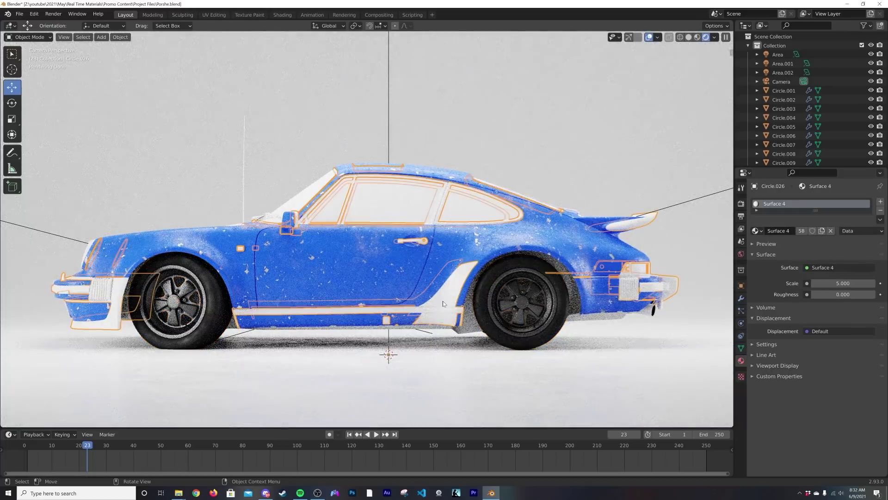
Apply the Glass 5 real-time material to the car's side windows and lower its Strength.
key("shift+a")
Apply a dark Realtime Materials preset to the selected bumper, window frame and sill trim parts of the car.
mouse_move(495, 248)
mouse_move(557, 330)
left_click(648, 359)
left_click(389, 197)
Apply an orange-red real-time material to the car's rear light.
key("shift+a")
mouse_move(446, 229)
left_click(552, 265)
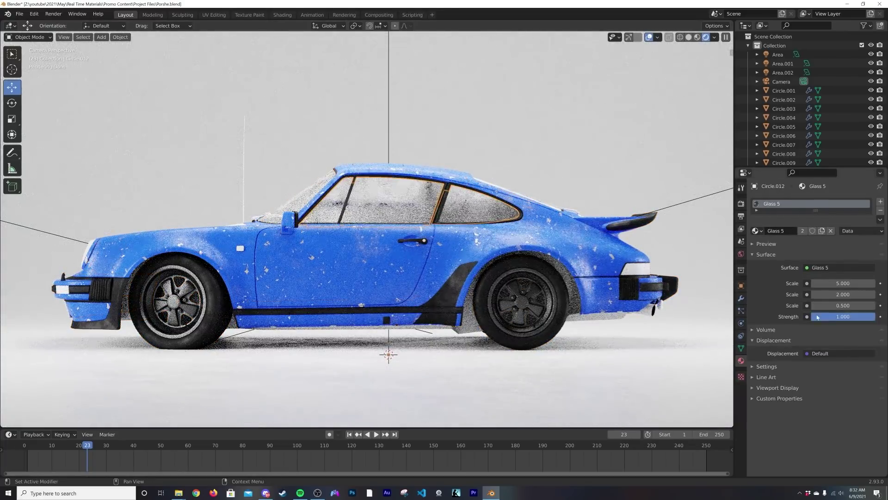
left_click_drag(822, 316, 759, 316)
left_click(638, 268)
Apply a Realtime Materials preset to the car's front headlight part.
key("shift+a")
mouse_move(642, 256)
mouse_move(708, 256)
left_click(780, 112)
left_click(88, 252)
Apply another Realtime Materials preset to the car and raise one of its material values.
key("shift+a")
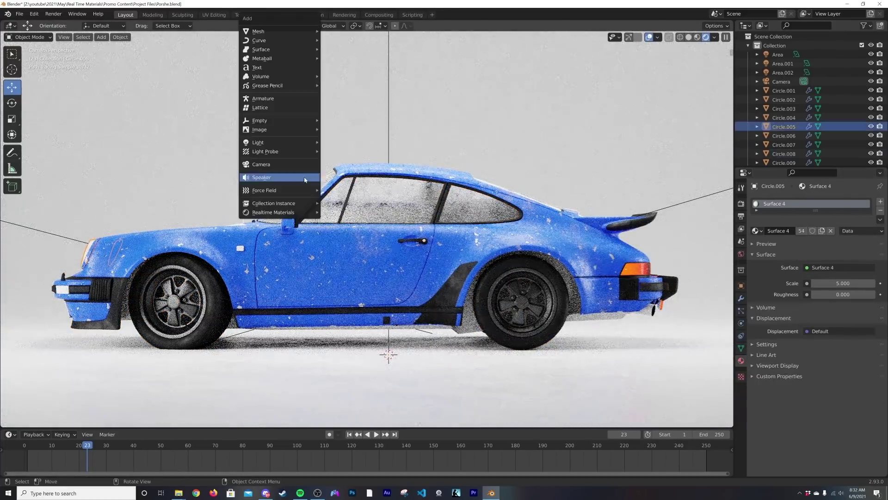
mouse_move(292, 212)
mouse_move(342, 240)
left_click(430, 240)
key("shift+a")
mouse_move(605, 232)
mouse_move(647, 259)
left_click(731, 269)
left_click_drag(821, 328, 851, 328)
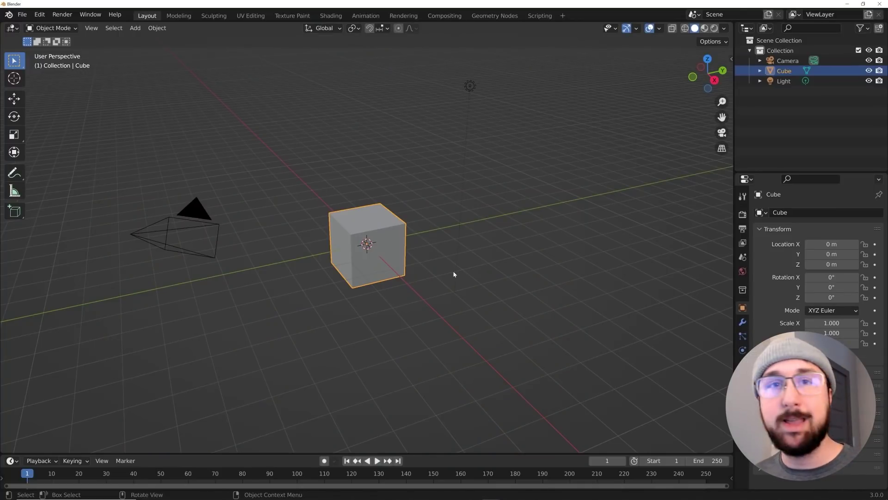
Delete the default cube, camera and light from the scene.
left_click_drag(532, 167, 502, 129)
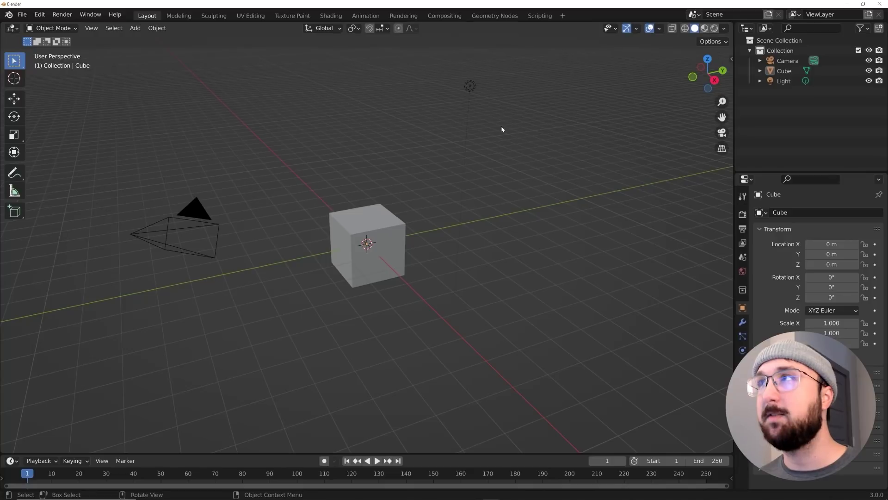
left_click_drag(526, 102, 181, 274)
key("Delete")
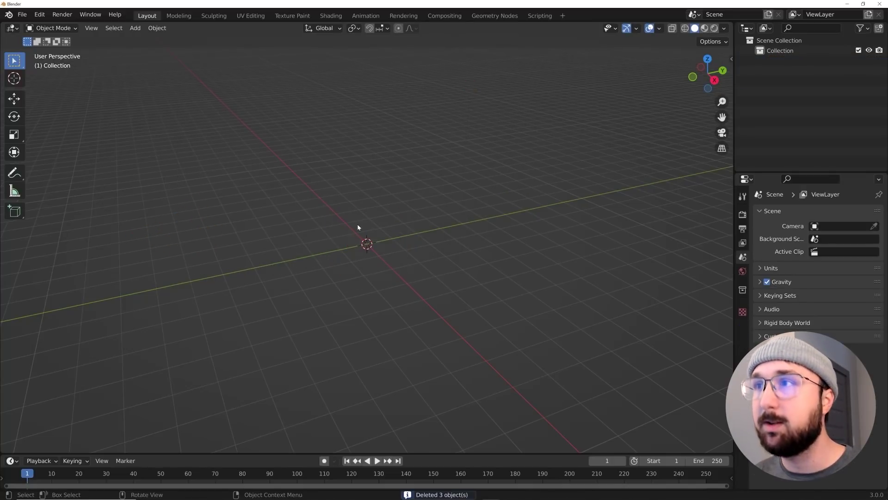
Add a mesh plane at the scene origin.
key("shift+a")
mouse_move(358, 225)
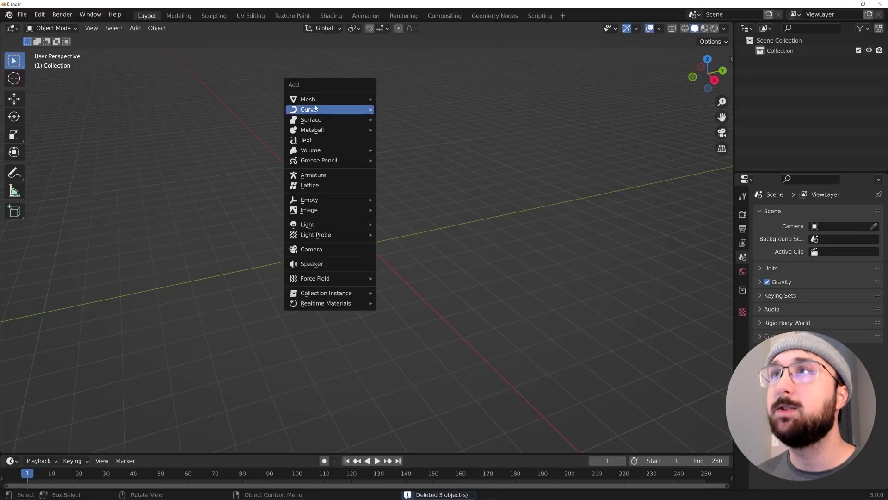
mouse_move(337, 99)
left_click(402, 98)
middle_click_drag(350, 317, 319, 293)
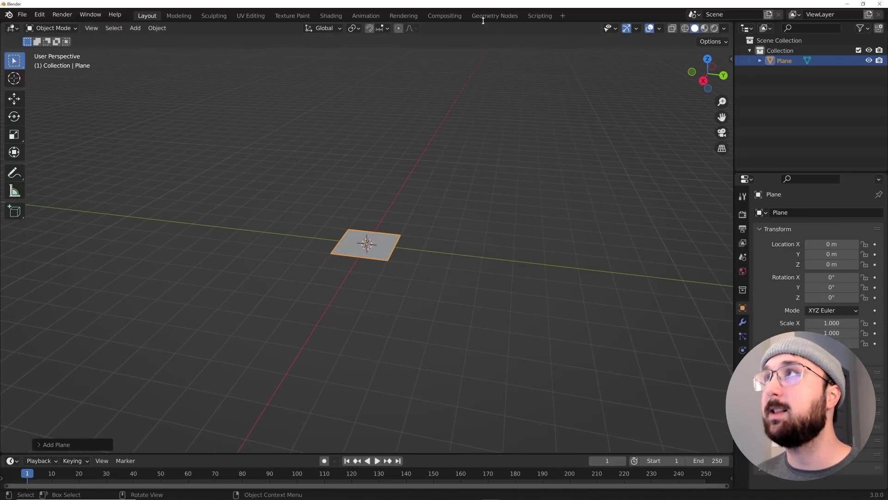
Switch to the Geometry Nodes workspace without the spreadsheet area and create a new geometry node tree on the plane.
left_click(491, 16)
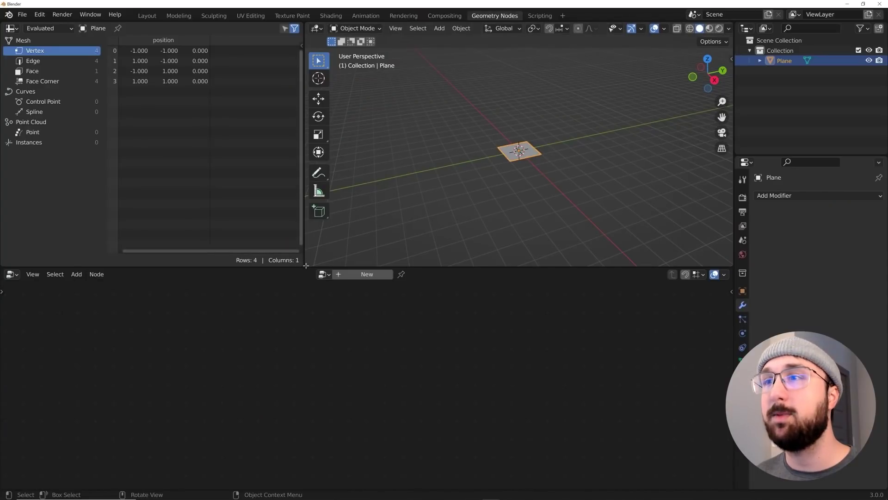
left_click_drag(305, 265, 216, 258)
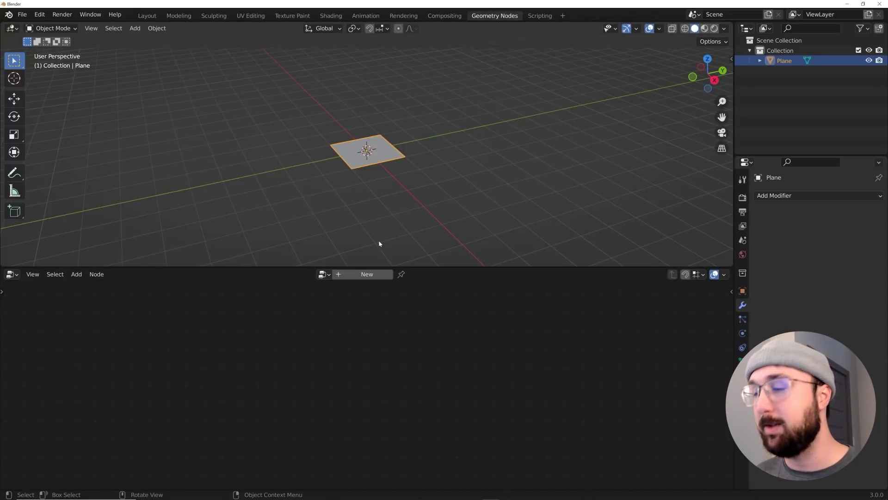
left_click(366, 278)
scroll(336, 314, "down", 5)
middle_click_drag(255, 383, 379, 346)
scroll(351, 350, "up", 3)
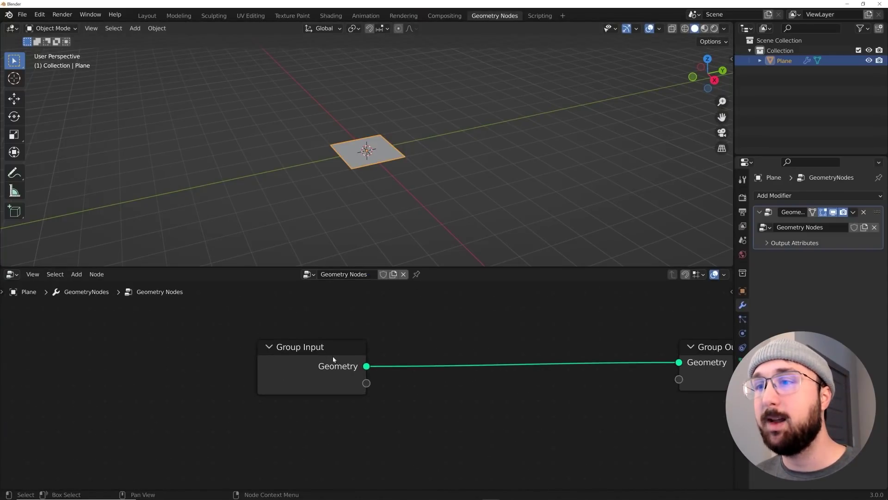
Delete the Group Input node from the plane's geometry node tree.
left_click(306, 355)
key("x")
scroll(361, 356, "down", 1)
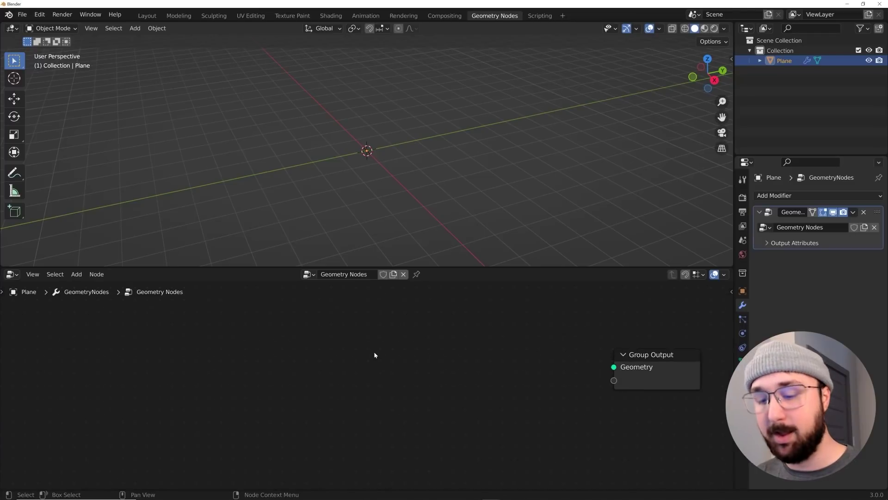
Add a Grid mesh primitive node and connect its Mesh output to the Group Output's Geometry input.
key("shift+a")
mouse_move(374, 352)
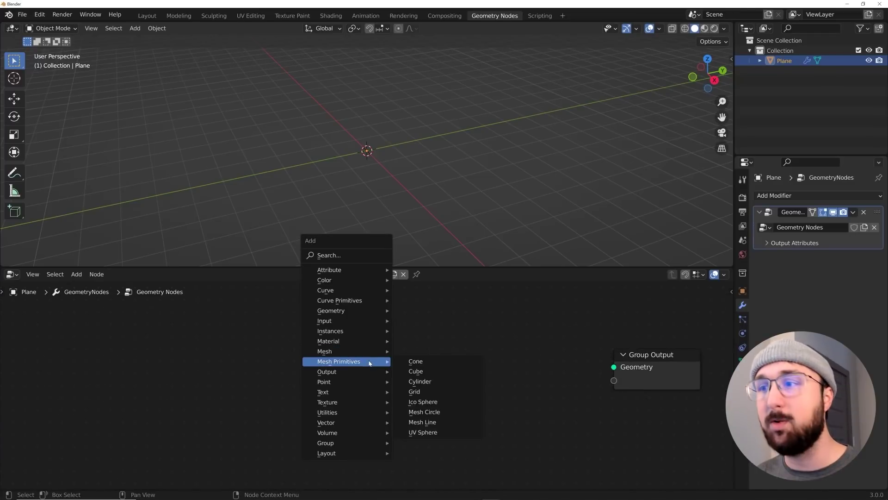
left_click(415, 392)
left_click(241, 346)
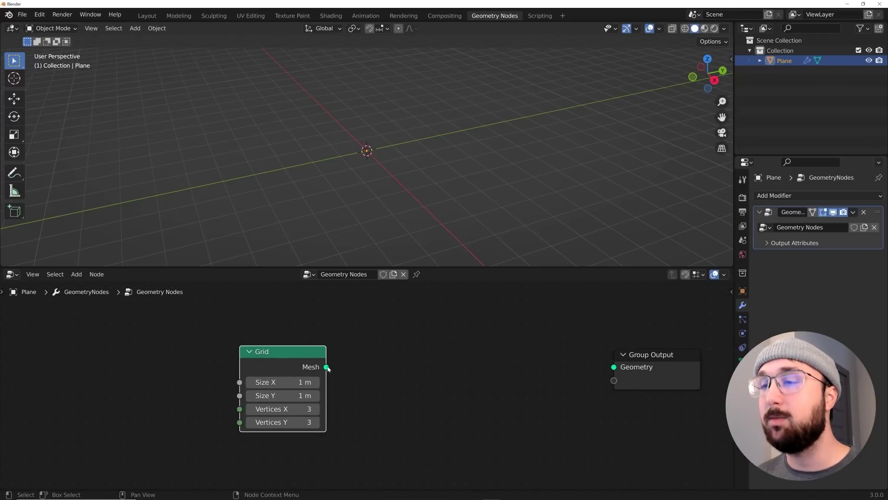
left_click_drag(327, 367, 609, 369)
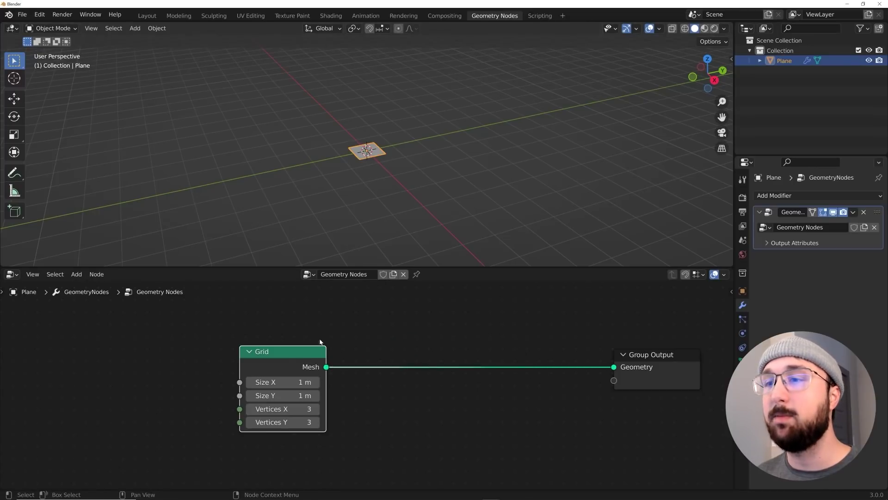
Set the Grid node's Size X and Size Y to 16 m.
left_click_drag(283, 382, 283, 395)
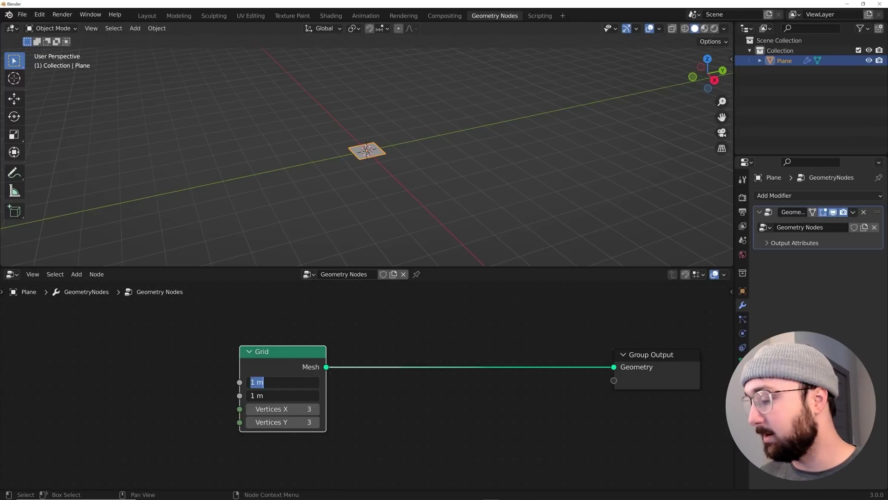
key("Return")
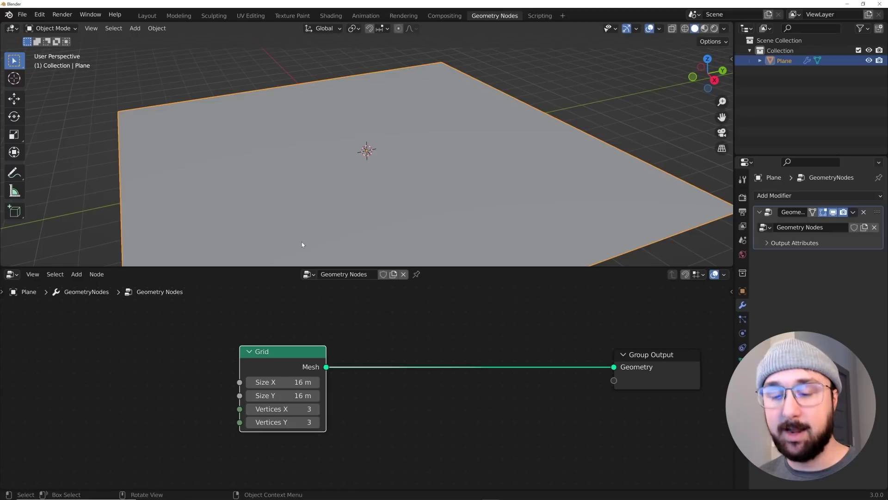
scroll(340, 221, "down", 3)
Display the grid in wireframe and compare it with the plane's original mesh in Edit Mode, returning to Object Mode.
left_click(685, 28)
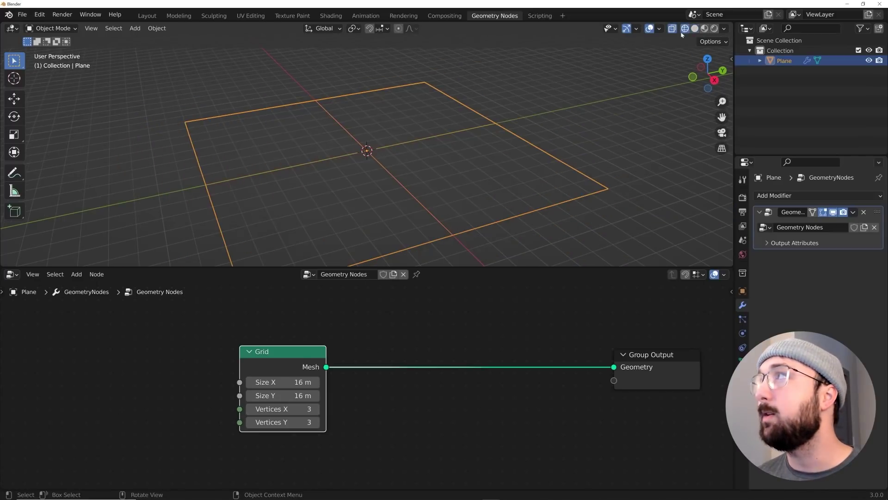
middle_click_drag(669, 40, 519, 137)
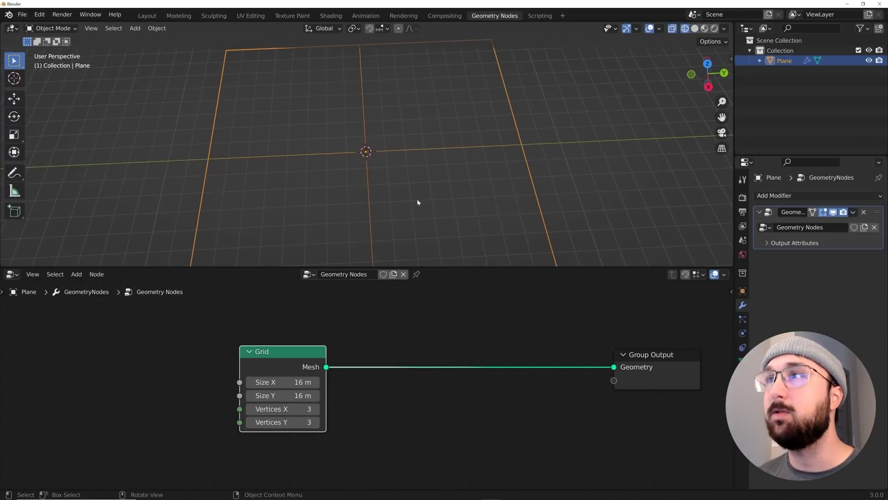
middle_click_drag(418, 200, 430, 163)
key("Tab")
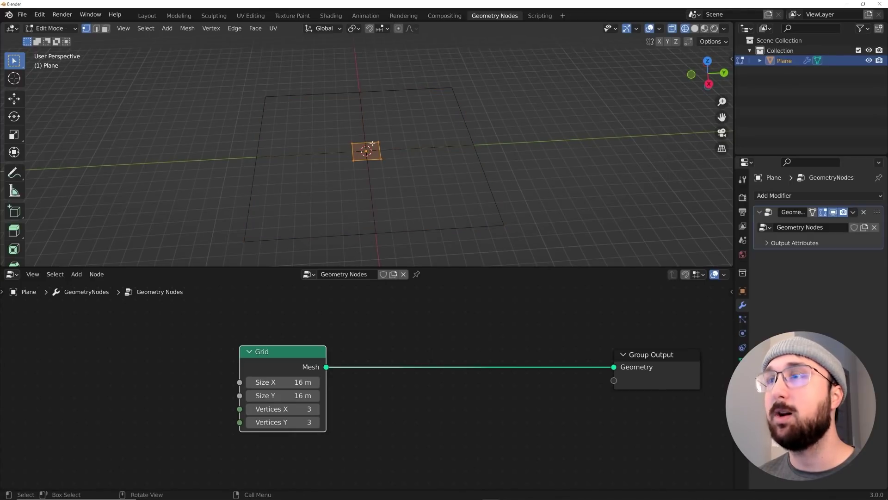
key("Tab")
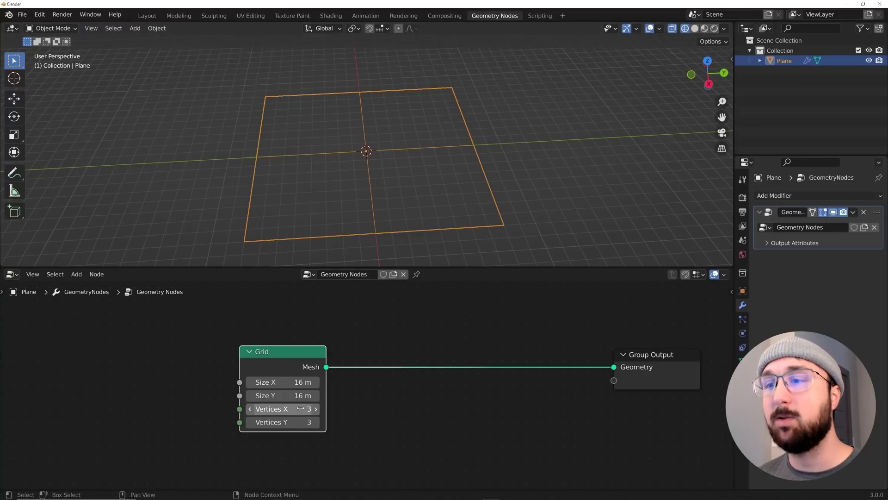
Set the Grid node's Vertices X and Vertices Y to 44 and restore solid viewport shading.
mouse_move(301, 408)
left_mouse_down()
mouse_move(361, 408)
mouse_move(298, 409)
left_mouse_up()
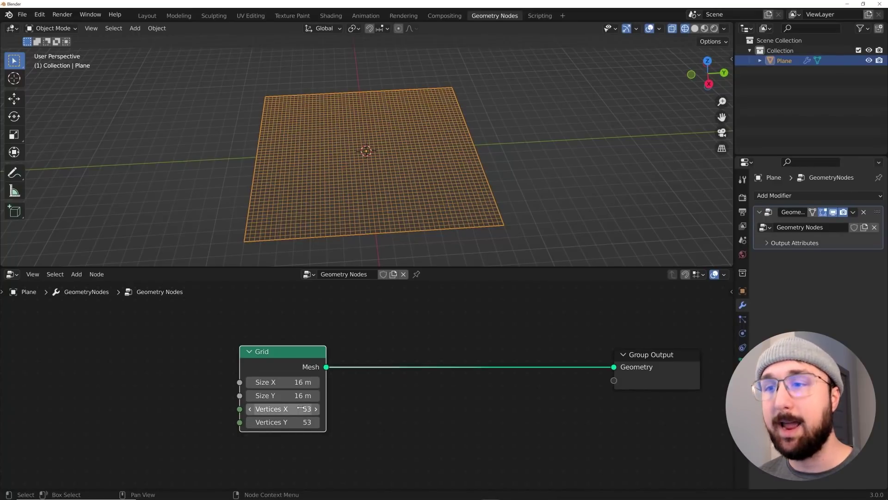
left_click(311, 408, "alt")
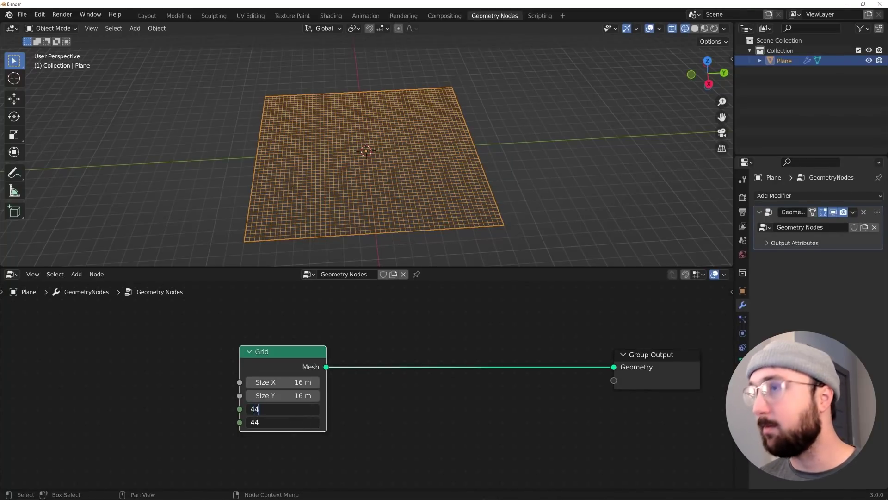
key("Return")
middle_click_drag(606, 232, 522, 188)
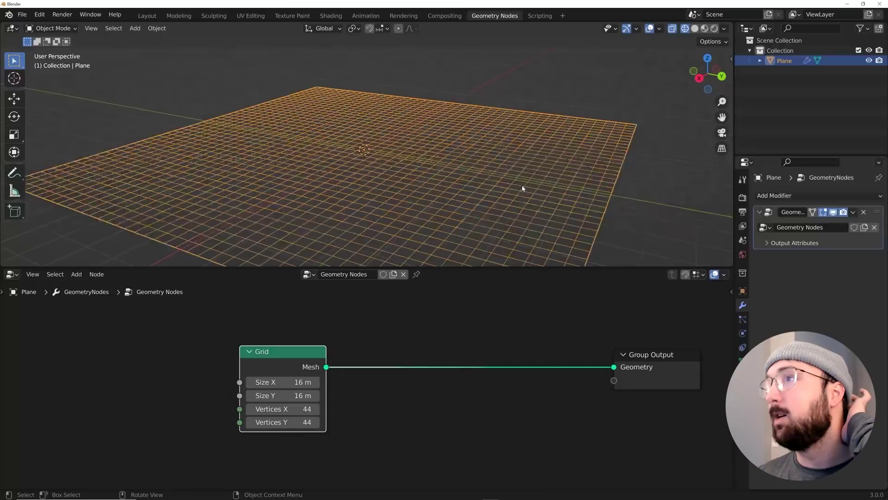
left_click(699, 29)
middle_click_drag(471, 159, 482, 164)
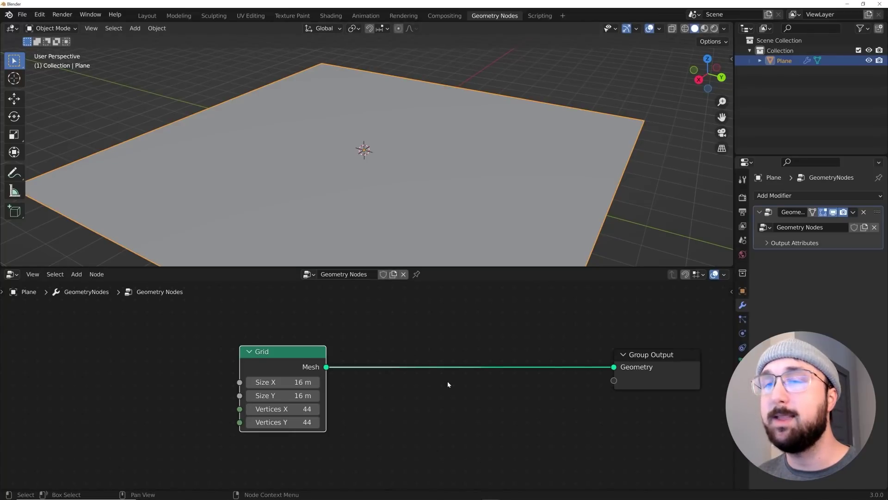
middle_click_drag(447, 409, 380, 406)
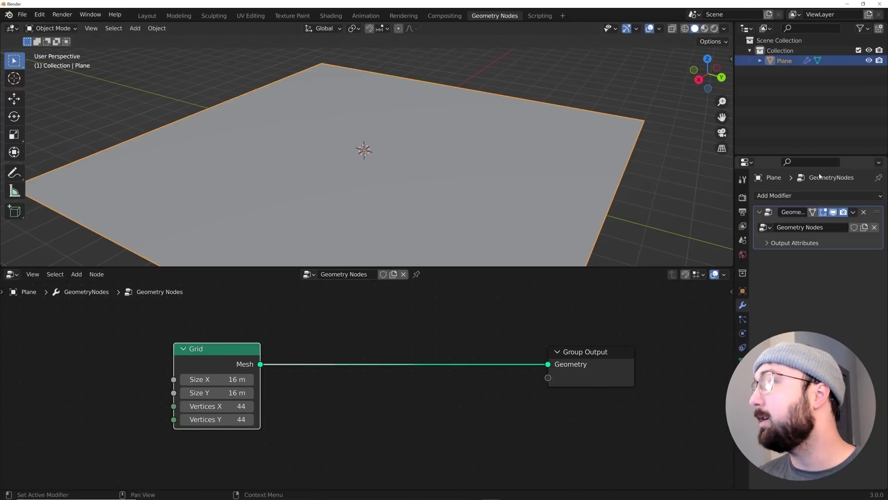
Add a Displace modifier to the plane and create a new texture for it.
left_click(799, 195)
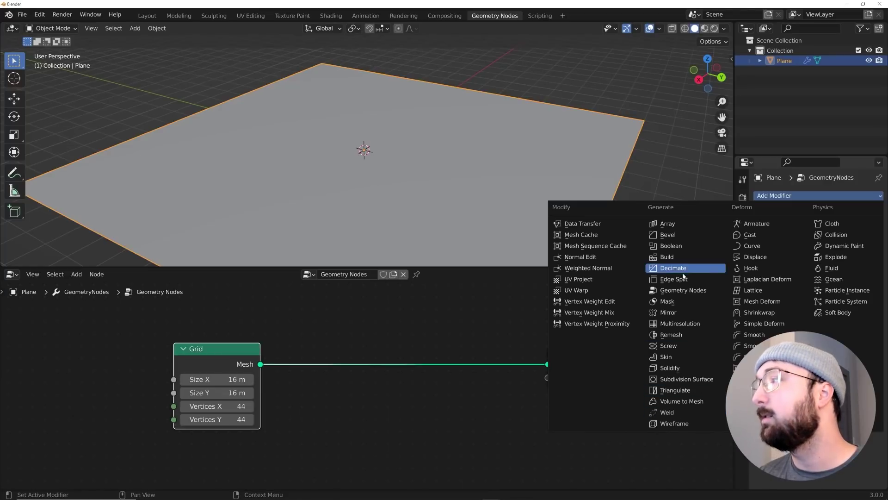
left_click(755, 256)
scroll(554, 218, "down", 3)
middle_click_drag(554, 218, 574, 187)
left_click(804, 273)
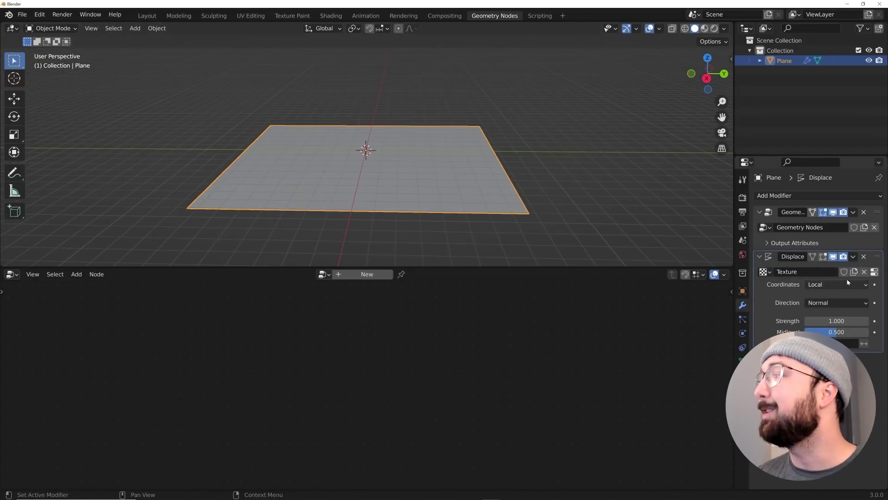
Change the displacement texture's type to Clouds, with Size 2.00 and Depth 0.
left_click(874, 272)
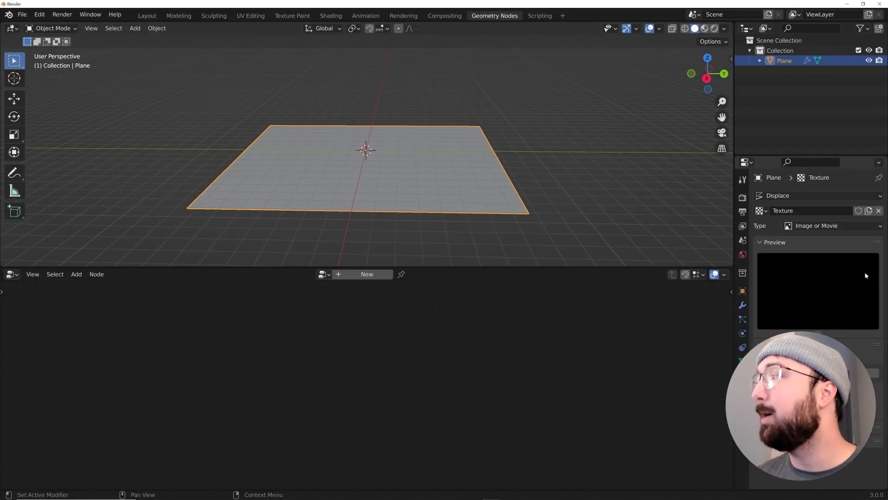
left_click(811, 226)
left_click(806, 259)
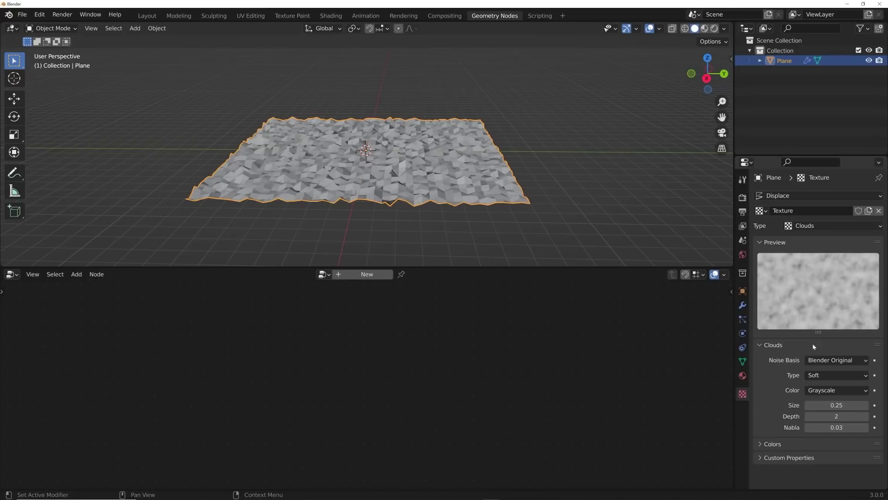
left_click_drag(818, 416, 865, 405)
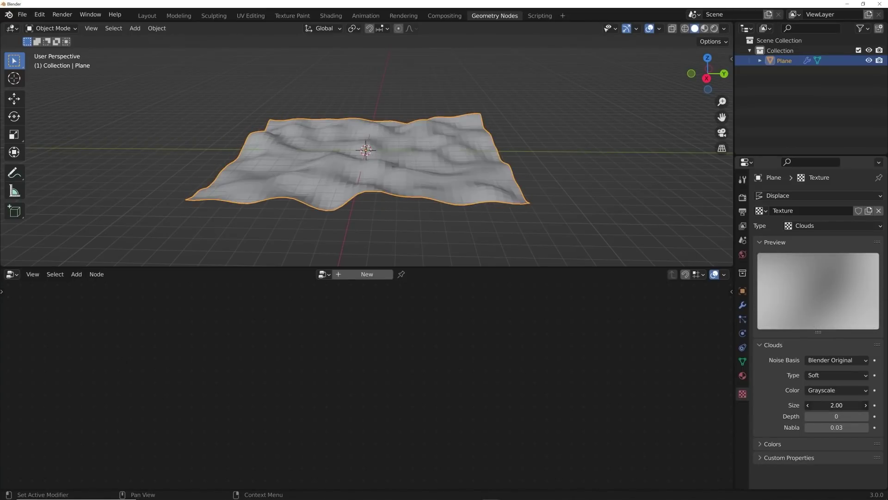
scroll(417, 195, "up", 4)
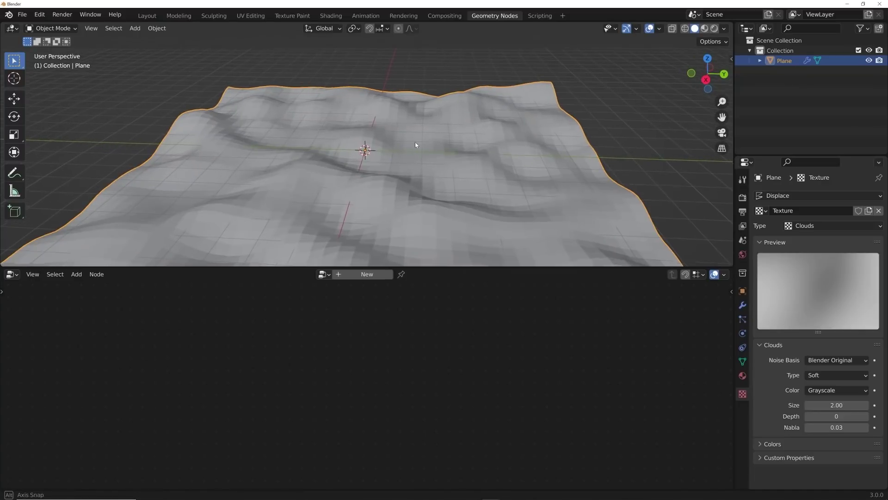
scroll(452, 128, "down", 2)
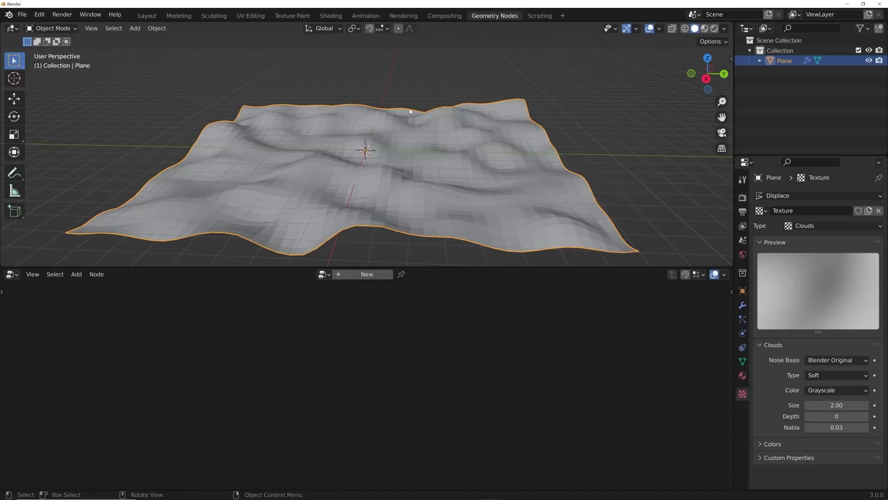
Add a Plain Axes empty at the centre of the displaced terrain.
key("shift+a")
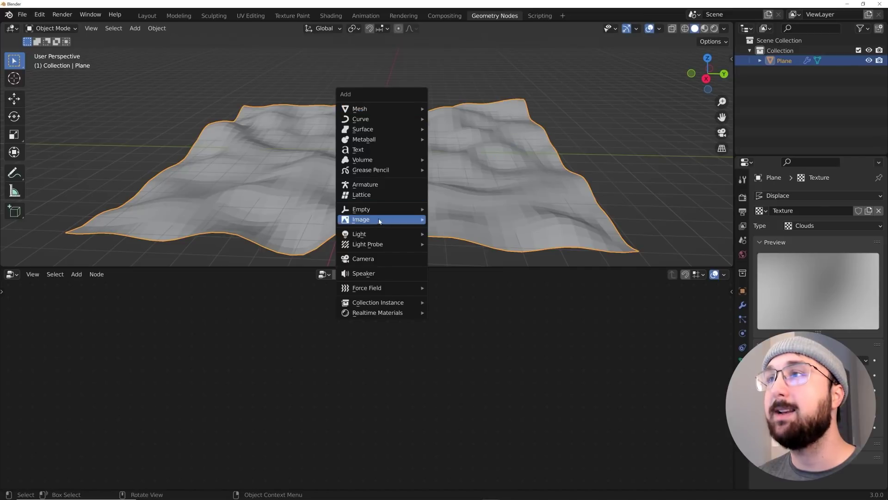
mouse_move(377, 209)
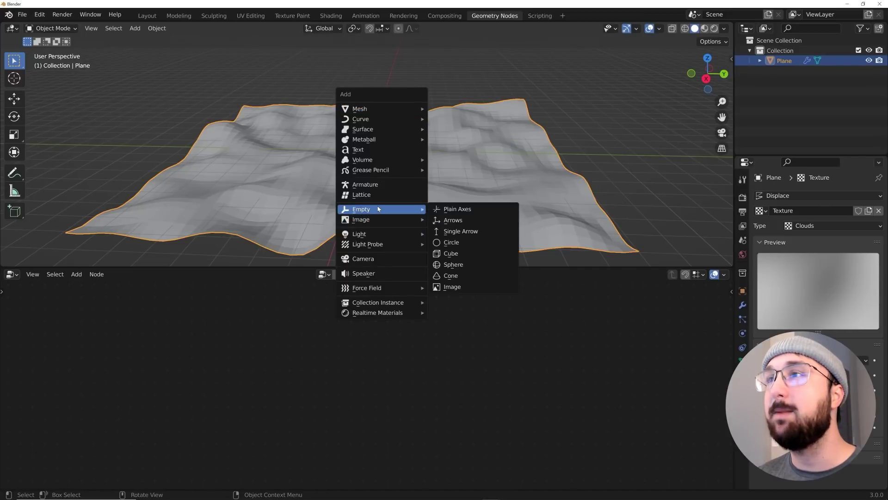
left_click(449, 211)
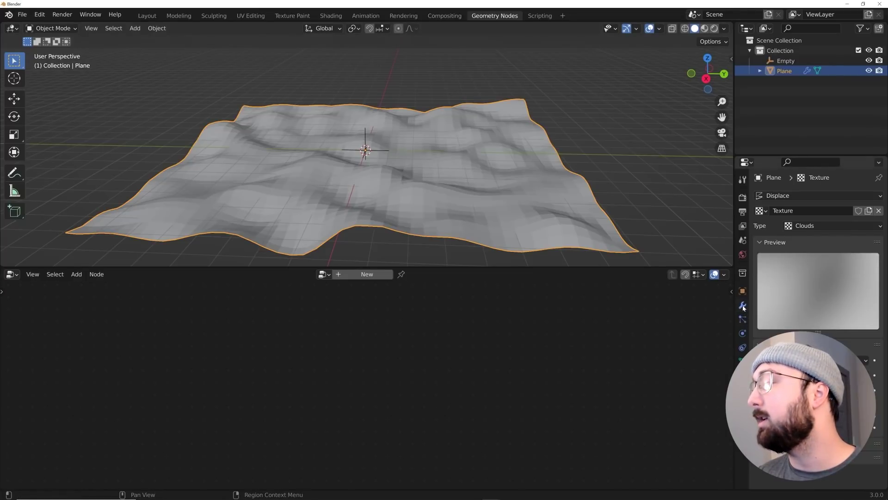
Set the Displace modifier's texture coordinates to Object and use the Empty as the coordinate object.
left_click(743, 306)
left_click(811, 284)
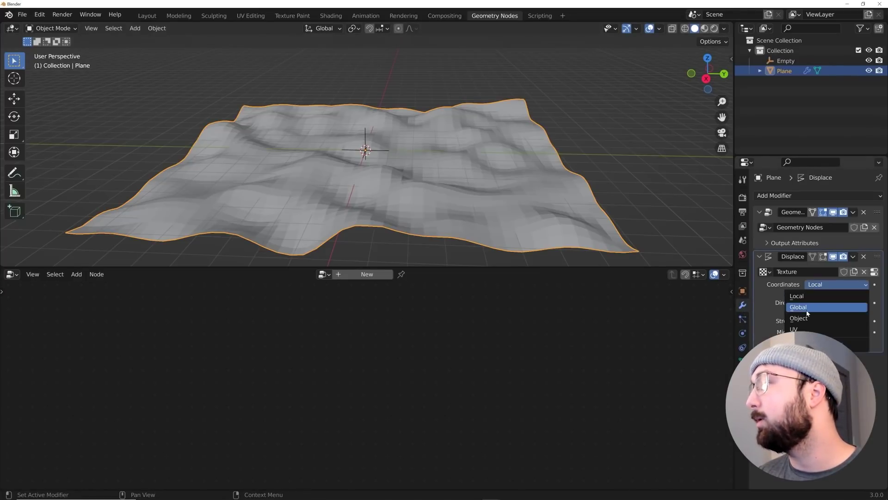
left_click(807, 319)
left_click(825, 297)
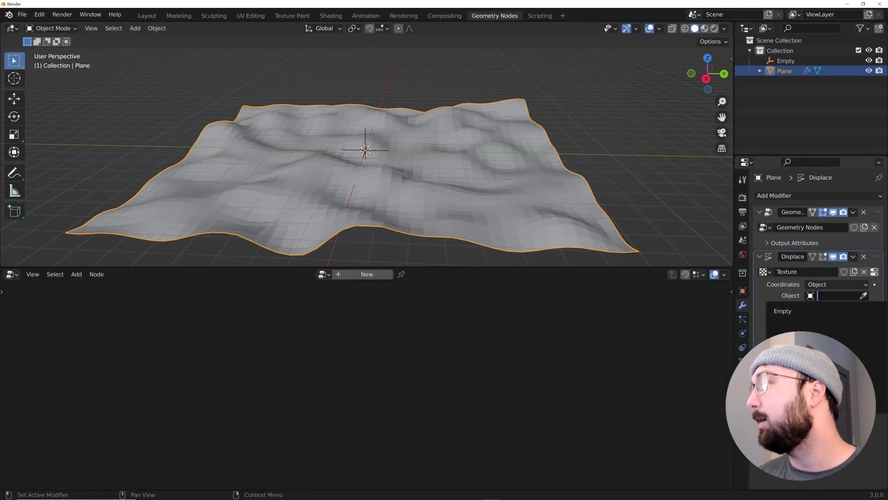
left_click(814, 308)
Try rotating the empty freely to preview how it changes the terrain's displacement.
left_click(786, 62)
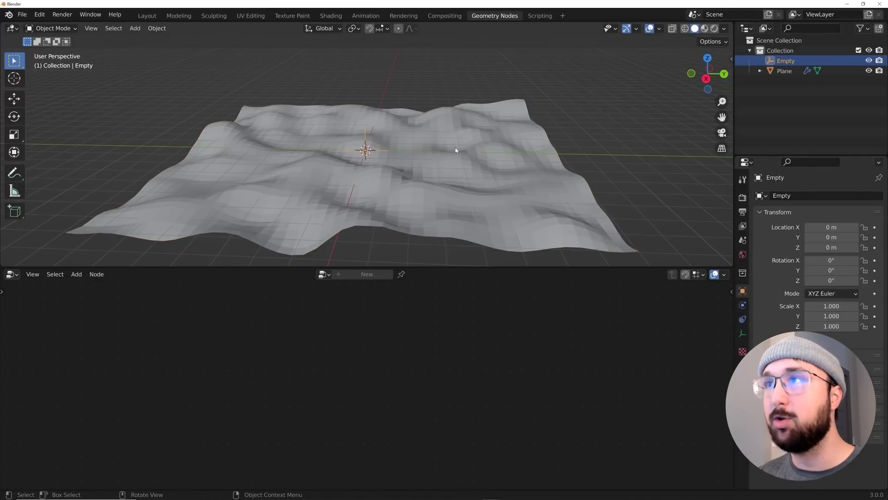
key("r")
key("r")
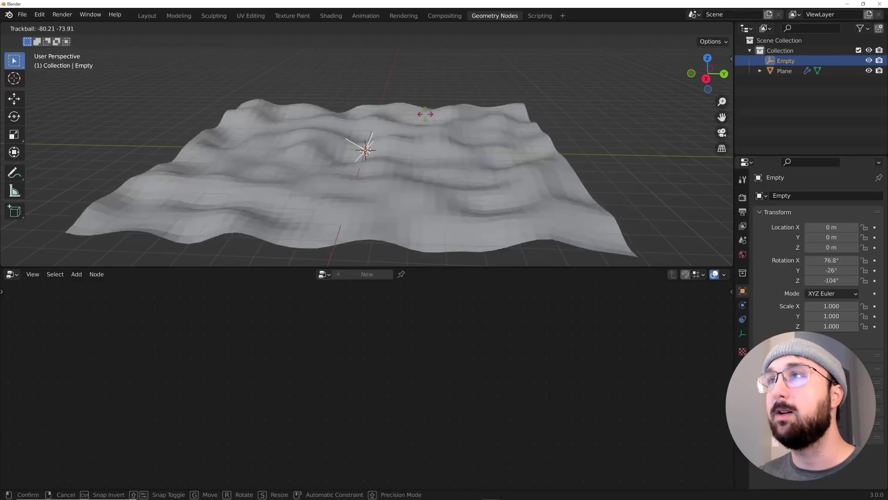
left_click(443, 149)
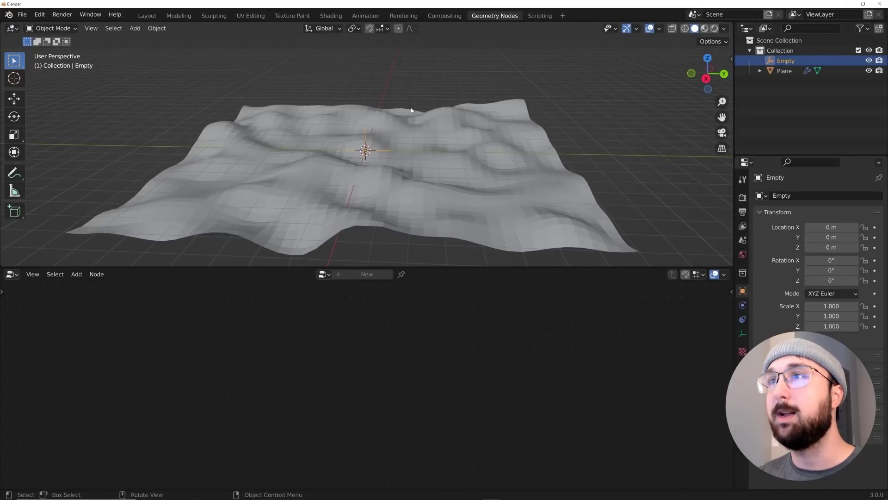
Add a second Geometry Nodes modifier to the plane after the Displace modifier and show its node tree.
left_click(459, 145)
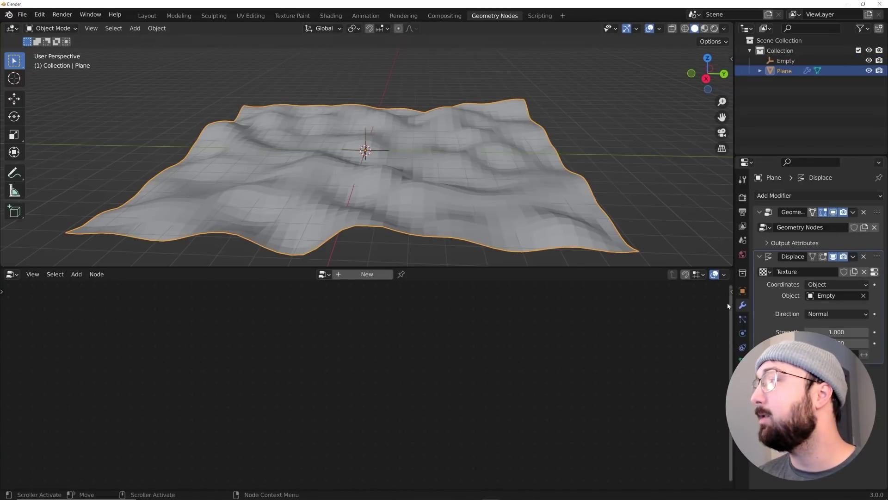
left_click(784, 198)
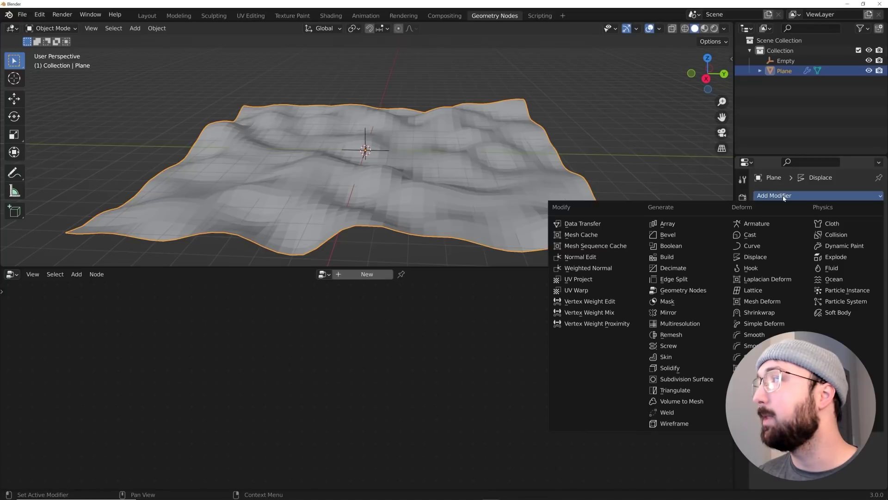
left_click(688, 291)
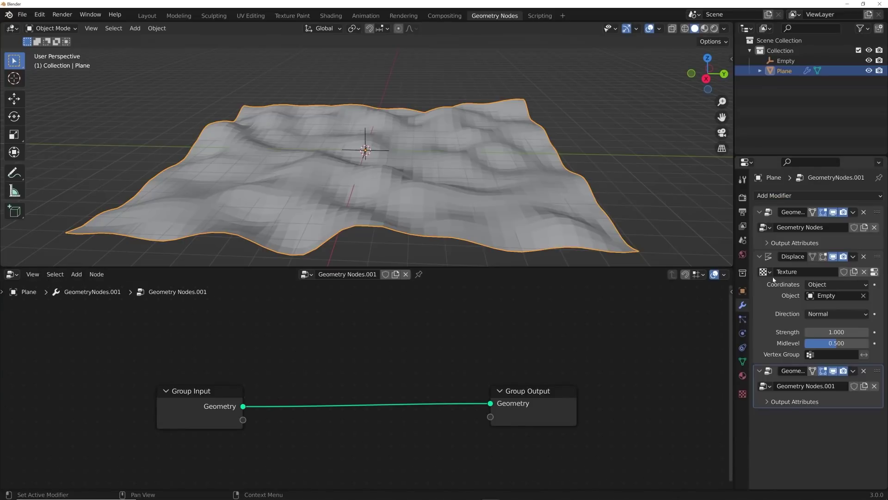
left_click(876, 212)
left_click_drag(252, 368, 270, 357)
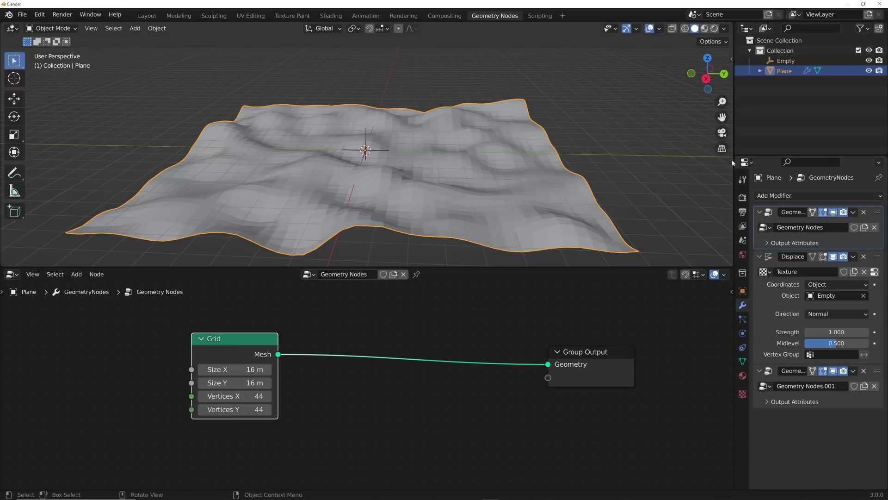
left_click(883, 378)
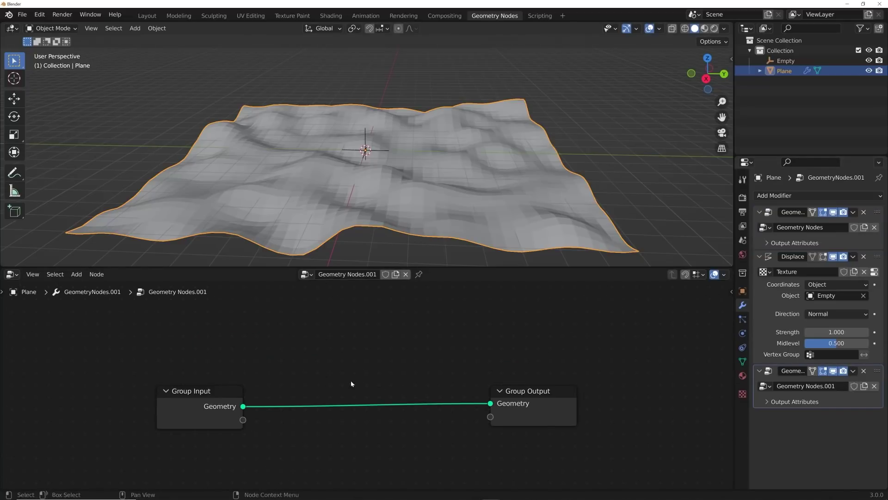
middle_click_drag(349, 383, 406, 335)
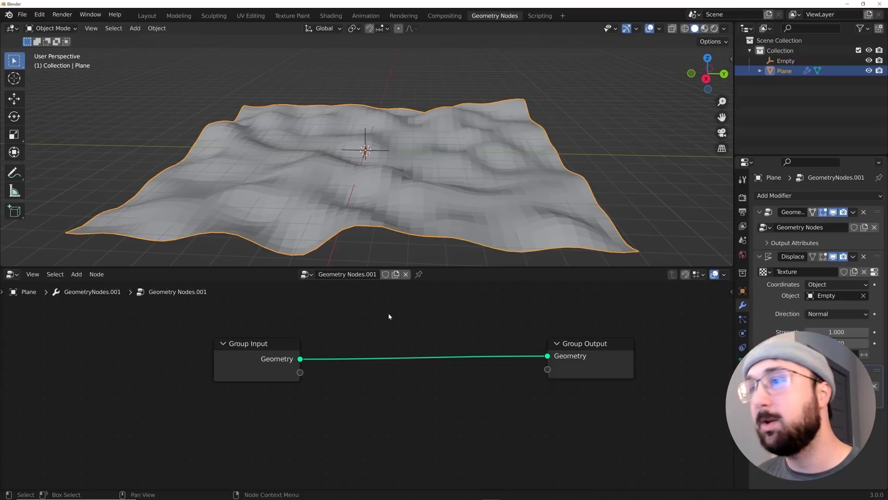
Insert an Instance on Points node between Group Input and Group Output in the second node tree.
key("shift+a")
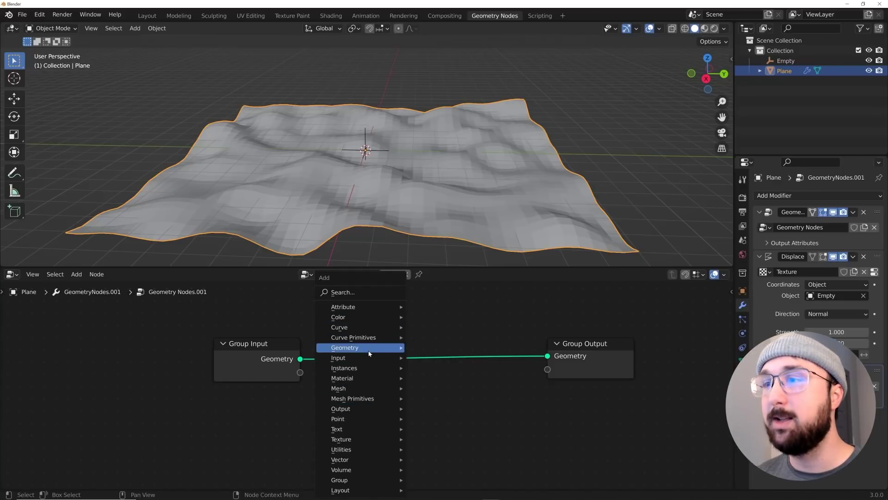
mouse_move(374, 369)
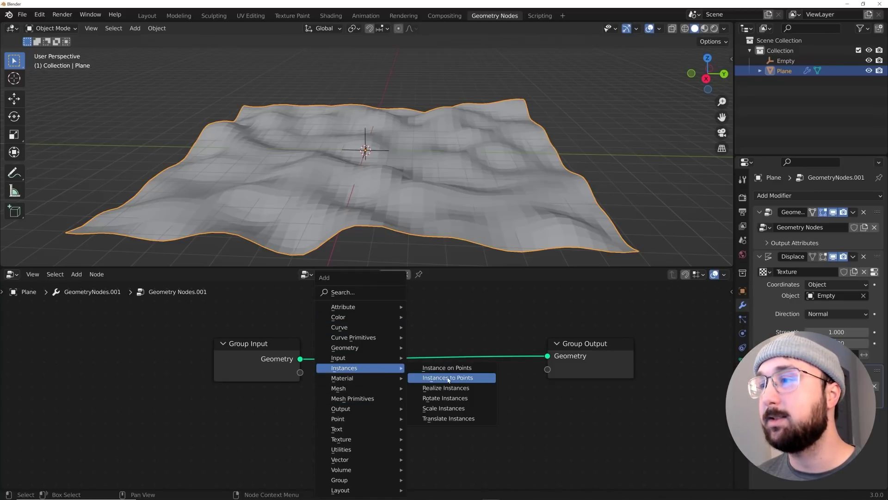
left_click(445, 367)
left_click(385, 366)
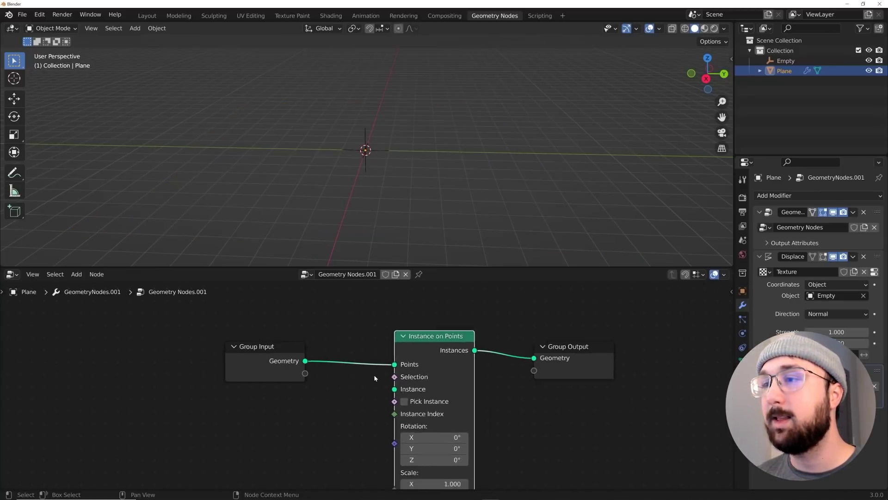
Add a cube mesh to the scene and move it well away from the origin.
key("shift+a")
mouse_move(422, 164)
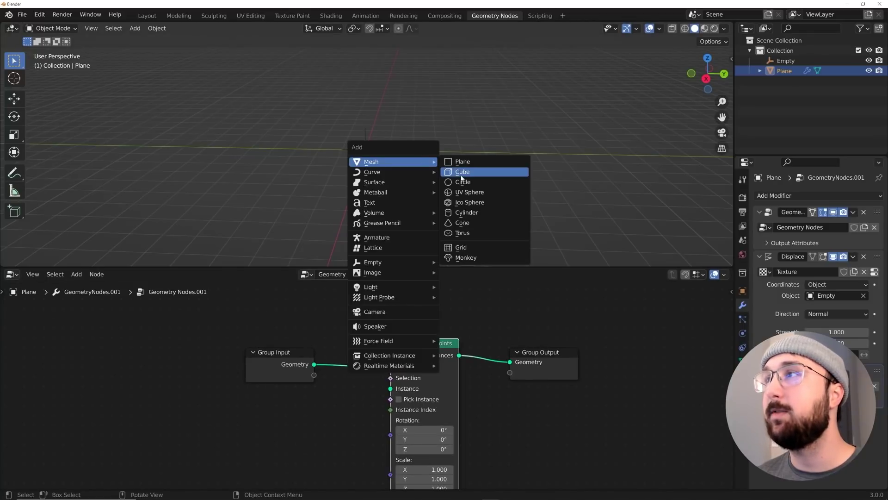
left_click(462, 172)
scroll(480, 185, "down", 4)
middle_click_drag(480, 185, 454, 189)
key("g")
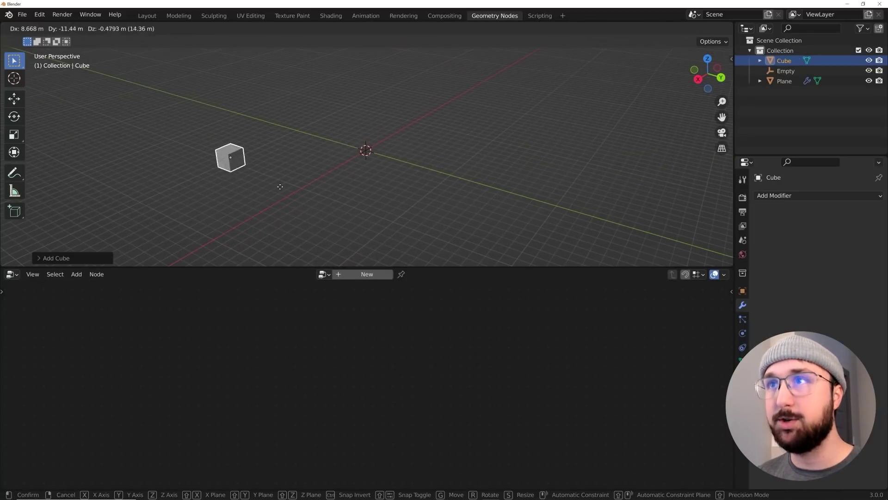
left_click(169, 187)
scroll(339, 201, "up", 4)
middle_click_drag(361, 203, 419, 207)
Bring the cube into the plane's node tree as an Object Info node and connect its Geometry to the Instance input.
left_click(785, 83)
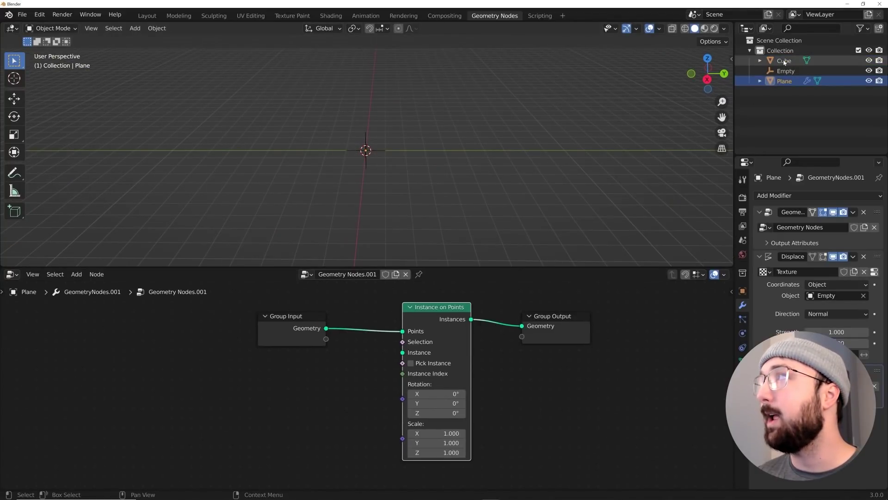
left_click_drag(785, 62, 275, 392)
left_click_drag(329, 434, 400, 355)
scroll(384, 181, "down", 2)
middle_click_drag(384, 179, 367, 134)
scroll(366, 127, "up", 4)
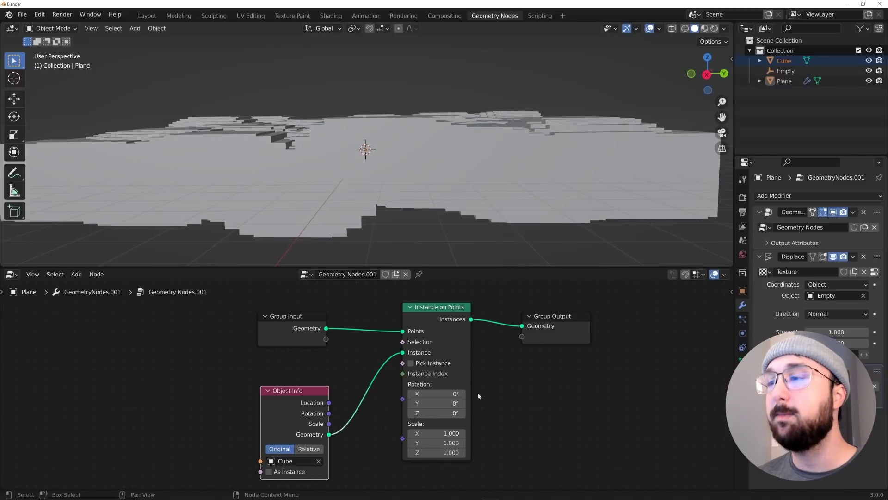
Set the Instance on Points scale to 0.170 on X, Y and Z.
left_click_drag(444, 433, 518, 434)
key("ctrl+z")
mouse_move(450, 433)
left_mouse_down()
mouse_move(450, 442)
mouse_move(490, 452)
mouse_move(438, 453)
mouse_move(407, 433)
mouse_move(448, 431)
left_mouse_up()
middle_click_drag(422, 162, 439, 176)
scroll(420, 210, "down", 2)
scroll(437, 170, "up", 3)
Add a Bevel modifier with 4 segments to the cube and shade the cube smooth.
left_click(784, 61)
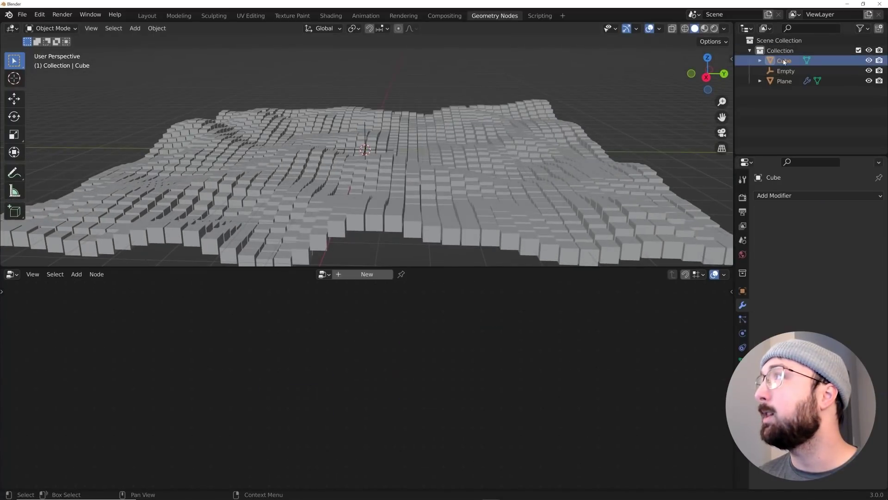
left_click(799, 197)
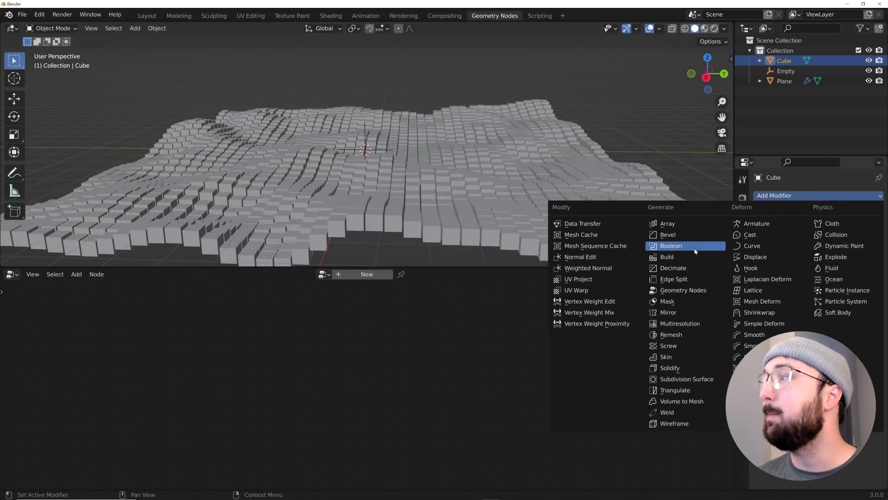
left_click(674, 235)
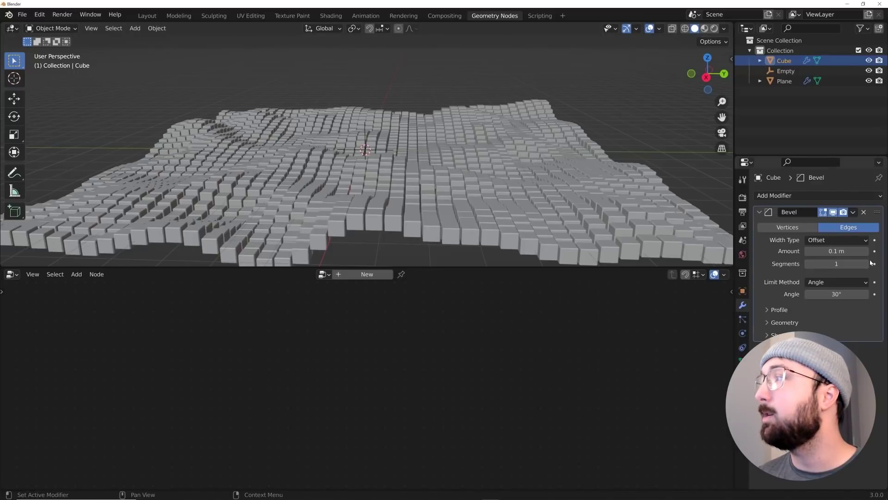
right_click(404, 99)
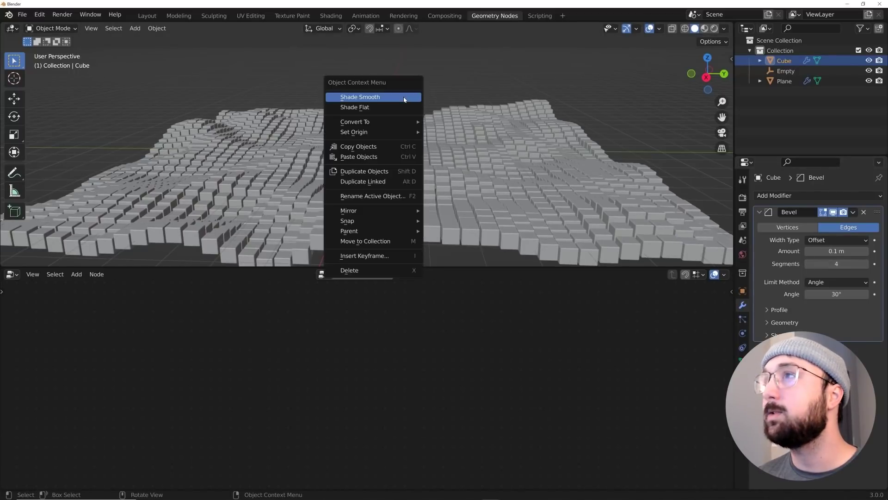
left_click(404, 97)
scroll(451, 156, "up", 6)
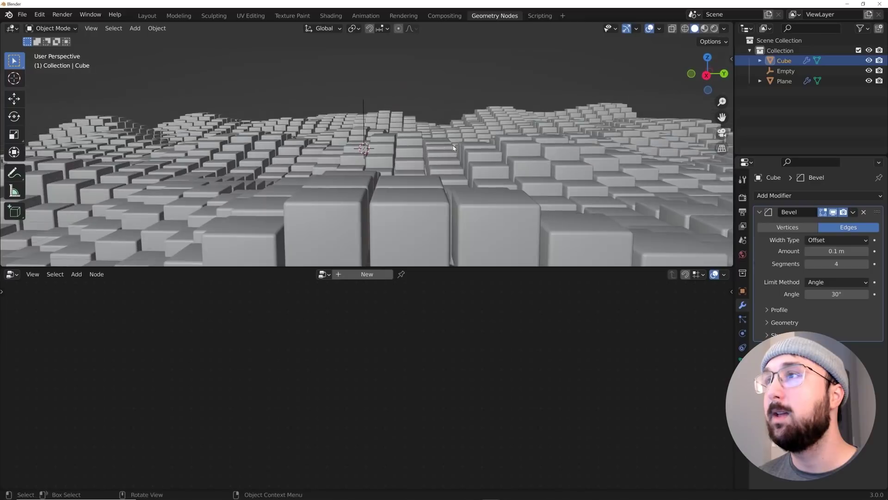
Increase the cube's Bevel amount to 0.186 m.
left_click_drag(828, 251, 847, 251)
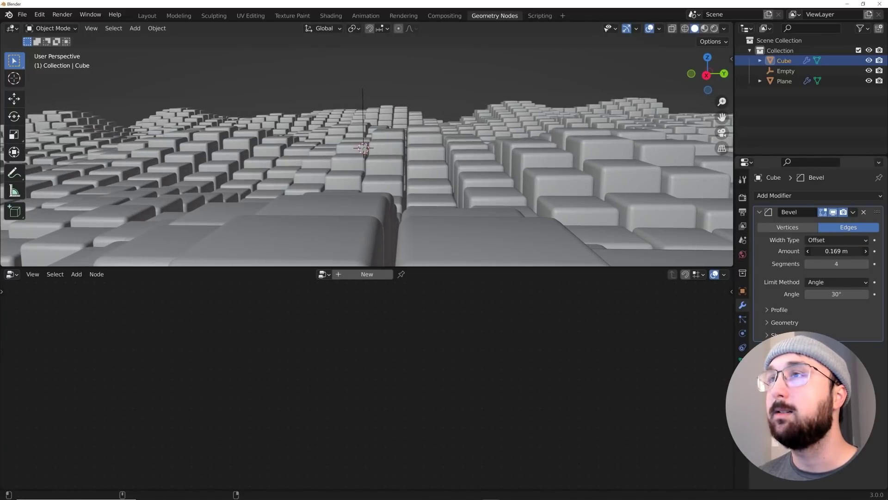
left_click_drag(847, 251, 849, 251)
scroll(434, 162, "down", 8)
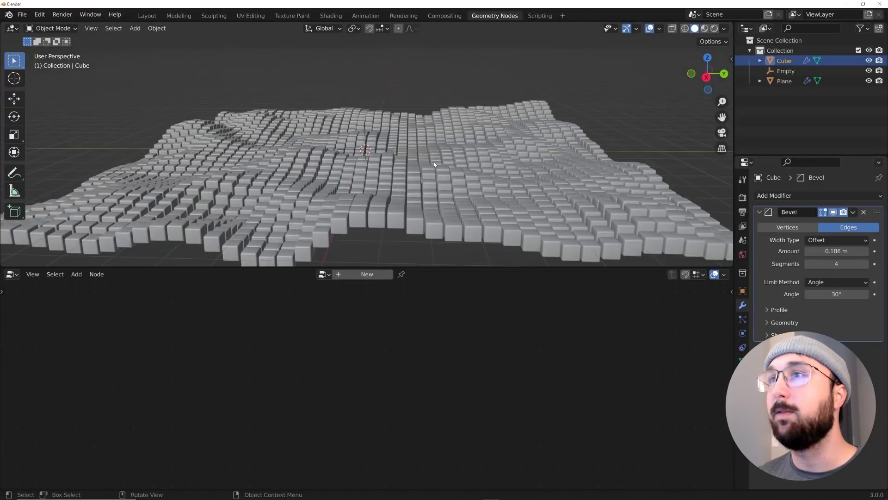
Examine the terrain of bevelled cube instances from several angles and distances.
middle_click_drag(434, 162, 408, 162)
scroll(456, 156, "up", 5)
scroll(456, 156, "down", 5)
scroll(410, 165, "down", 5)
left_click(409, 174)
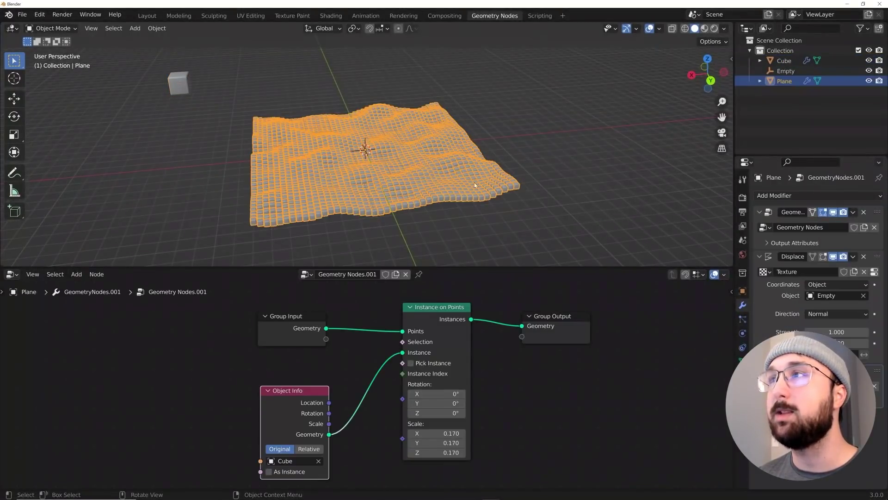
middle_click_drag(471, 185, 549, 160)
left_click(549, 158)
scroll(549, 159, "up", 5)
scroll(532, 158, "down", 2)
mouse_move(476, 155)
middle_mouse_down()
mouse_move(442, 147)
mouse_move(542, 99)
middle_mouse_up()
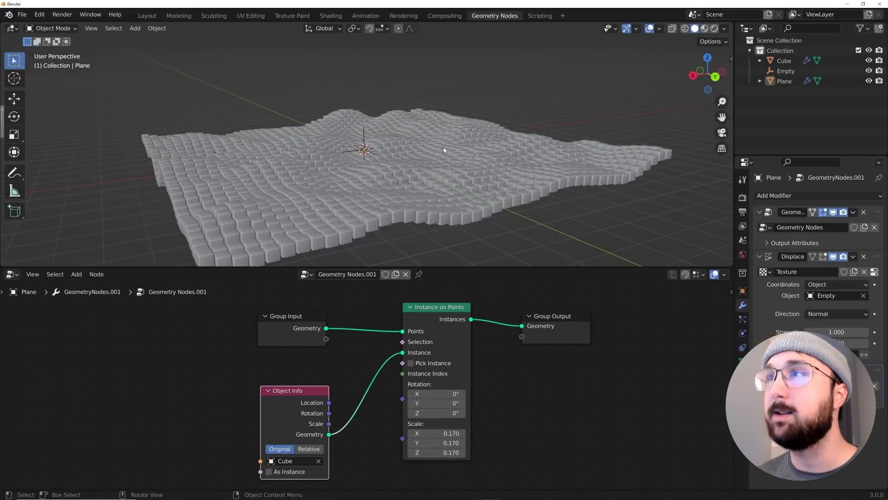
scroll(439, 152, "down", 2)
scroll(470, 179, "down", 2)
Move the cube-covered terrain plane into a new collection named loop.
left_click(471, 178)
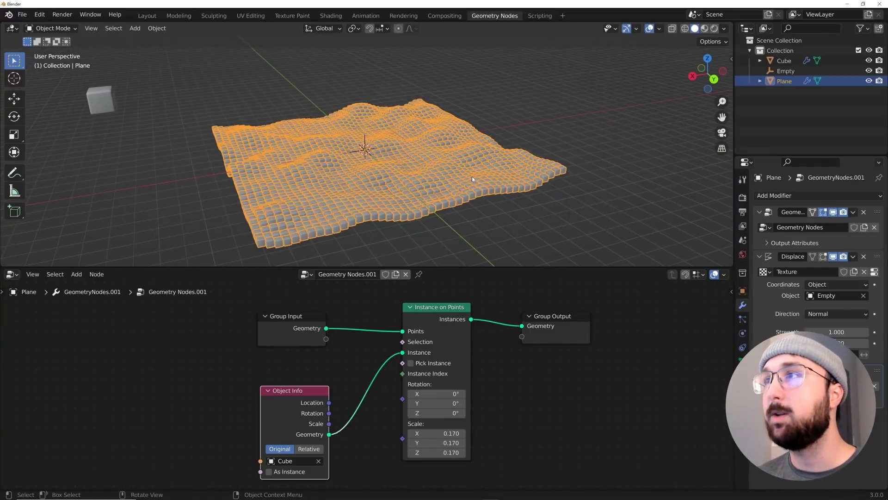
key("m")
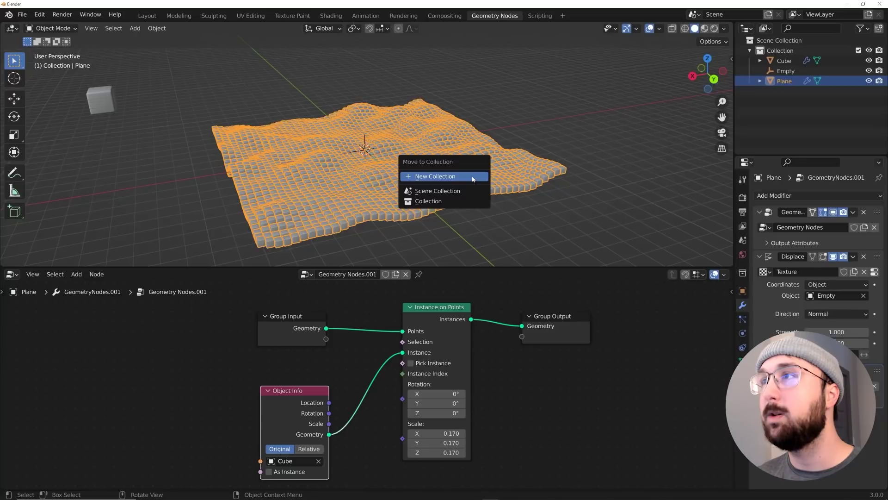
left_click(472, 178)
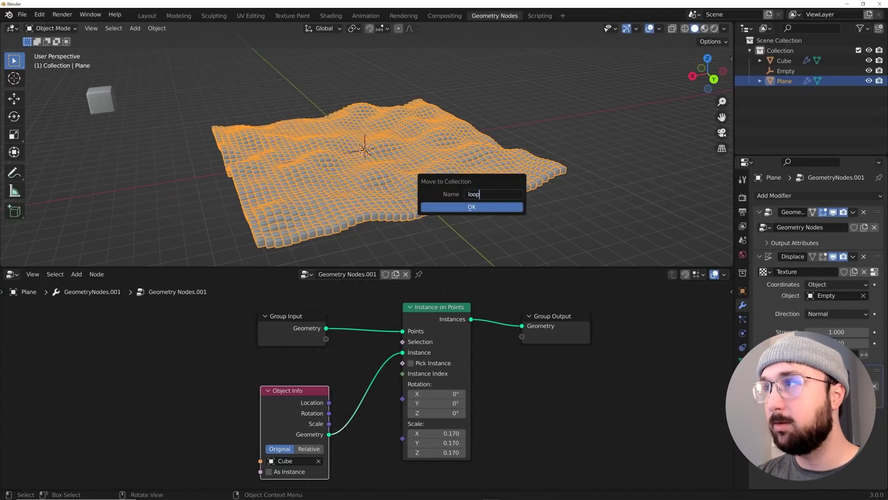
type("loop")
key("Return")
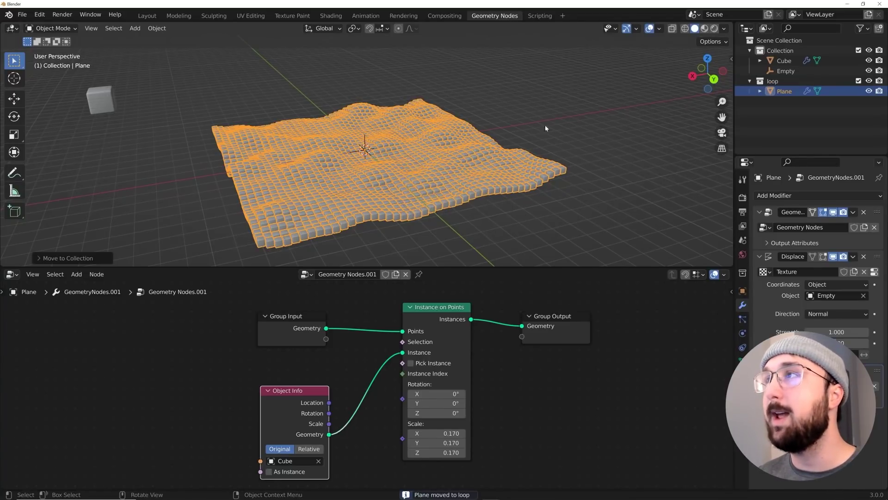
Add a collection instance of the loop collection to the scene.
left_click(506, 139)
key("shift+a")
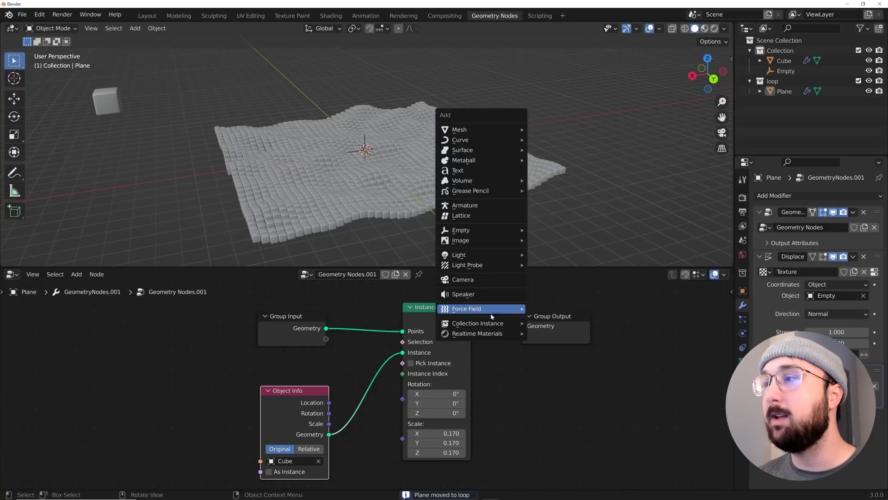
mouse_move(518, 329)
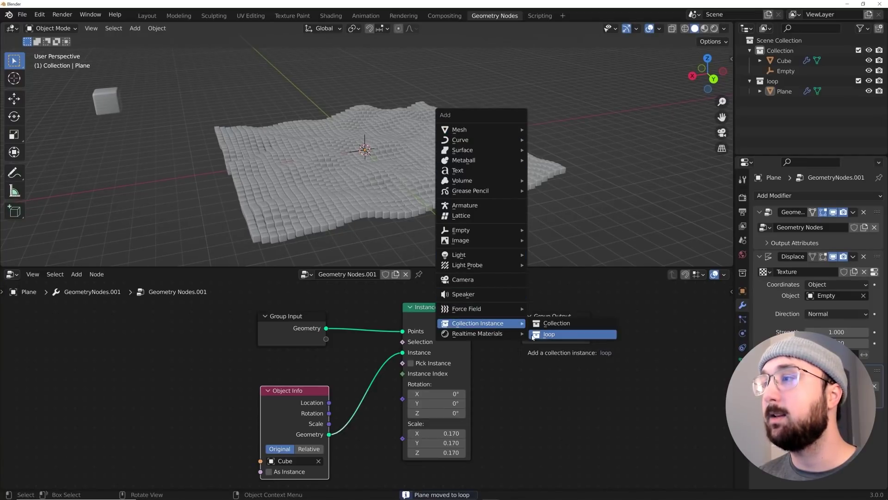
left_click(550, 334)
Move the loop collection instance along the X axis to -16 m so it adjoins the original terrain.
middle_click_drag(480, 222, 106, 82)
left_click(13, 102)
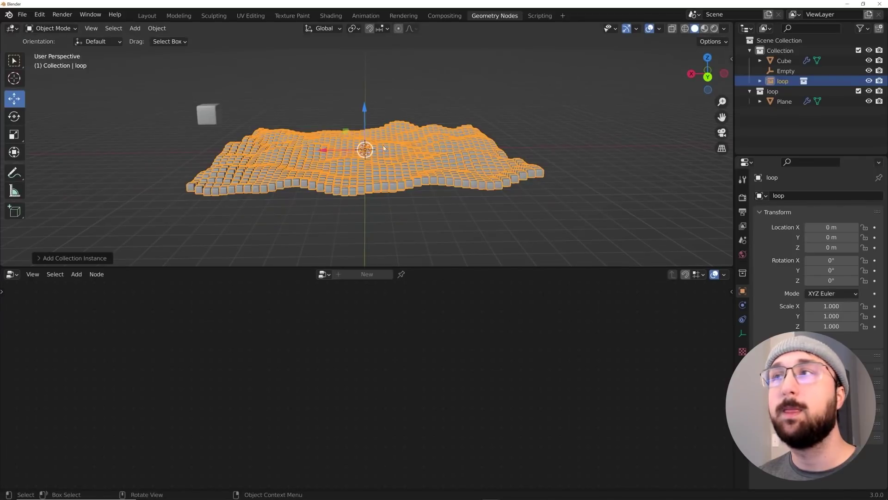
middle_click_drag(395, 143, 343, 140, "shift")
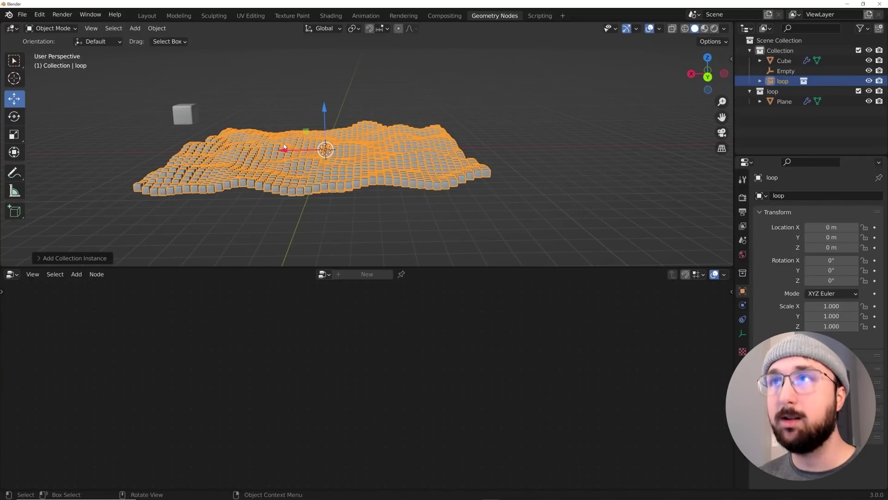
left_click_drag(283, 152, 550, 163)
middle_click_drag(549, 167, 454, 161, "shift")
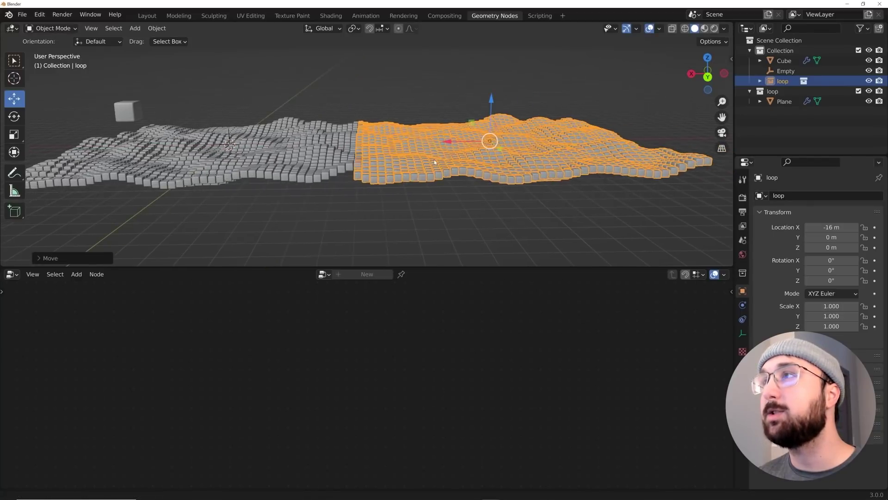
Examine the seam between the original terrain and its collection instance up close.
left_click(401, 124)
middle_click_drag(401, 126, 363, 152)
scroll(364, 152, "up", 5)
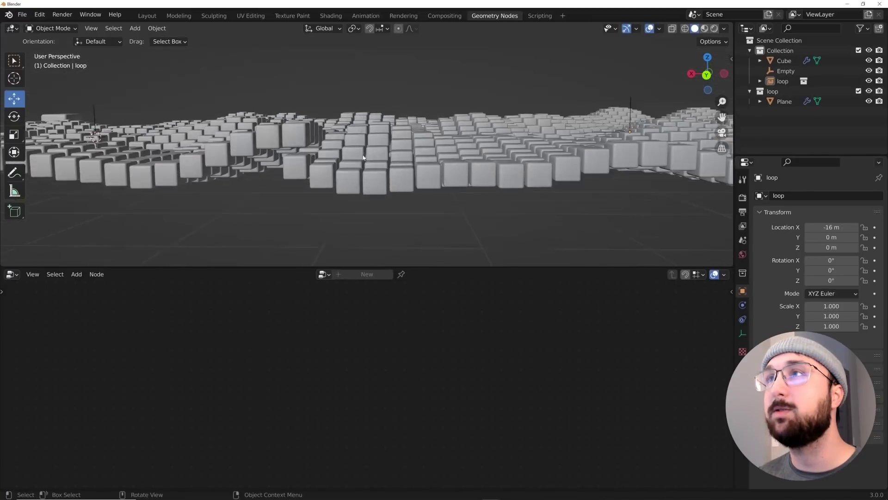
left_click(630, 136)
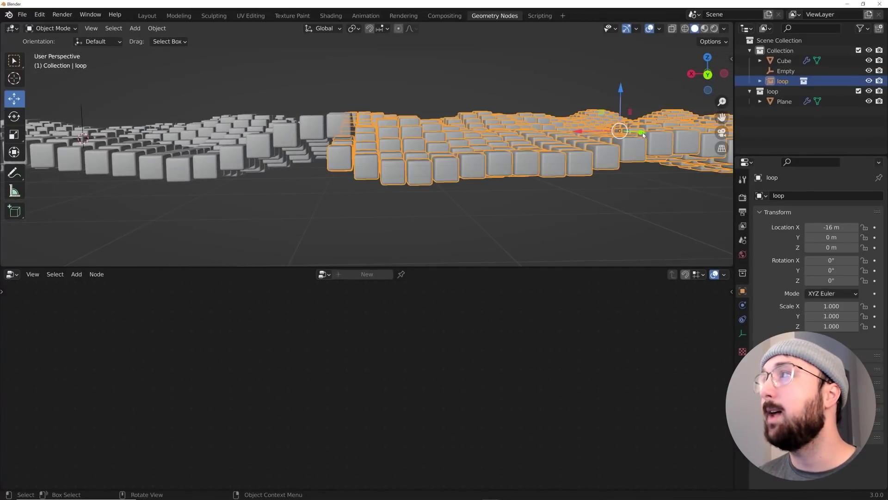
key("g")
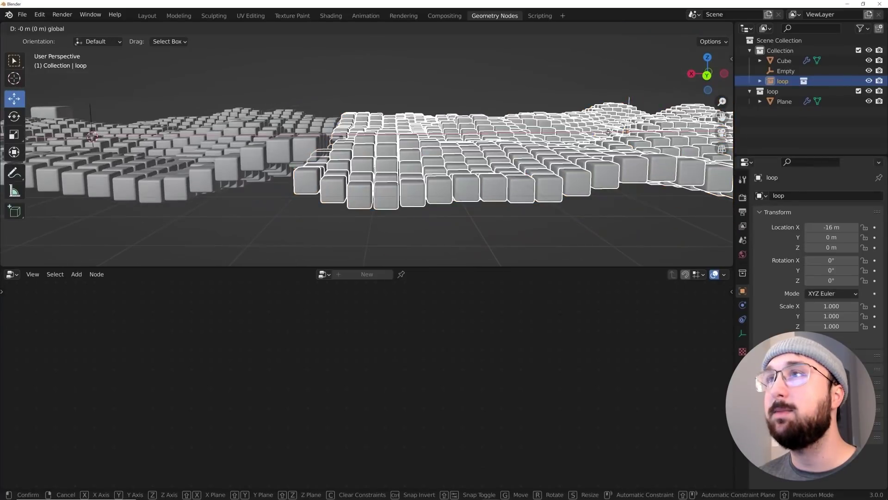
left_click(608, 132)
left_click(426, 96)
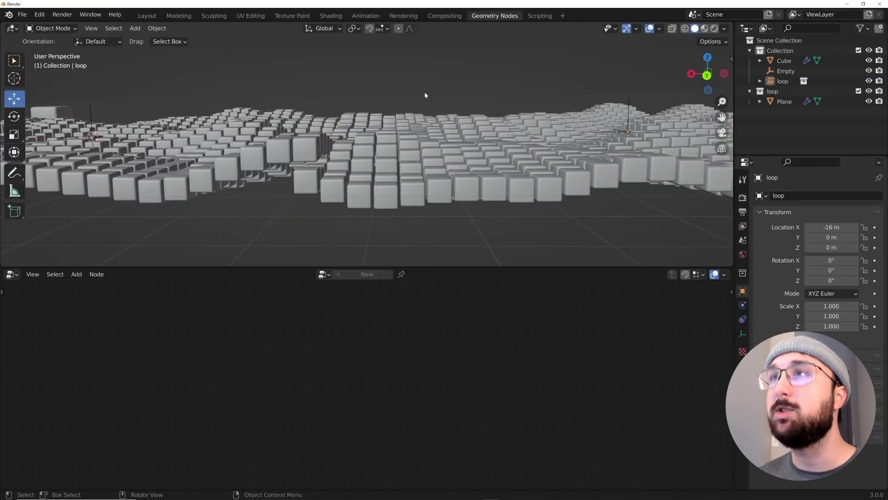
scroll(435, 93, "down", 6)
Duplicate the collection instance and move the copy another 16 m along negative X to extend the terrain strip.
left_click(521, 165)
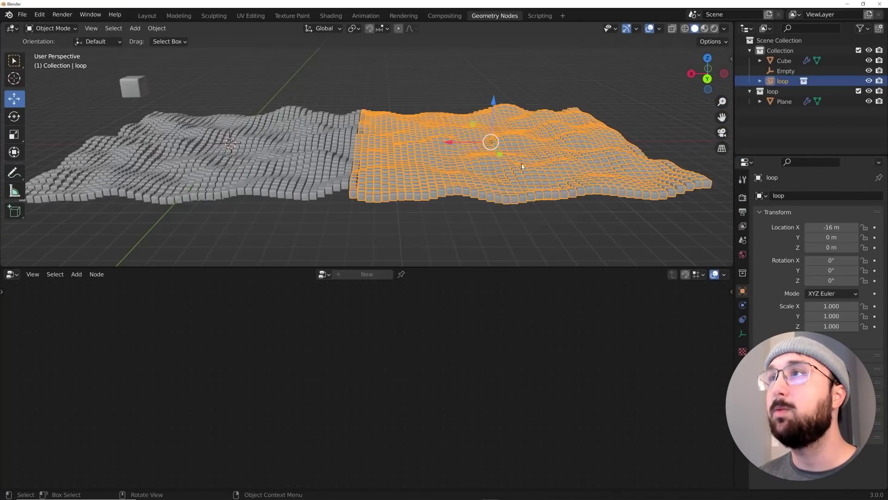
middle_click_drag(521, 165, 429, 128, "shift")
key("shift+d")
right_click(428, 128)
scroll(427, 127, "down", 4)
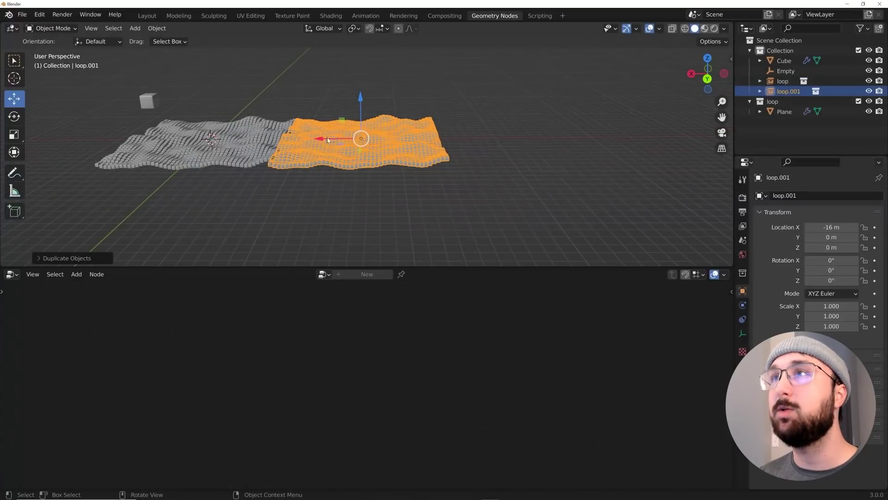
left_click_drag(323, 140, 451, 159)
Duplicate the outermost collection instance again and place the copy at X -48 m, at the end of the strip.
middle_click_drag(450, 157, 406, 156, "shift")
key("shift+d")
key("x")
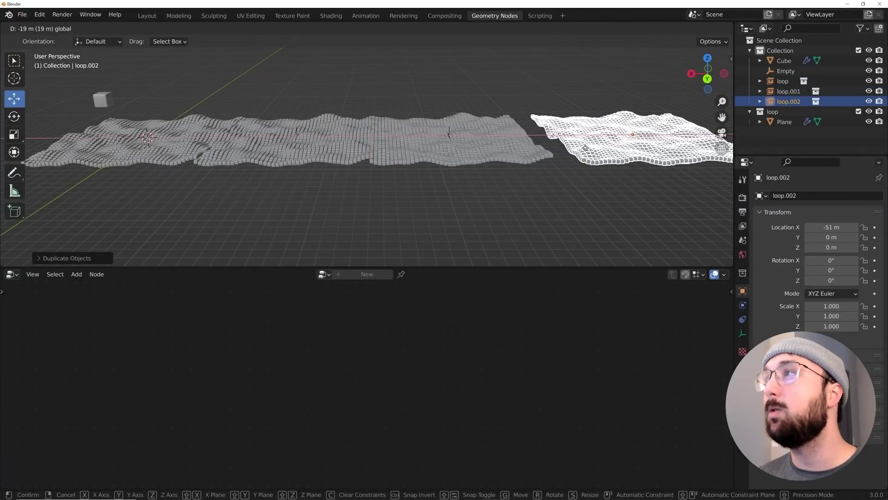
left_click(554, 150)
left_click_drag(556, 138, 570, 135)
left_click(440, 192)
middle_click_drag(441, 191, 464, 182, "shift")
Duplicate the original terrain plane within the loop collection and raise the copy about 2 m along Z as an upper layer.
middle_click_drag(317, 149, 378, 146, "shift")
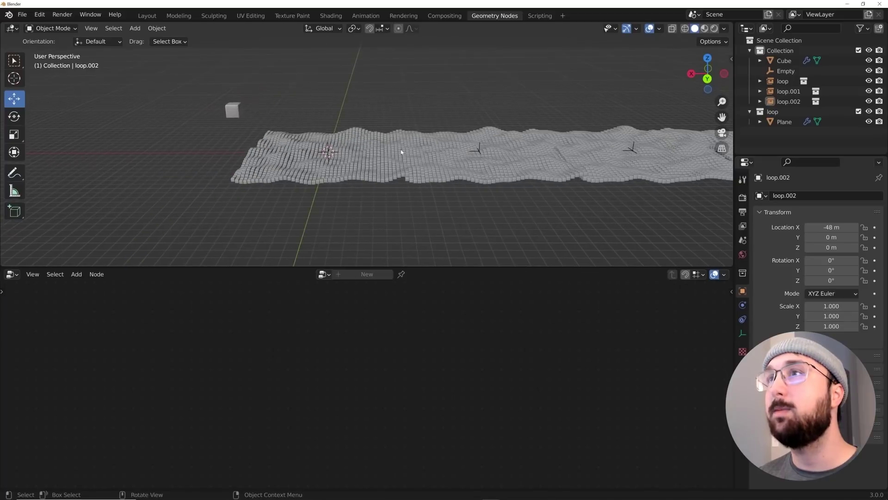
left_click(375, 146)
key("shift+d")
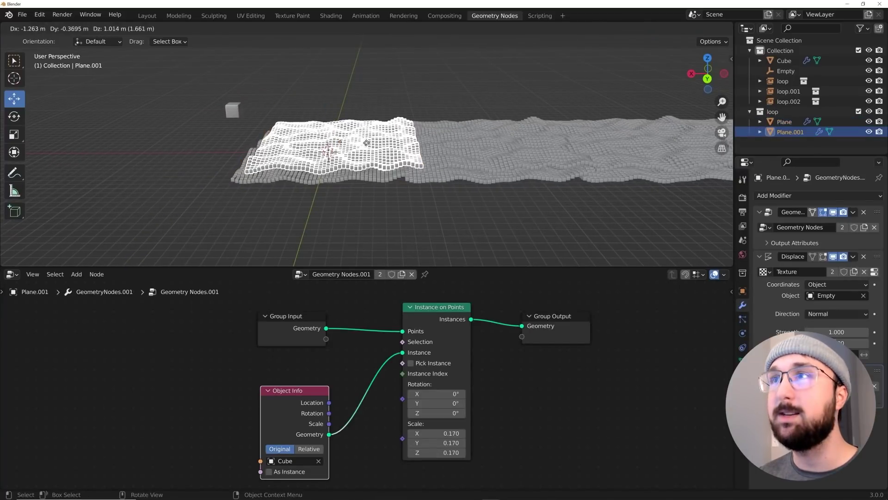
right_click(313, 110)
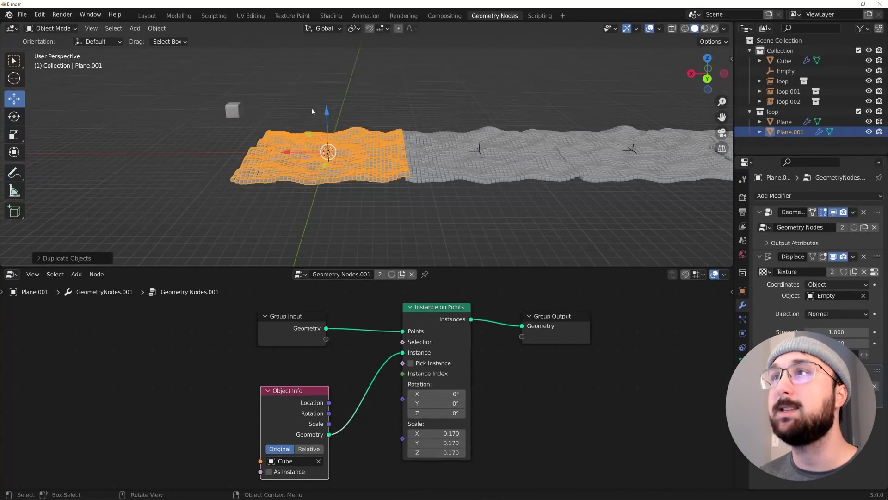
middle_click_drag(313, 109, 382, 129)
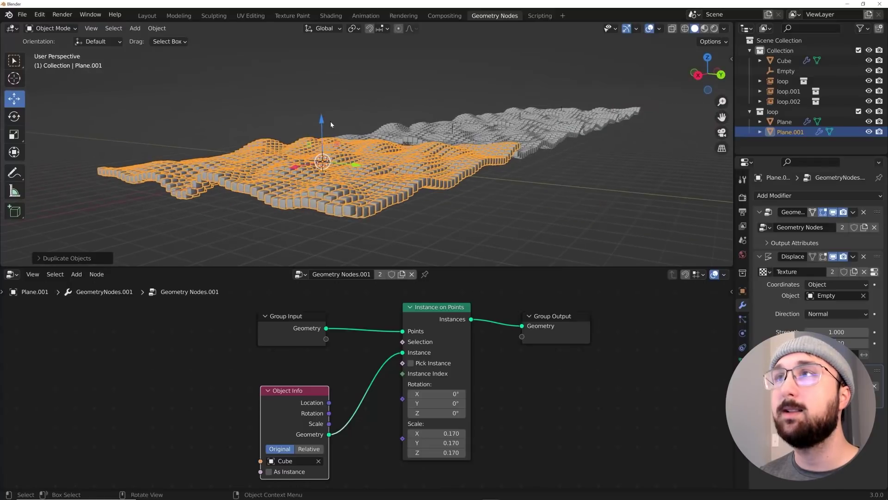
key("g")
key("z")
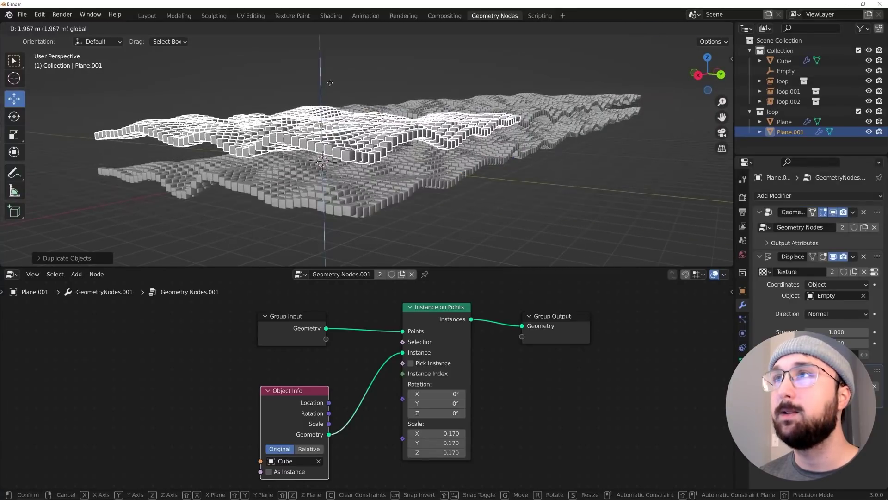
left_click(330, 79)
left_click(331, 79)
Examine the gap between the lower and upper terrain layers from the front, left and right sides.
middle_click_drag(364, 148, 406, 146)
scroll(405, 146, "up", 5)
scroll(405, 145, "down", 8)
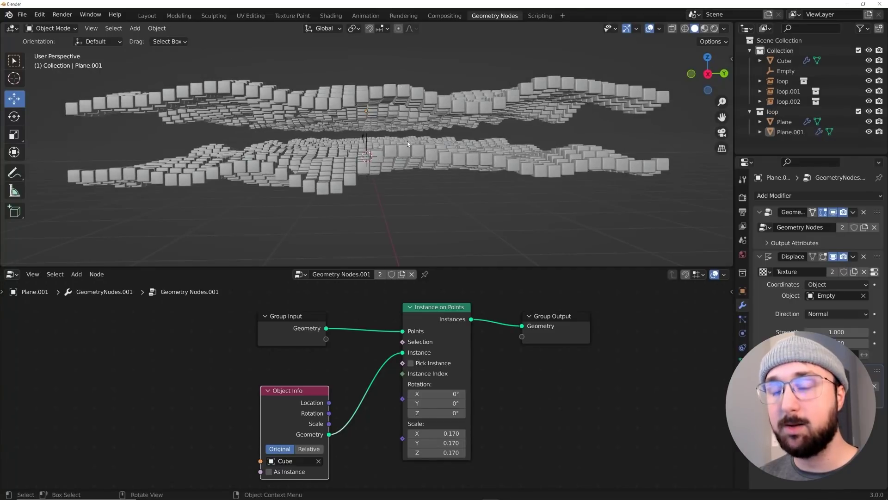
key("grave")
left_click(345, 115)
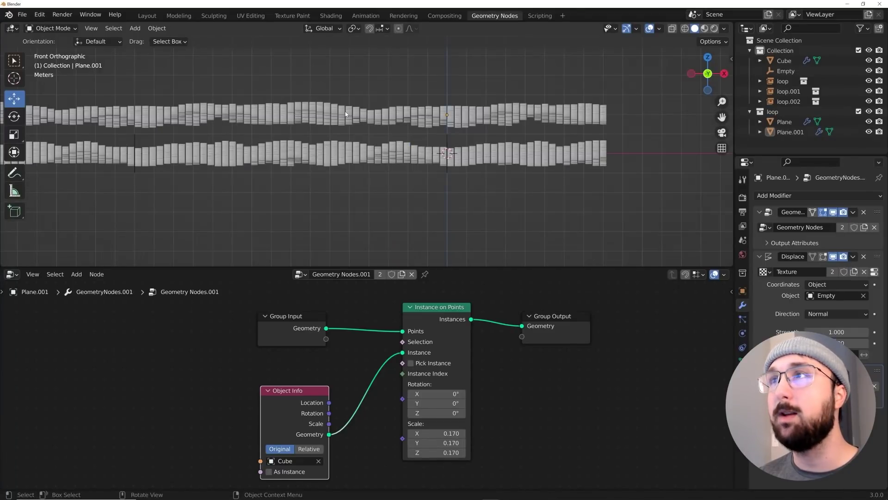
key("grave")
left_click(268, 111)
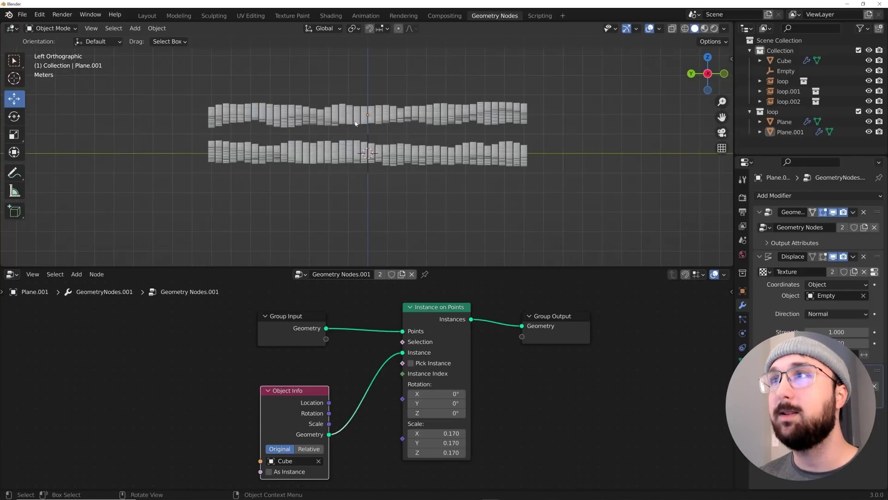
middle_click_drag(356, 124, 357, 129)
scroll(357, 129, "down", 8)
key("grave")
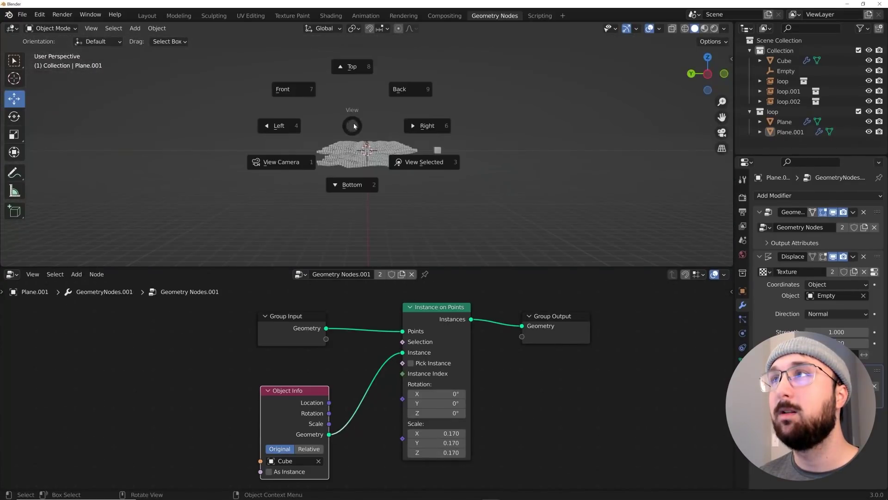
left_click(434, 126)
scroll(409, 169, "up", 8)
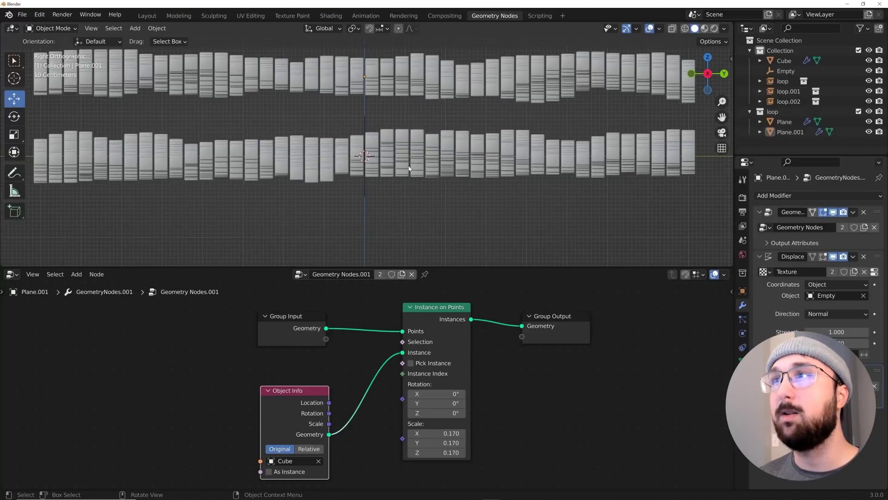
key("grave")
left_click(471, 166)
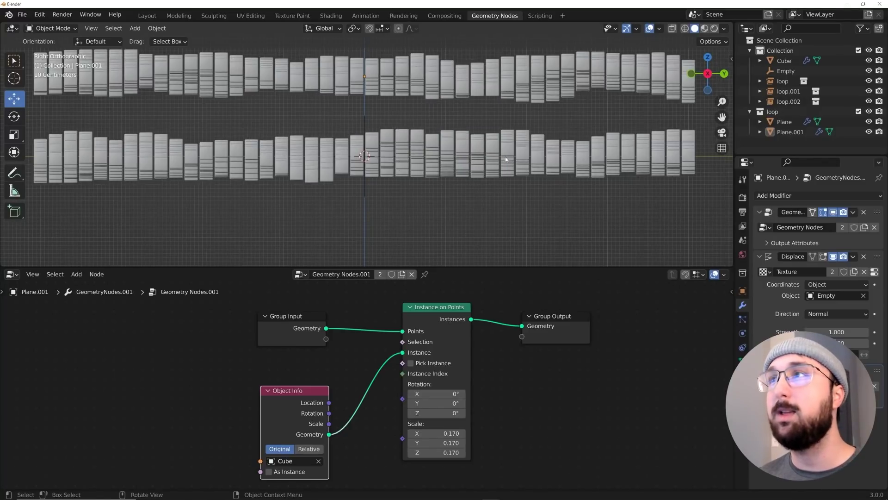
middle_click_drag(463, 165, 461, 172)
scroll(421, 174, "down", 6)
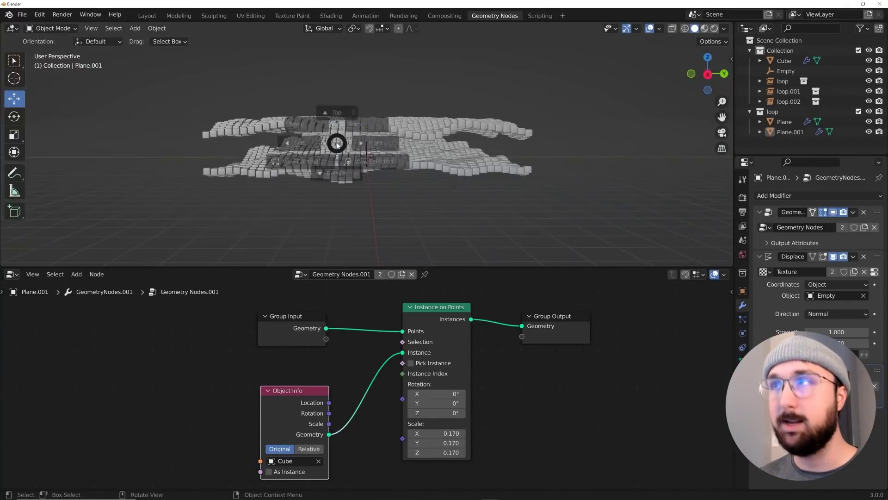
Add a camera to the scene while in the right orthographic view.
key("grave")
left_click(415, 142)
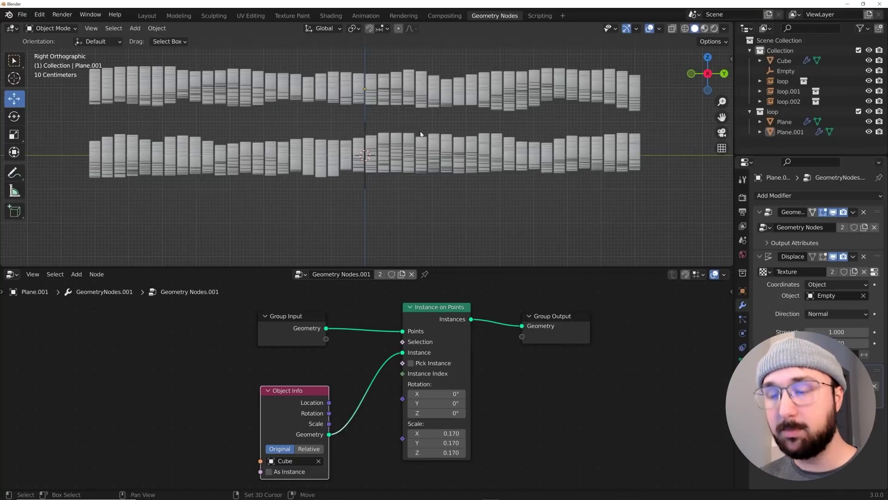
key("shift+a")
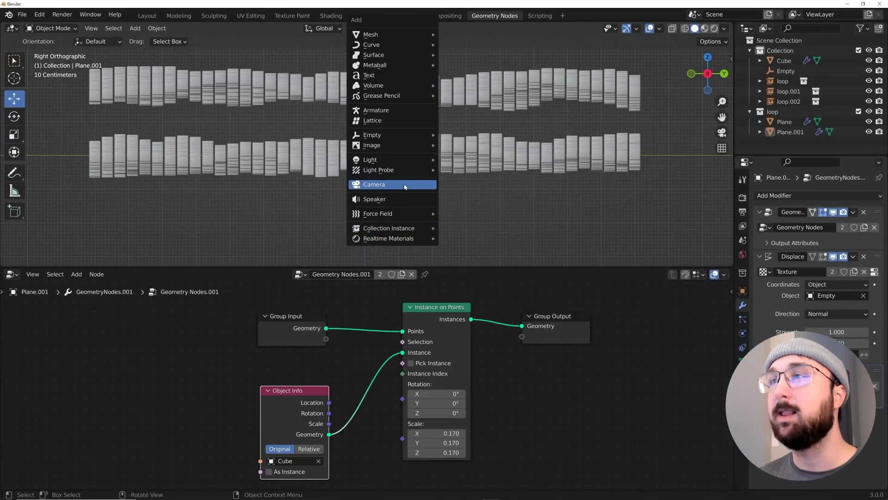
left_click(405, 185)
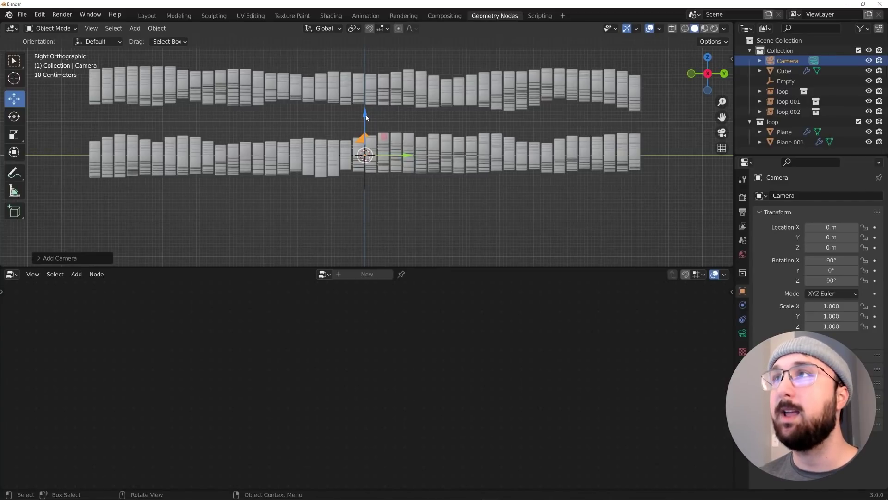
Position the camera between the two terrain layers, at X 8 m and about 0.97 m high on Z.
left_click_drag(366, 113, 371, 82)
middle_click_drag(407, 93, 354, 130)
scroll(390, 123, "down", 5)
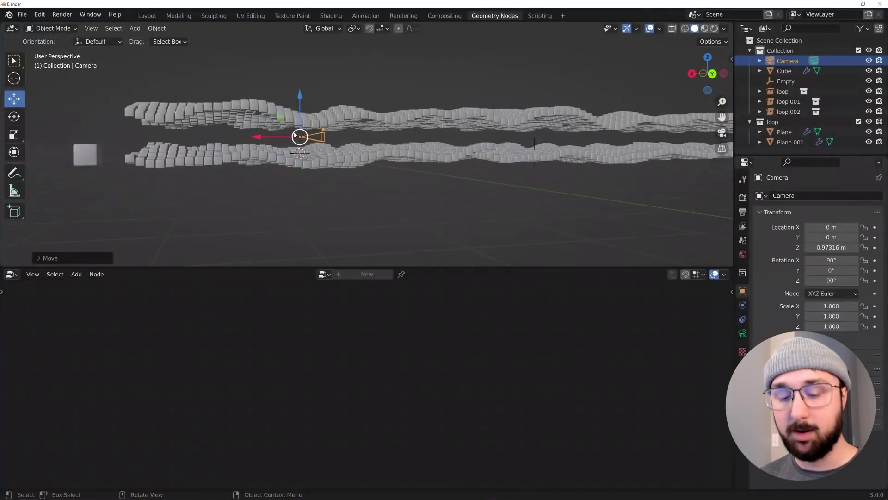
left_click_drag(261, 138, 172, 137)
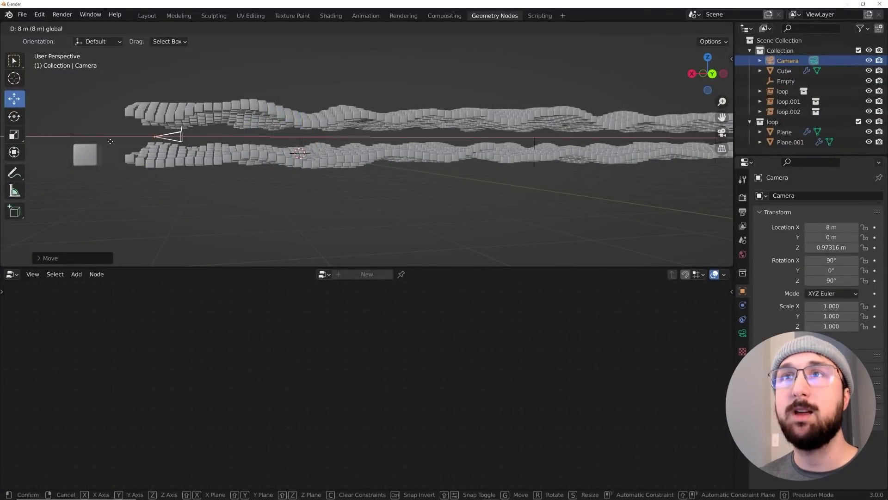
left_click_drag(109, 141, 109, 141)
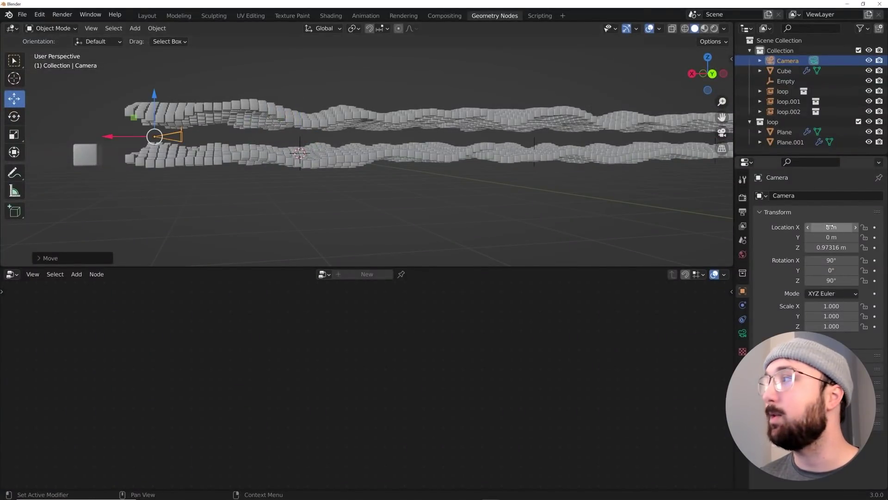
left_click_drag(830, 227, 807, 226)
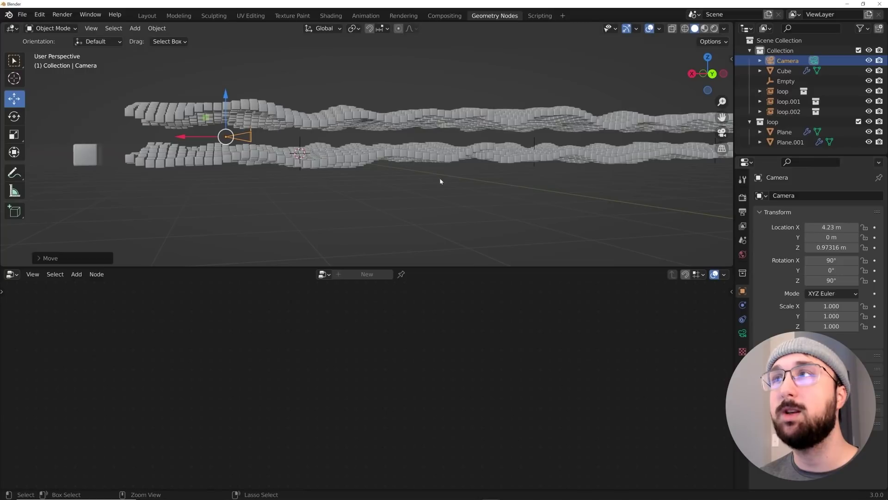
key("ctrl+z")
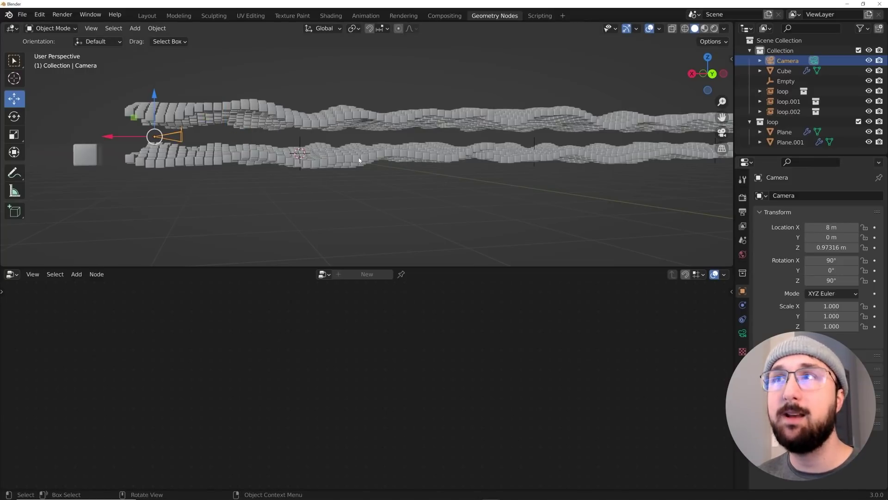
Look through the camera, reduce its focal length to 14.9 mm and roll it so the horizon slants.
middle_click_drag(438, 176, 425, 167)
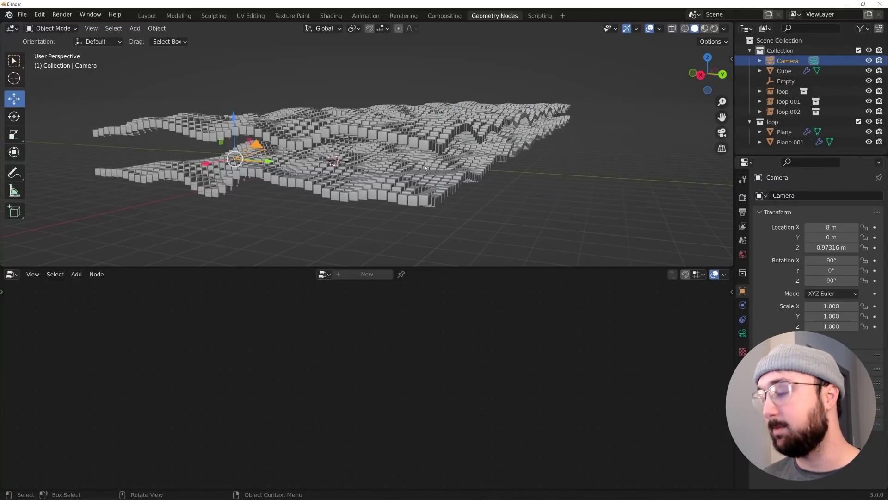
key("KP_0")
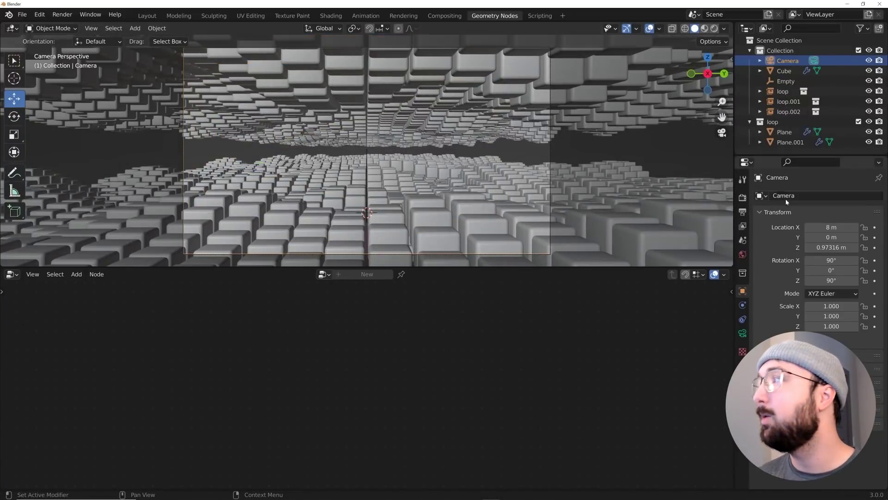
left_click(742, 333)
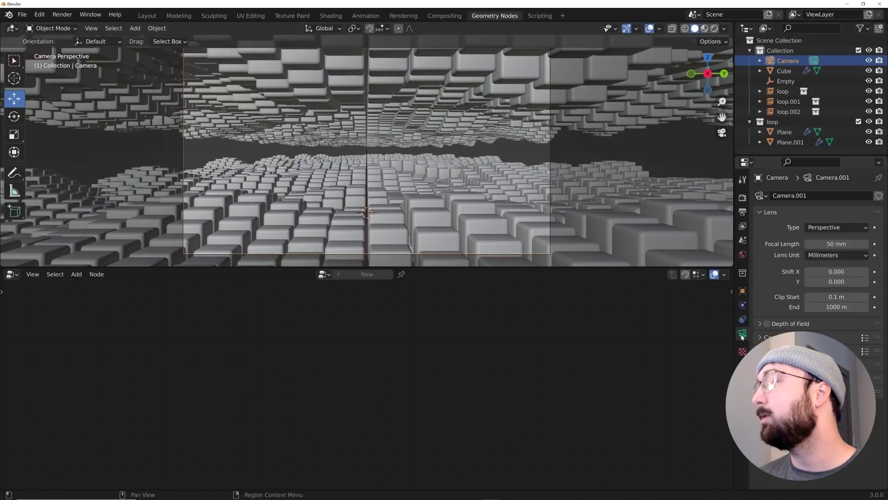
left_click_drag(840, 243, 786, 244)
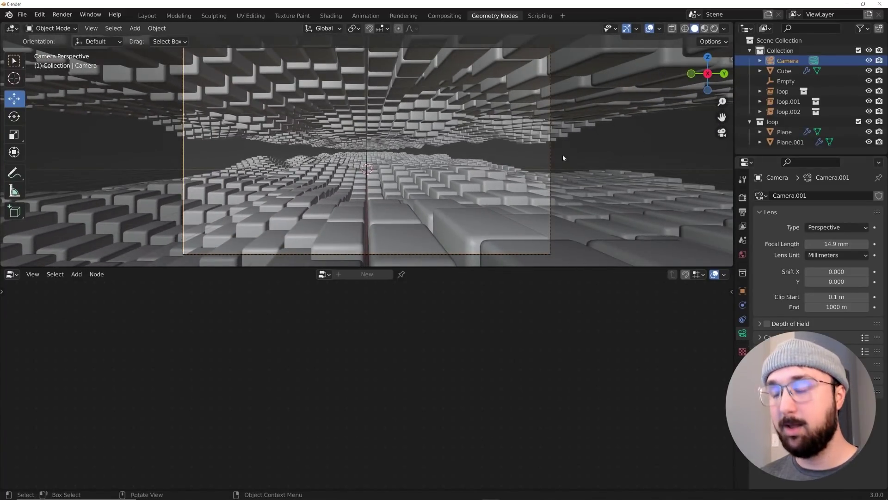
key("r")
left_click(596, 97)
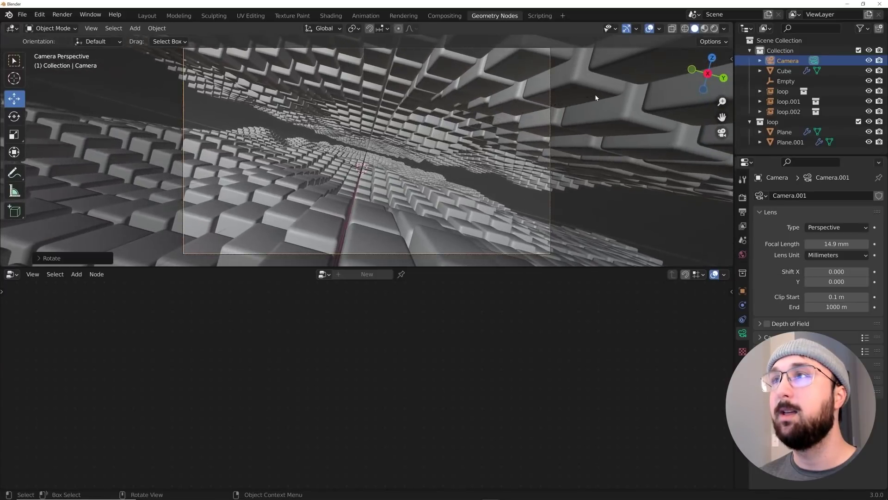
key("g")
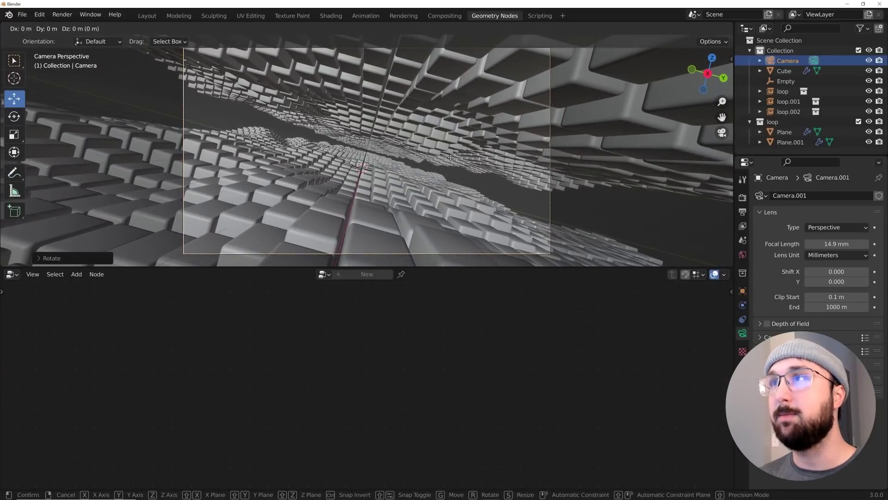
key("z")
key("z")
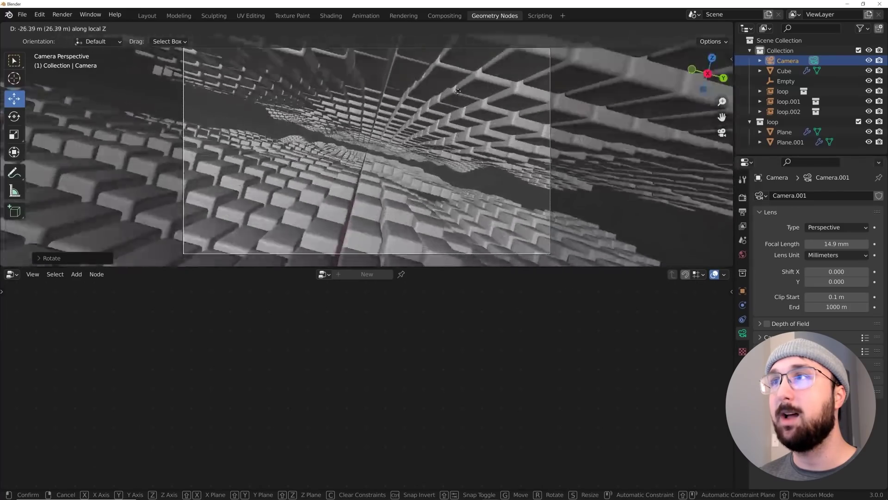
left_click(465, 66)
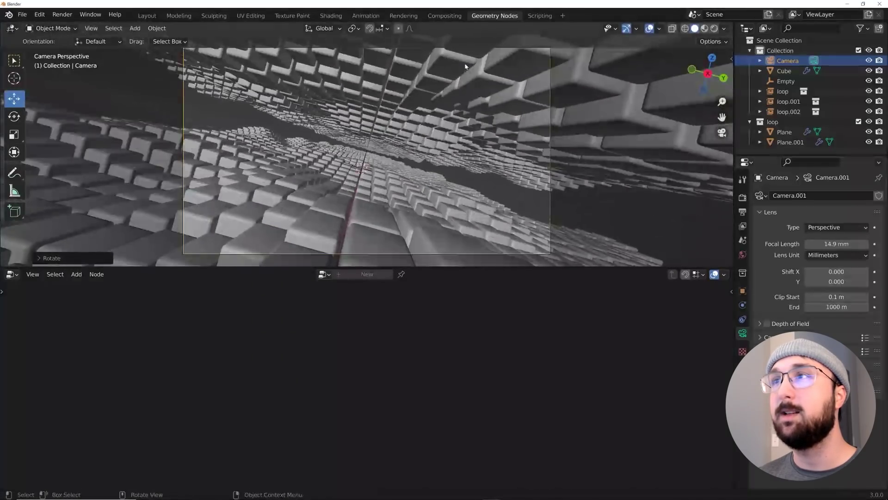
scroll(479, 134, "down", 2)
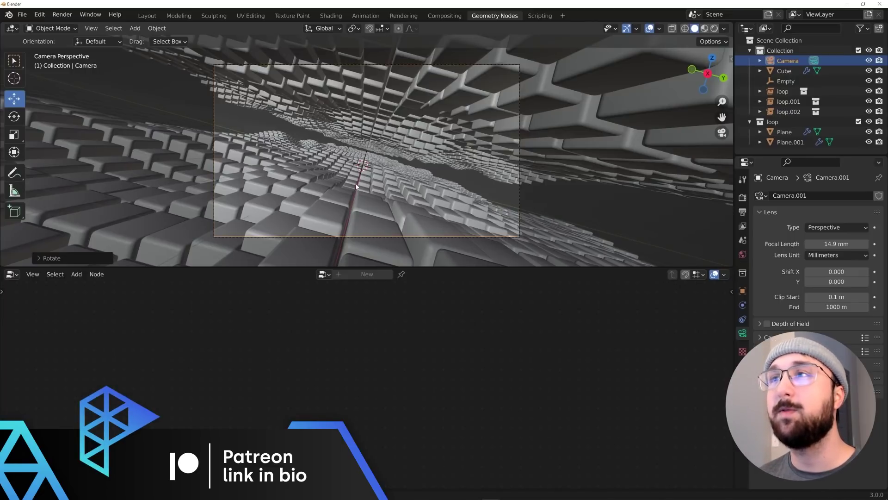
scroll(356, 187, "up", 1)
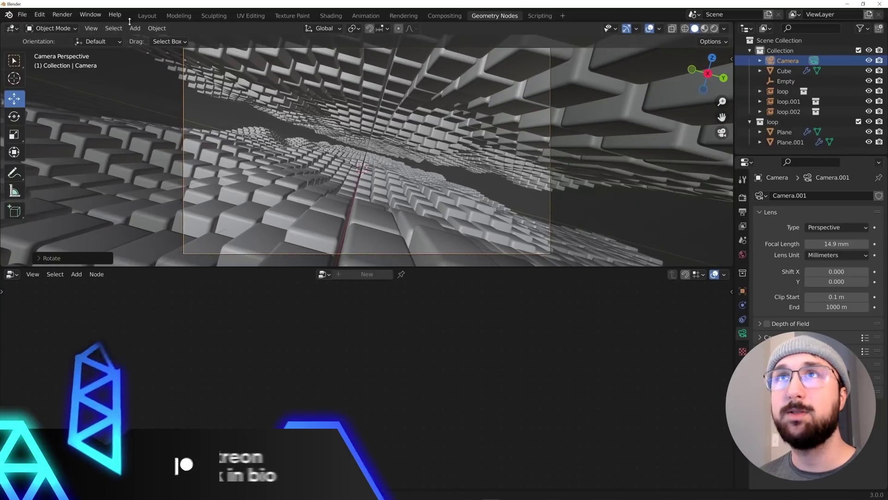
Switch to the Layout workspace and check the default F-curve interpolation in the Animation preferences.
left_click(147, 15)
key("KP_0")
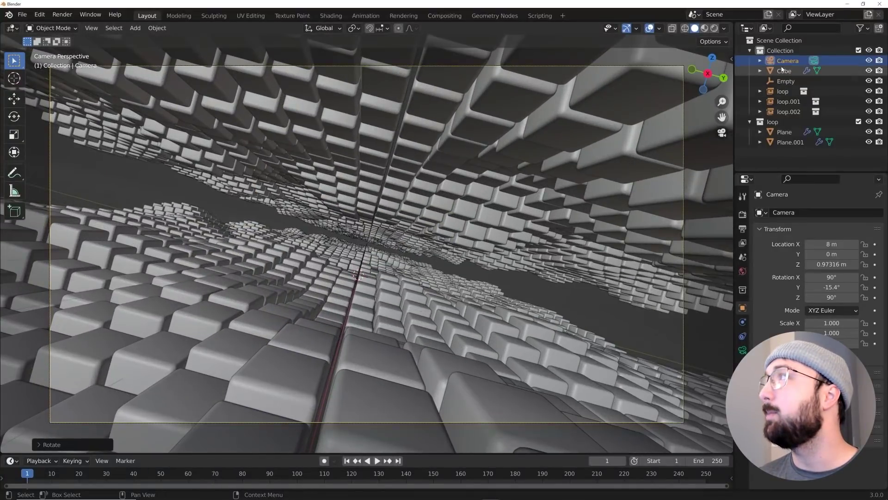
left_click(39, 15)
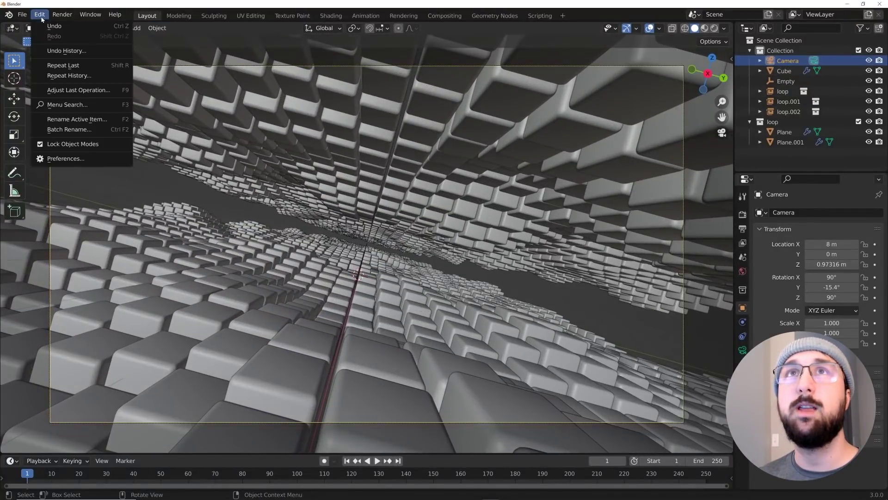
left_click(65, 158)
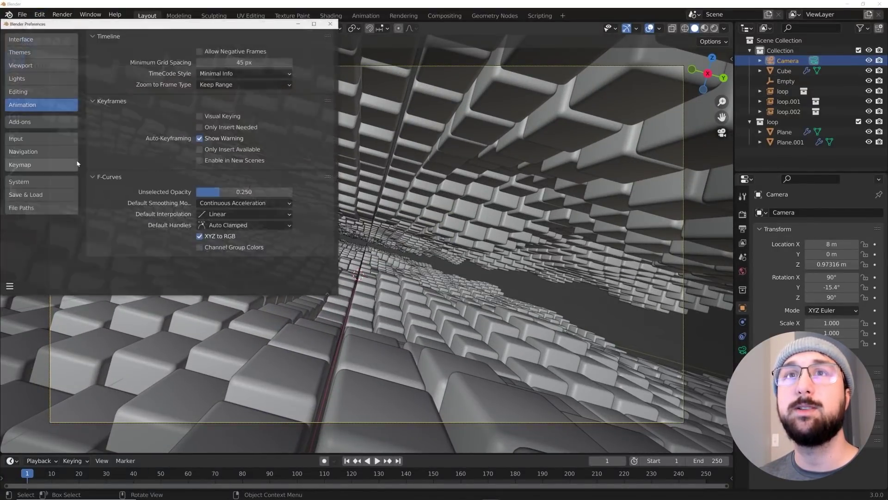
left_click(222, 215)
left_click(28, 91)
left_click(29, 105)
left_click(207, 215)
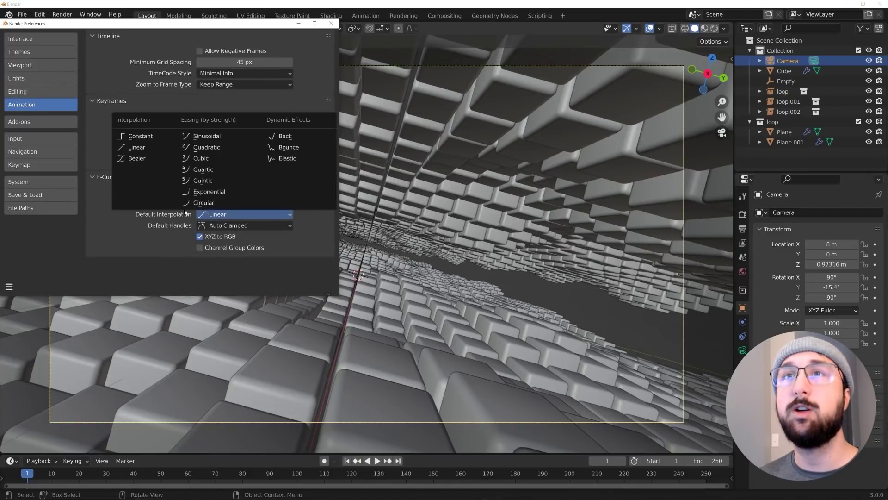
left_click(332, 21)
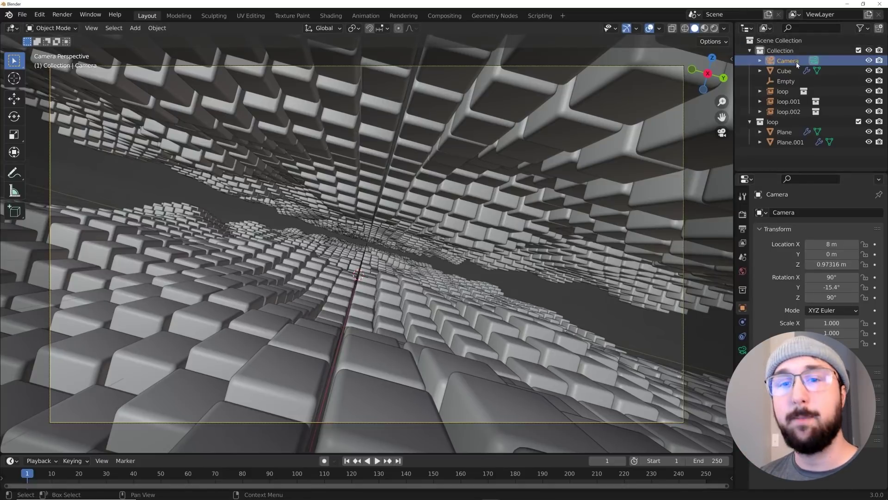
Keyframe the camera's X location at 8 m on frame 0 and at -8 m on frame 250.
left_click_drag(320, 454, 323, 429)
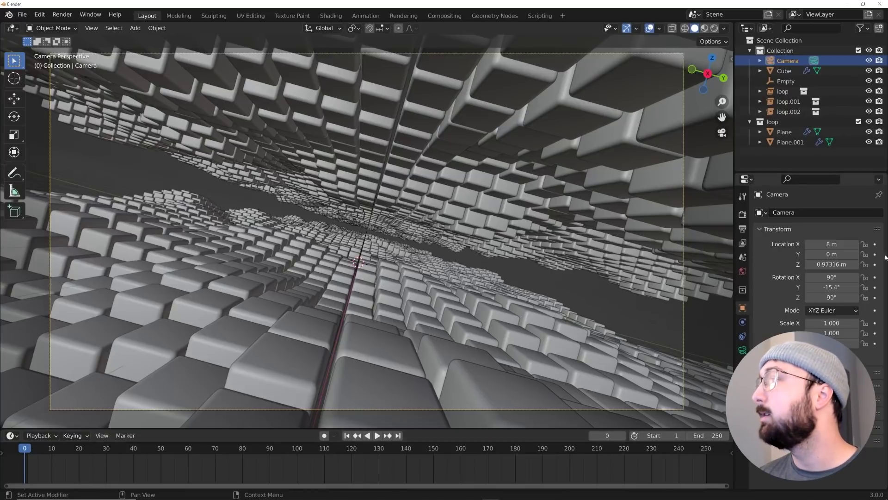
left_click(876, 244)
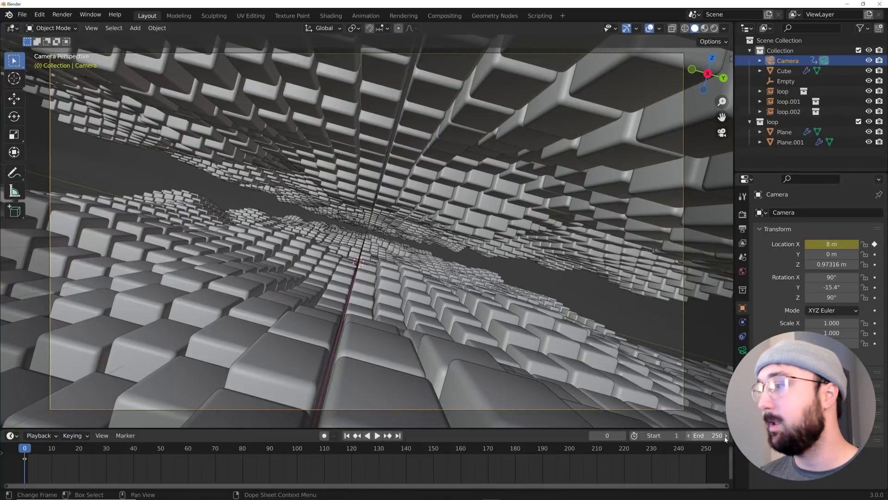
left_click(397, 436)
double_click(831, 244)
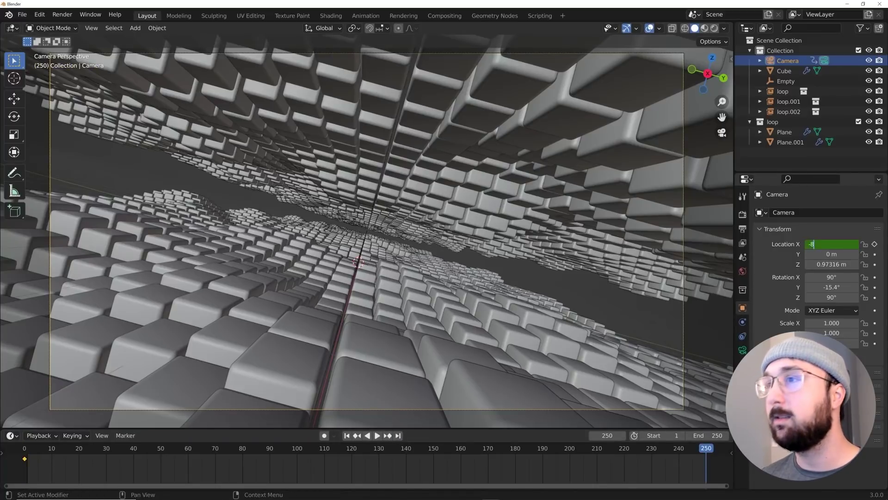
key("Return")
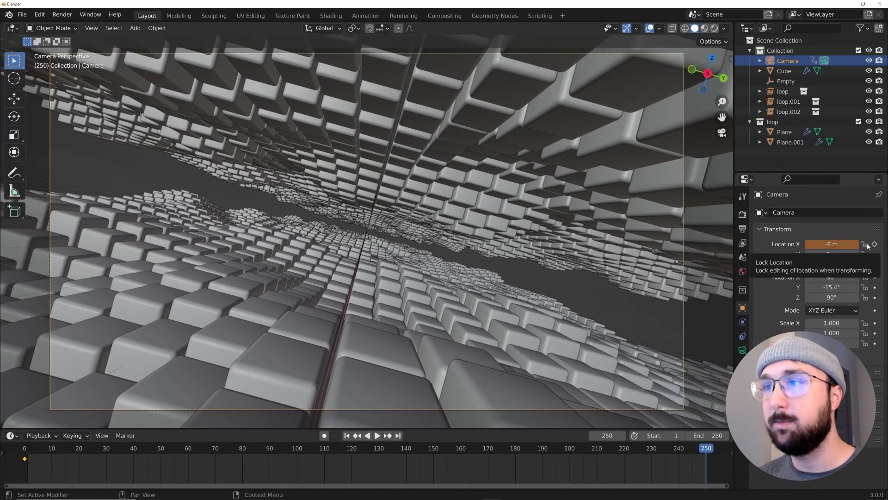
left_click(875, 244)
Play back the camera's movement through the tunnel, stop it and return to frame 0.
key("space")
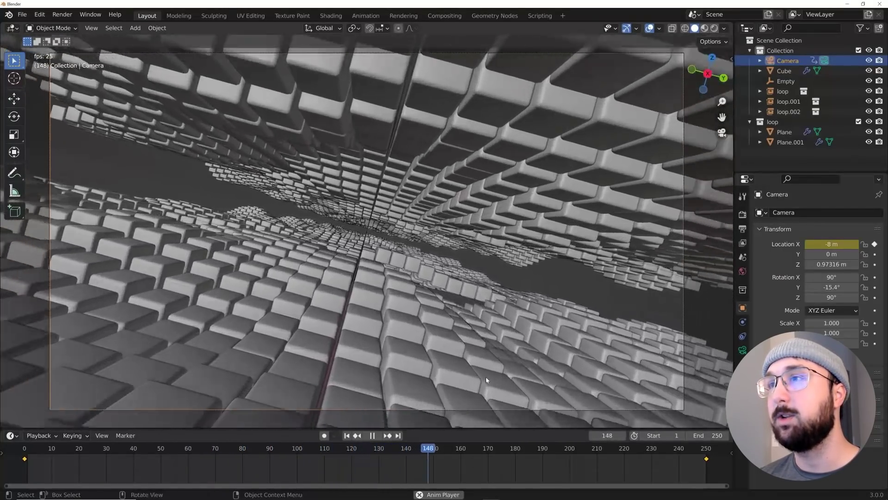
key("space")
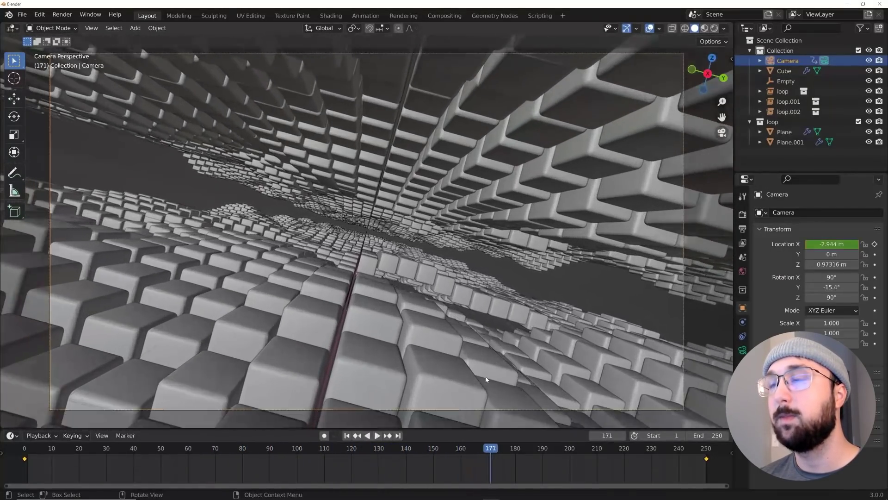
left_click(346, 437)
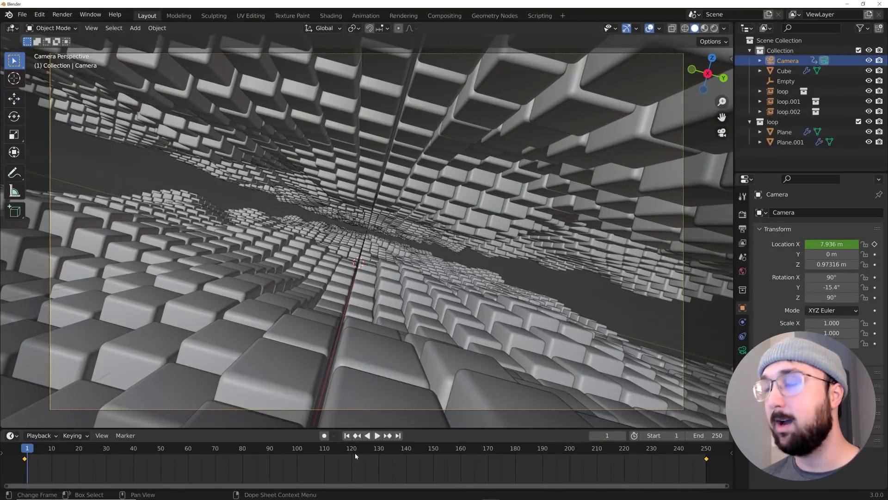
key("Left")
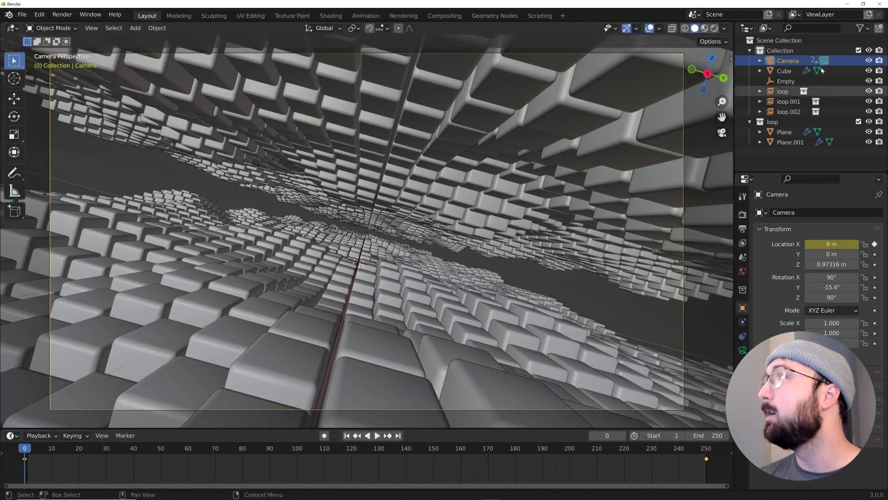
Keyframe the Empty's Z rotation at 0° on frame 0.
left_click(785, 82)
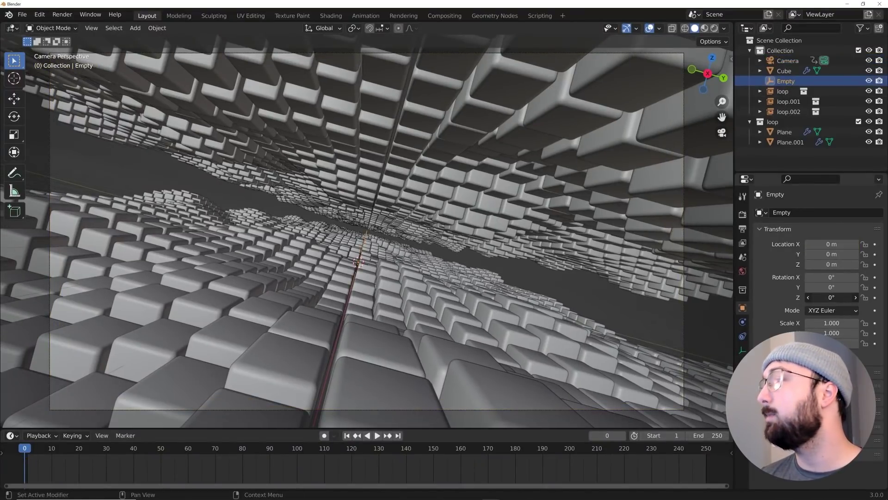
left_click_drag(832, 298, 783, 298)
left_click(831, 298)
type("0")
key("Return")
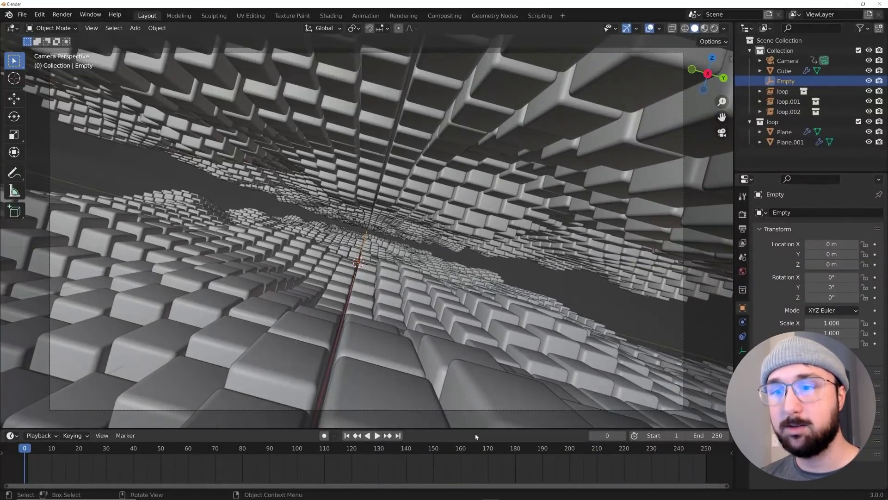
left_click(875, 298)
Keyframe the Empty's Z rotation at 360° on frame 250.
left_click(397, 435)
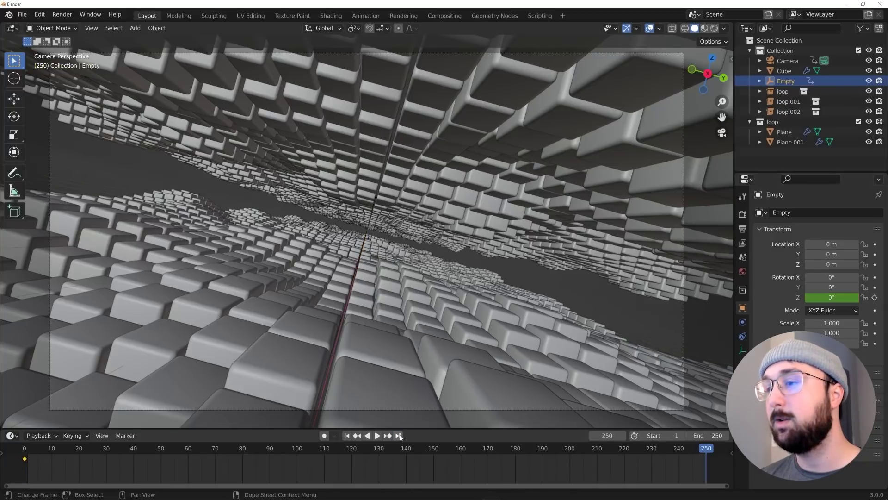
double_click(832, 298)
type("360")
key("Return")
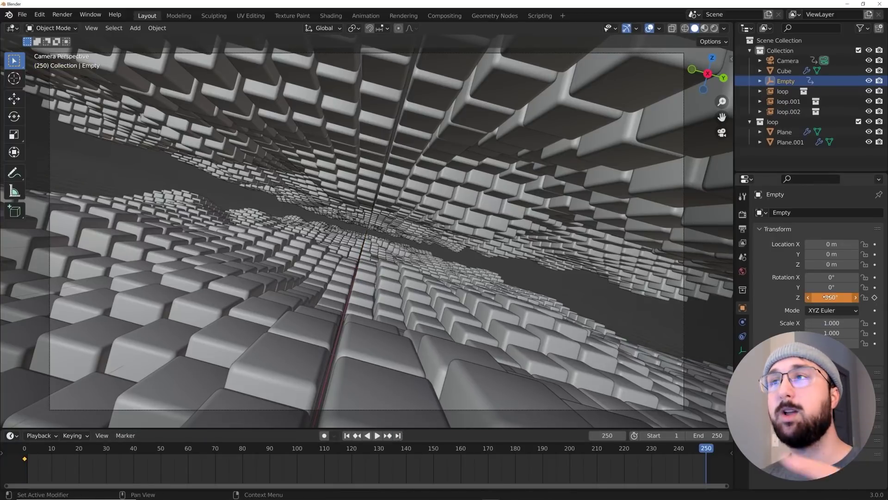
left_click(875, 297)
Play back the animation with the rotating displacement, stop it and return to frame 1.
key("space")
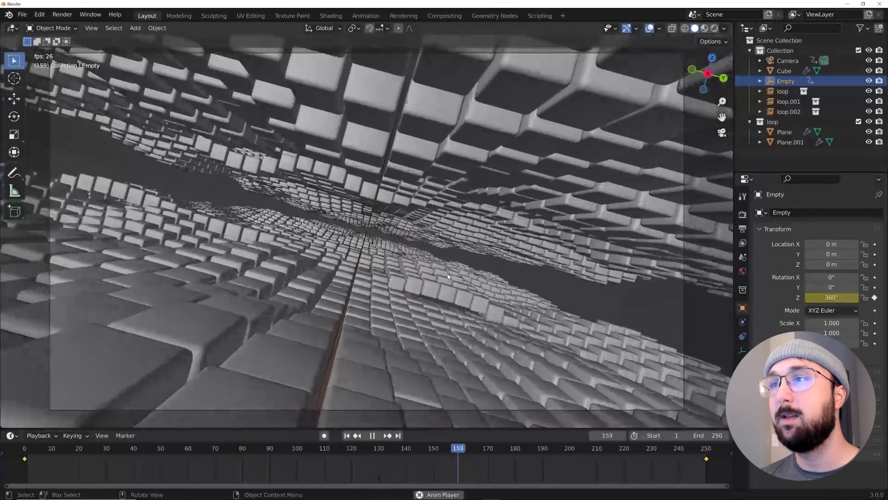
key("space")
left_click(348, 436)
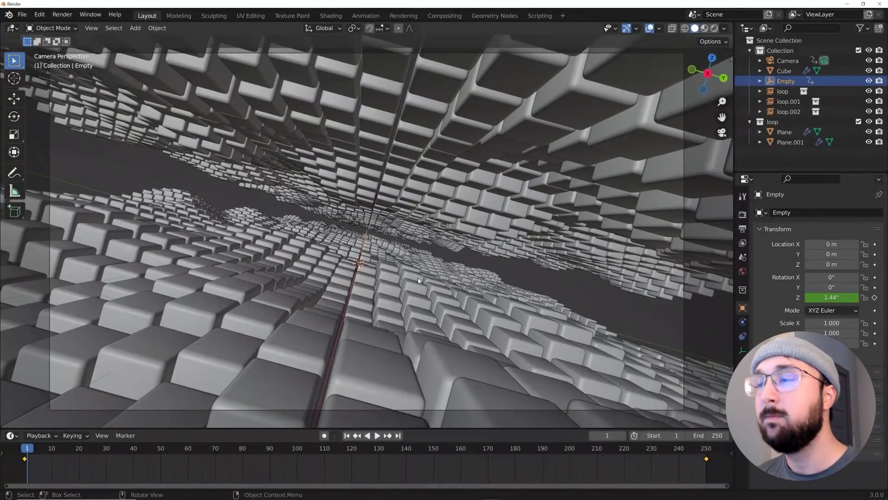
Raise the upper terrain layer Plane.001 to about 2.25 m on Z.
scroll(422, 279, "down", 3)
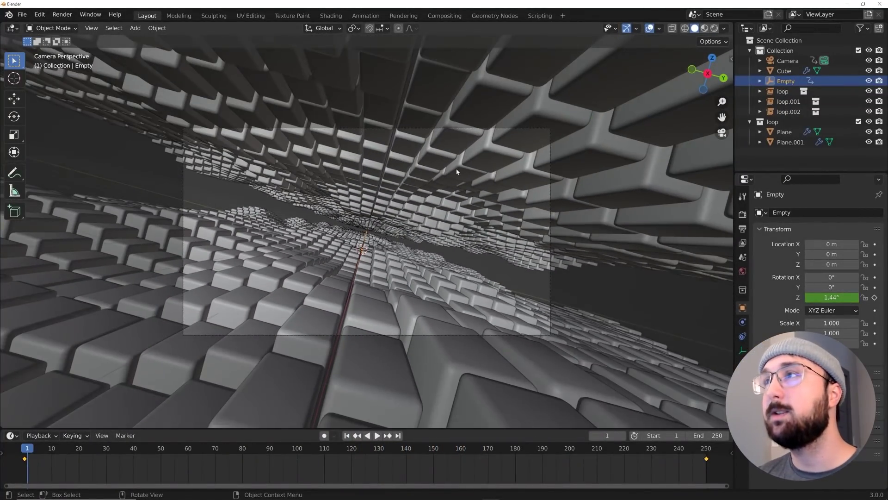
left_click(400, 184)
left_click(15, 99)
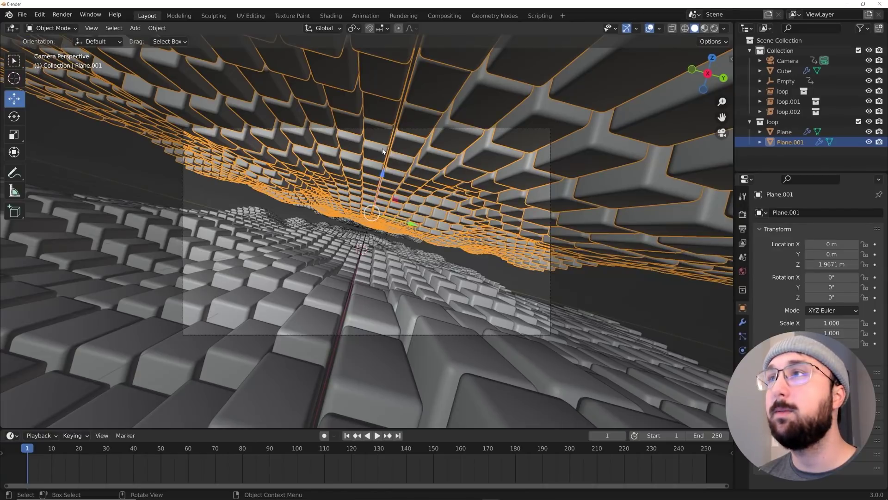
left_click_drag(383, 175, 383, 139)
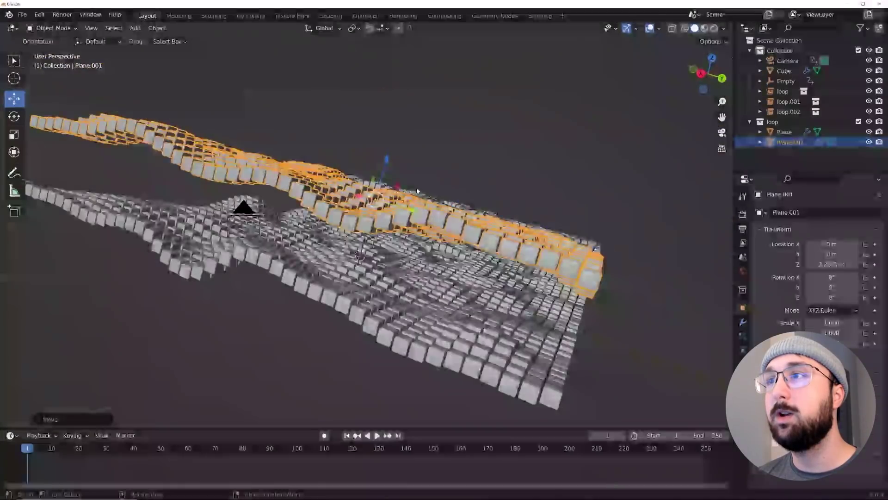
Duplicate the upper terrain layer in place and lower the copy to about 1.17 m on Z, between the two layers.
scroll(417, 191, "down", 4)
middle_click_drag(417, 195, 397, 212)
scroll(398, 212, "up", 3)
scroll(398, 212, "down", 2)
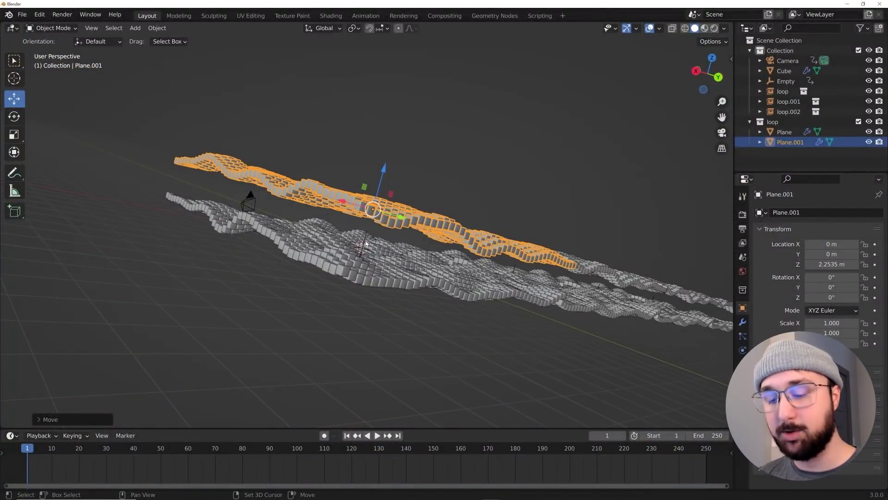
key("shift+d")
right_click(417, 203)
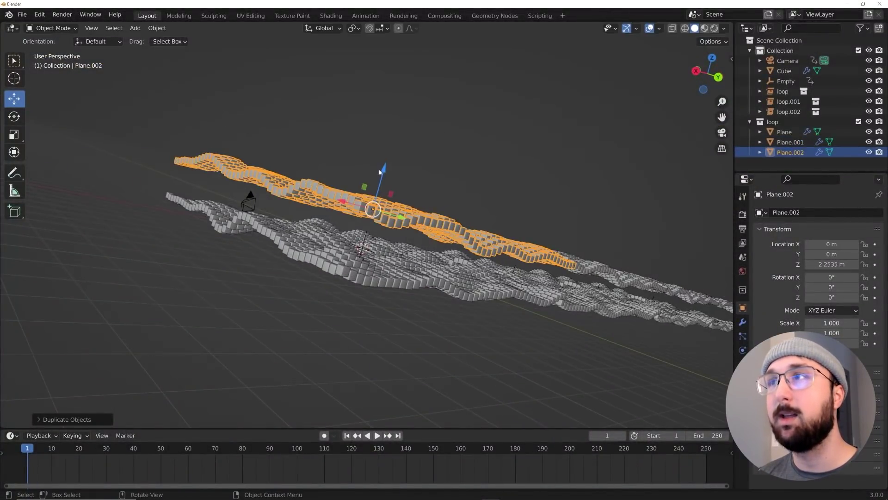
left_click_drag(379, 171, 376, 189)
middle_click_drag(354, 231, 385, 251)
scroll(385, 251, "up", 4)
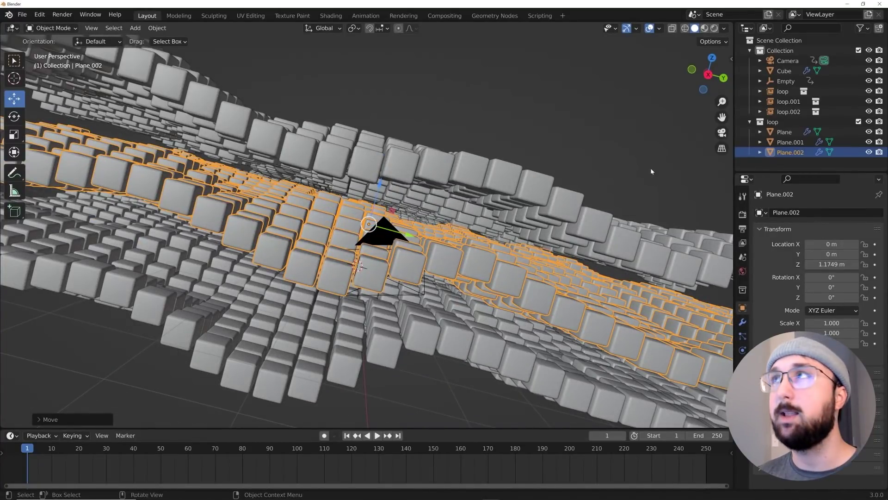
In the Geometry Nodes workspace, make both node groups of the duplicated layer single-user and open its Grid node group.
left_click(488, 16)
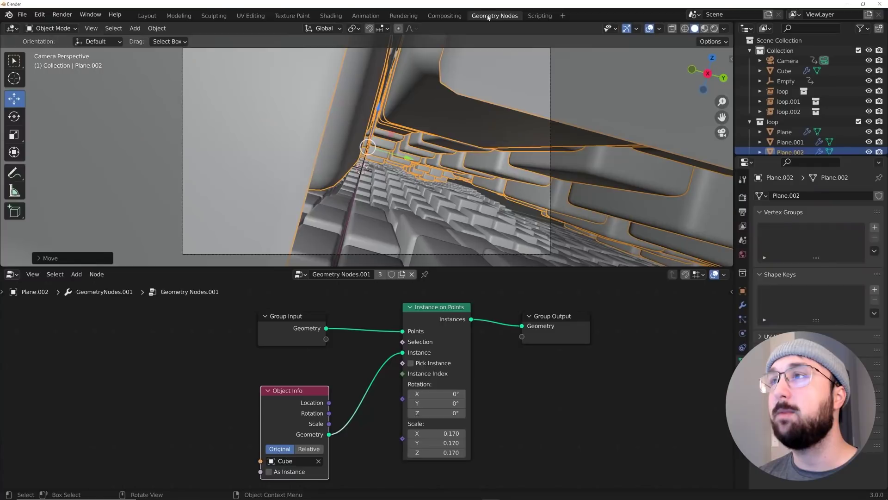
scroll(515, 154, "down", 7)
middle_click_drag(495, 152, 493, 153)
scroll(484, 157, "down", 12)
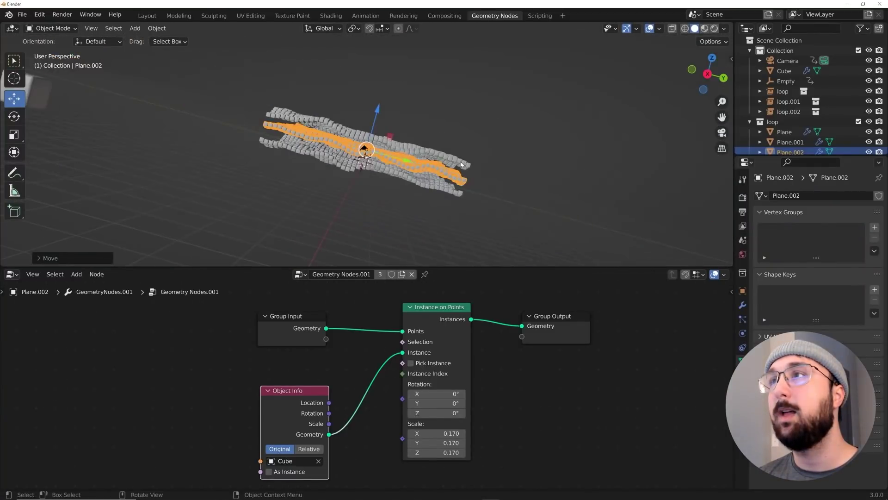
scroll(461, 164, "up", 6)
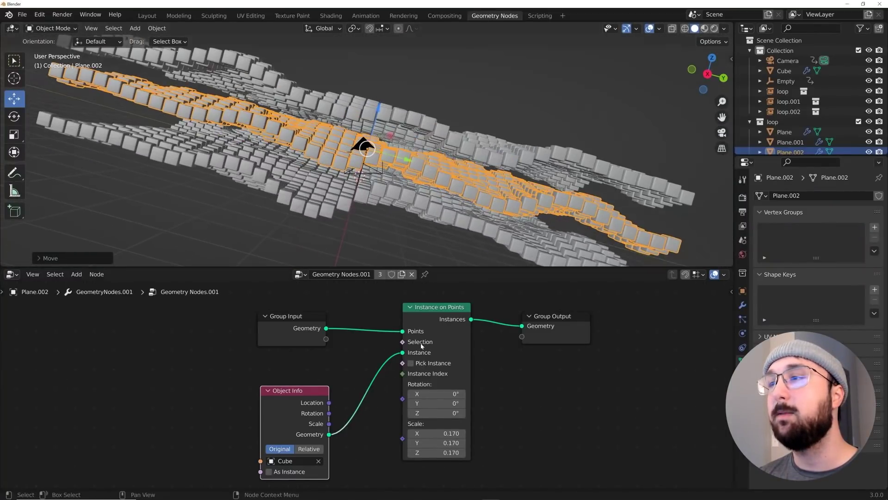
left_click(742, 305)
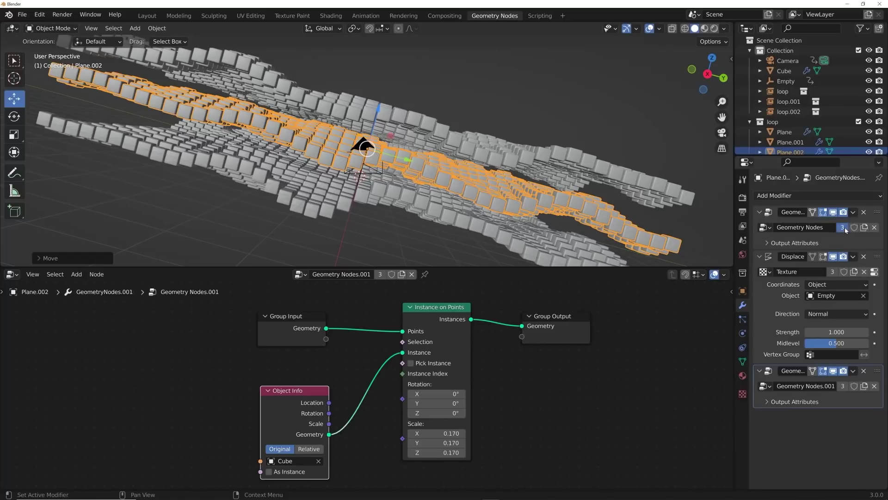
left_click(844, 227)
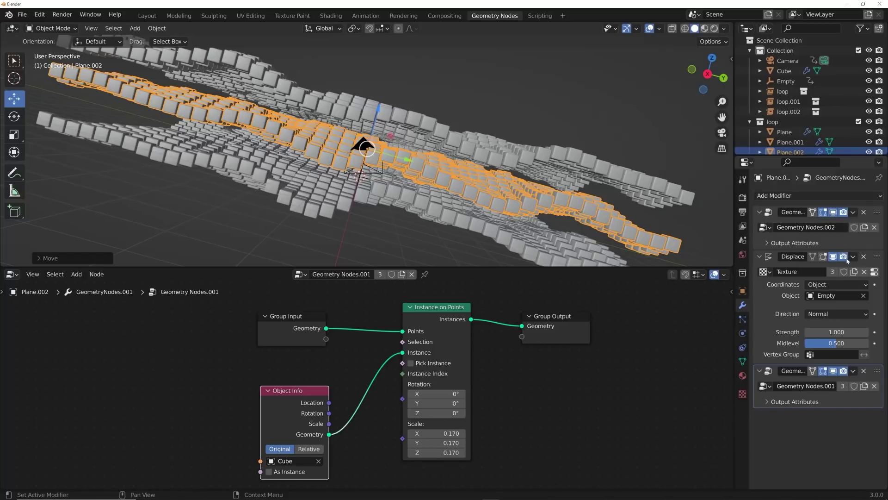
left_click(842, 386)
left_click(878, 214)
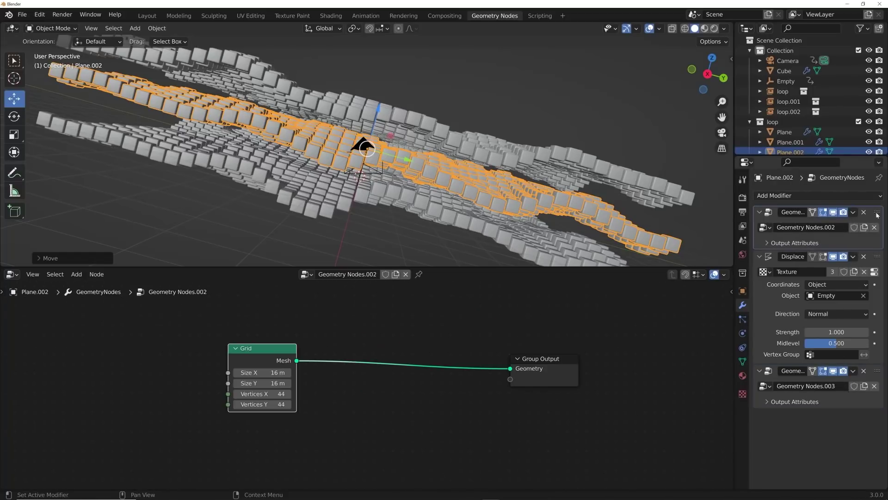
Insert a Delete Geometry node between the Grid and Group Output nodes and move the Grid node aside to make room.
key("shift+a")
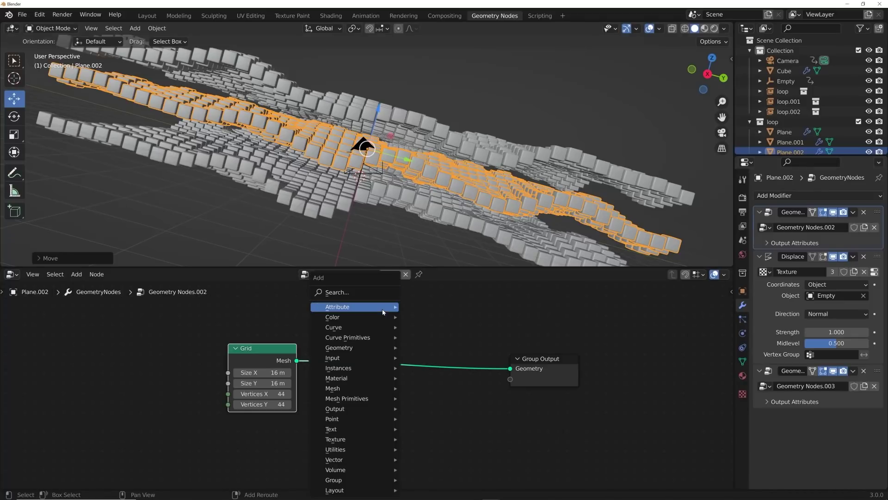
left_click(361, 296)
type("del")
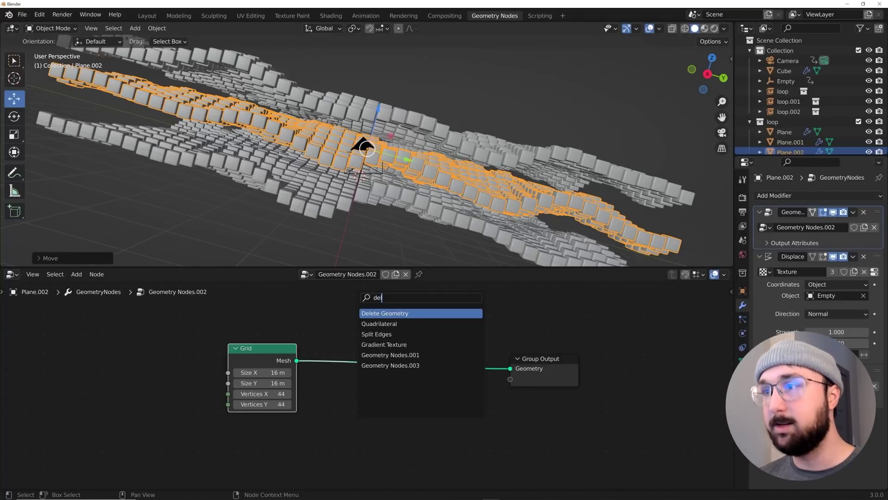
key("Return")
left_click(386, 341)
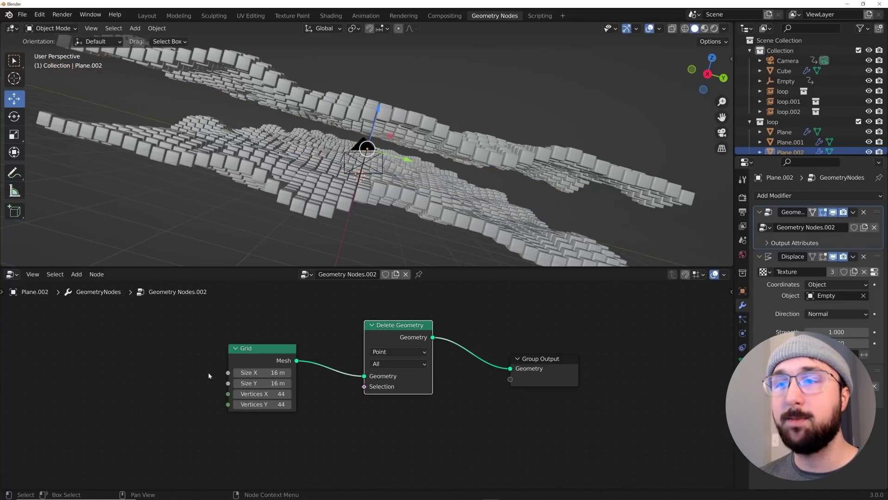
left_click_drag(254, 360, 221, 320)
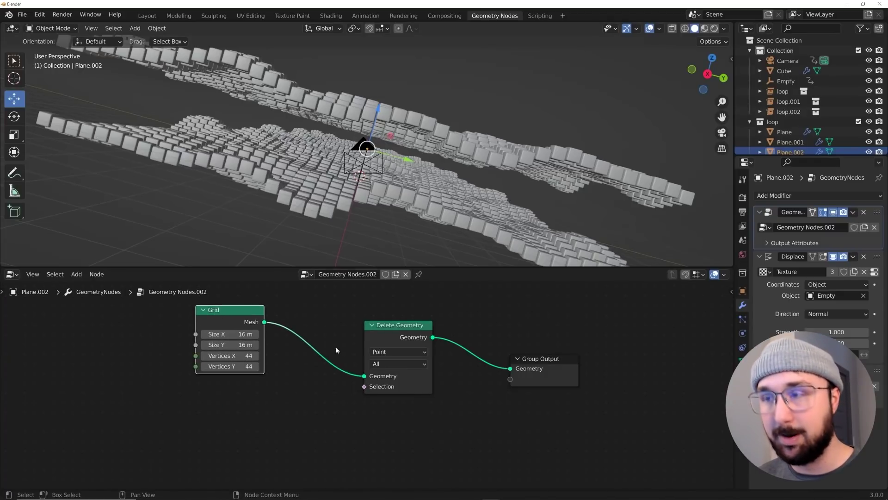
Add a ColorRamp node below the Grid and connect its Color output to the Delete Geometry node's Selection input.
key("shift+a")
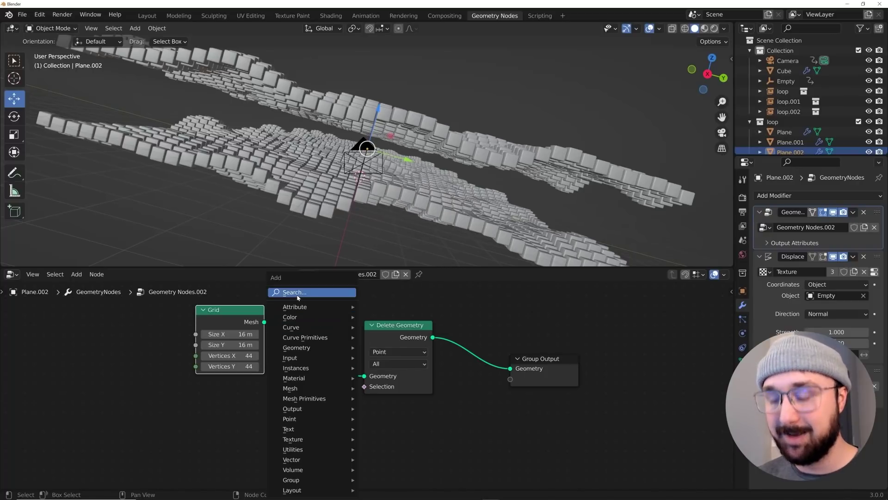
type("co")
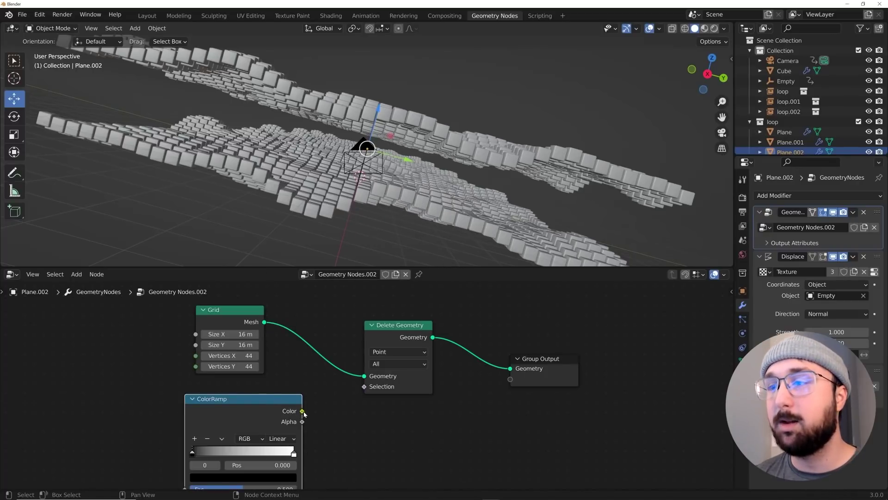
left_click_drag(302, 411, 364, 386)
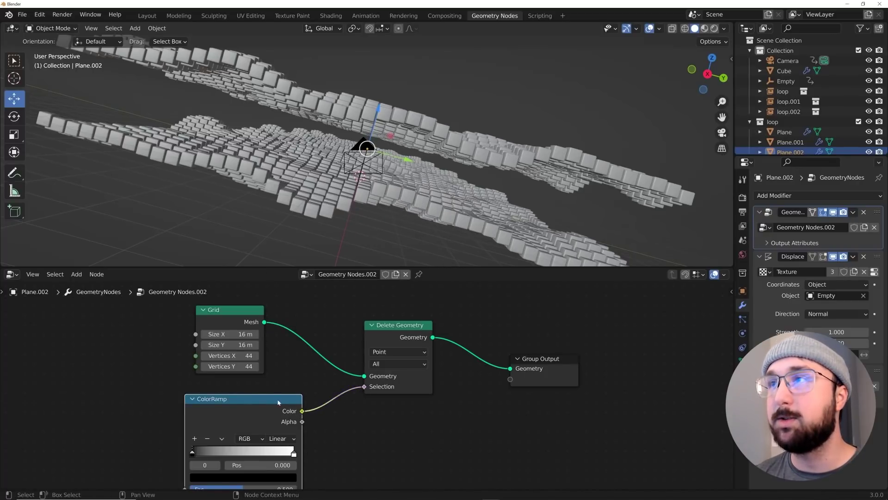
Add a Noise Texture node and connect its Fac output to the ColorRamp's Fac input.
middle_click_drag(126, 382, 250, 361)
key("shift+a")
mouse_move(251, 365)
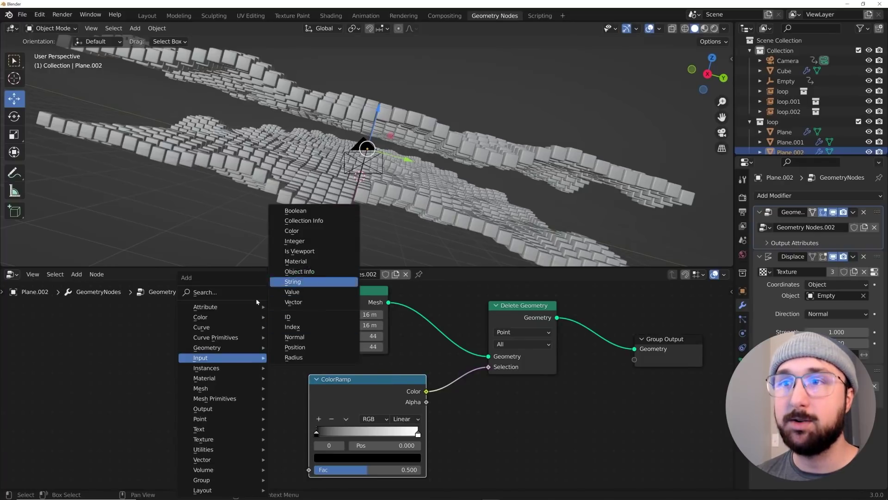
left_click(203, 292)
type("noi")
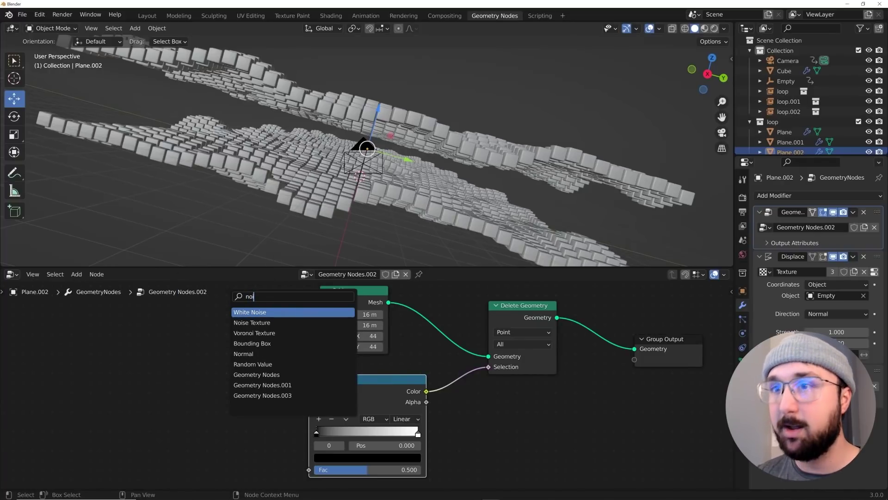
left_click(254, 323)
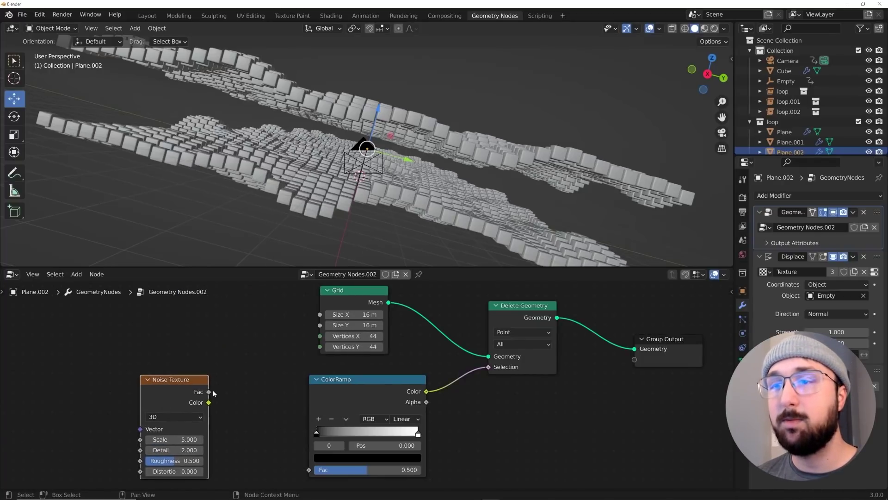
left_click_drag(210, 392, 309, 405)
middle_click_drag(309, 405, 195, 424)
Move the ColorRamp's black stop to position 0.427 and inspect the thinned middle layer from the side.
scroll(269, 381, "up", 4)
middle_click_drag(270, 381, 322, 397)
scroll(322, 399, "down", 3)
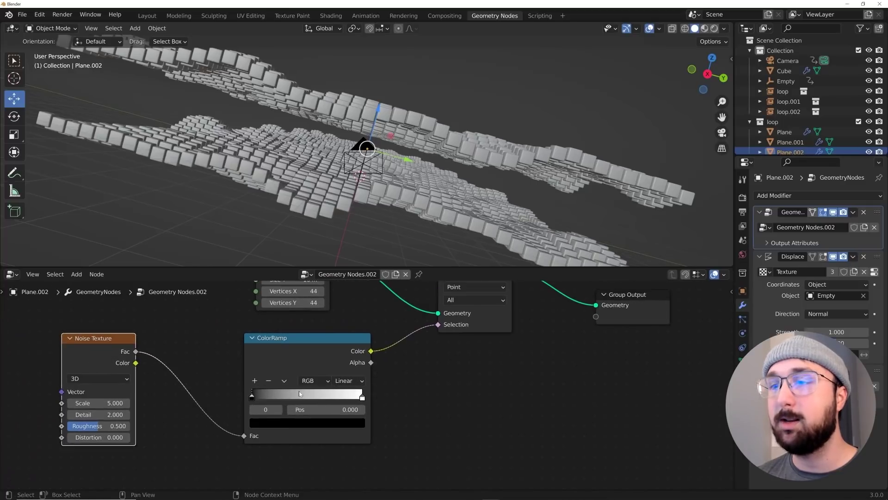
middle_click_drag(323, 366, 323, 381)
left_click_drag(252, 413, 304, 413)
middle_click_drag(402, 199, 528, 201)
middle_click_drag(419, 157, 324, 143)
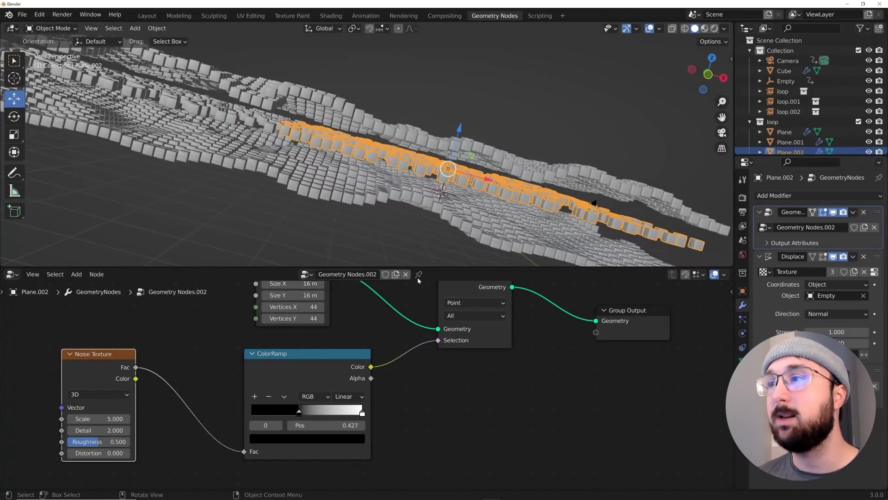
Set the Delete Geometry domain to Face and move the ColorRamp's black stop to position 0.276.
middle_click_drag(472, 314, 451, 337)
left_click(452, 300)
left_click(451, 327)
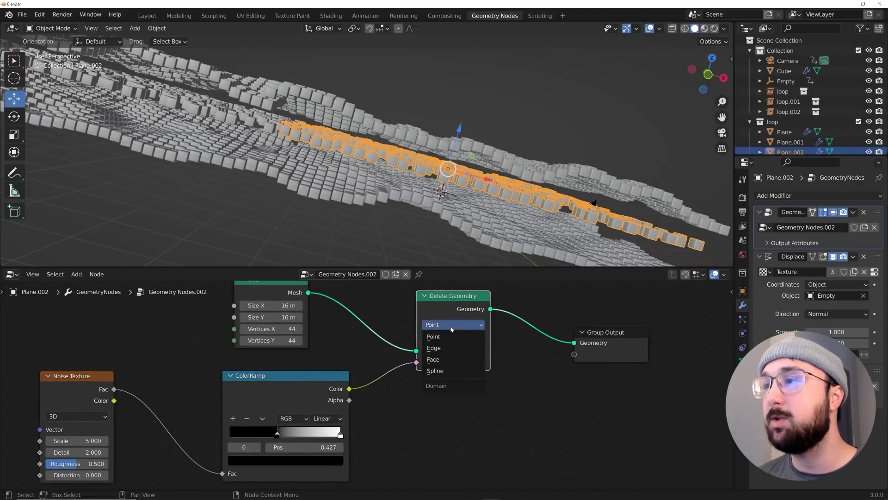
left_click(442, 359)
middle_click_drag(391, 258, 315, 240)
mouse_move(276, 435)
left_mouse_down()
mouse_move(300, 434)
mouse_move(260, 432)
left_mouse_up()
middle_click_drag(366, 222, 346, 209)
Play back the animation to frame 136 and check the scattered middle cubes through the camera in the Layout workspace.
key("space")
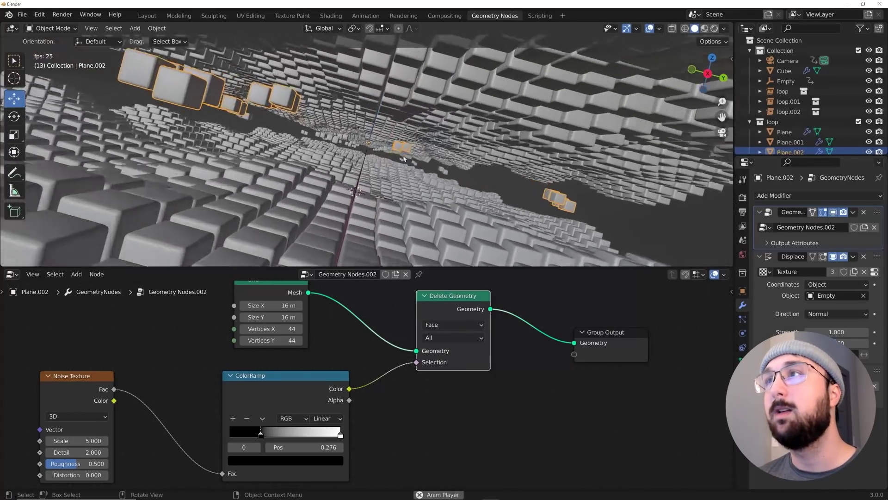
key("space")
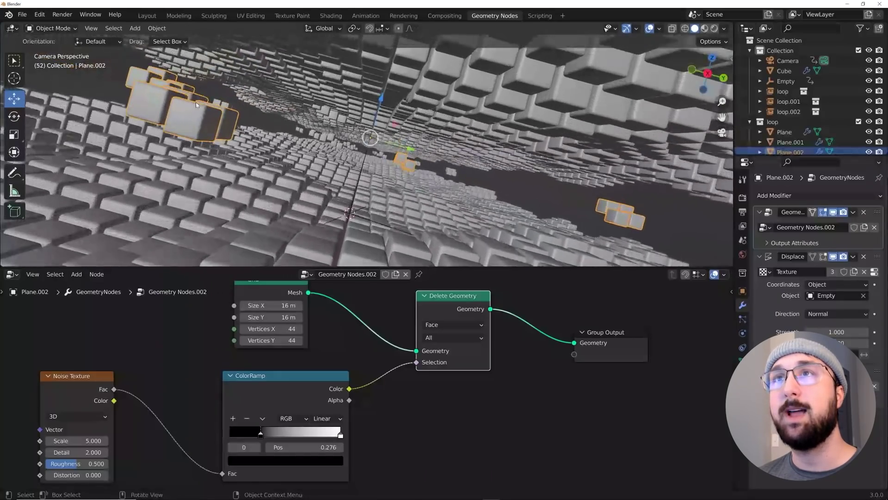
key("space")
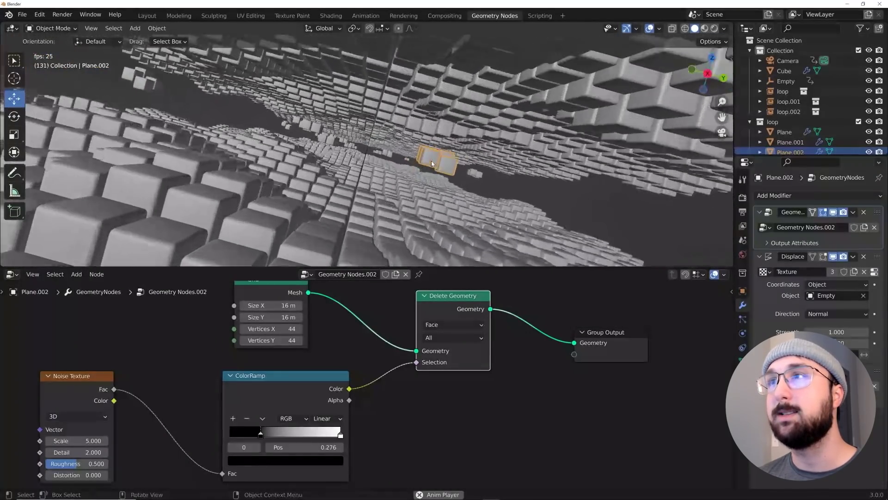
key("space")
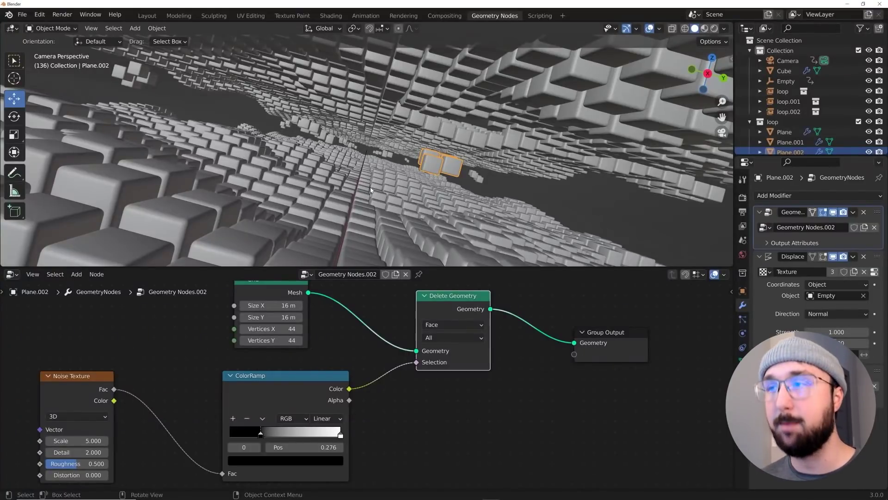
scroll(392, 168, "down", 3)
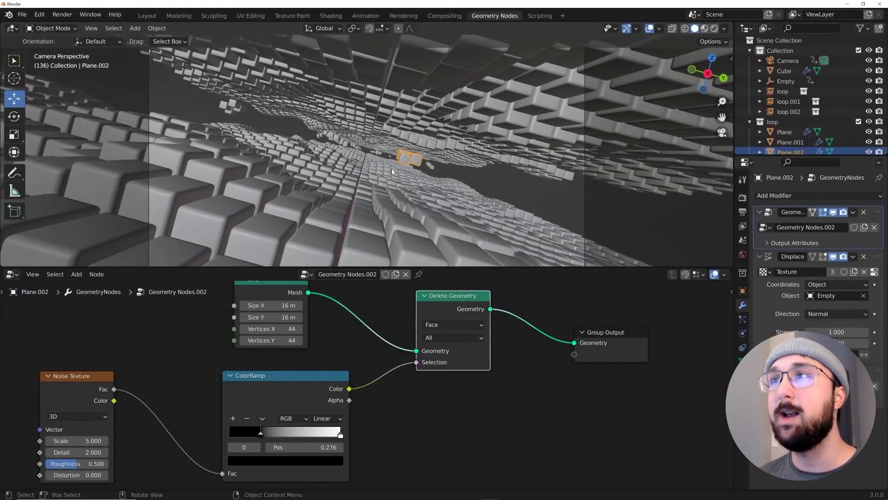
middle_click_drag(391, 169, 377, 161)
left_click(147, 15)
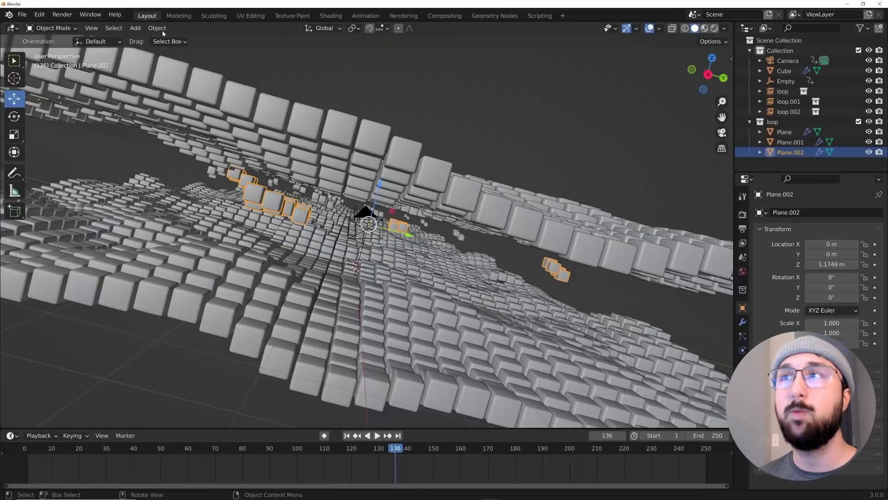
key("KP_0")
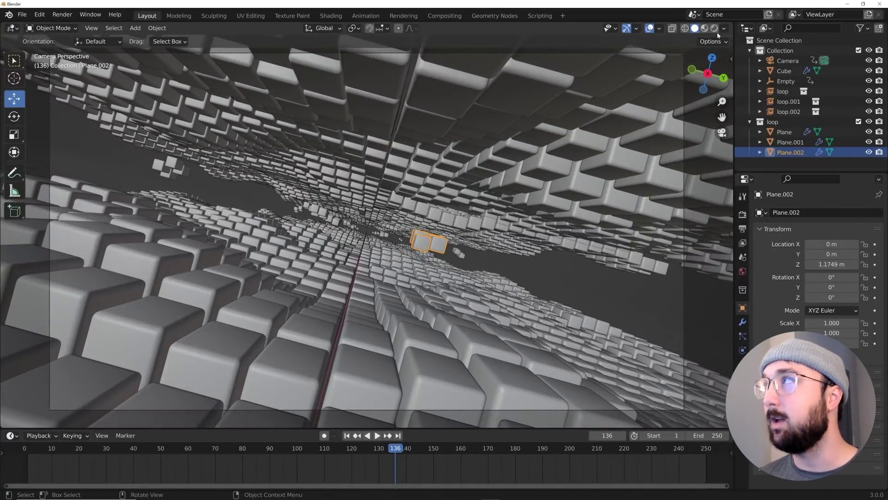
In the Shading workspace, give the Cube object a new material with Metallic set to 1.
left_click(331, 15)
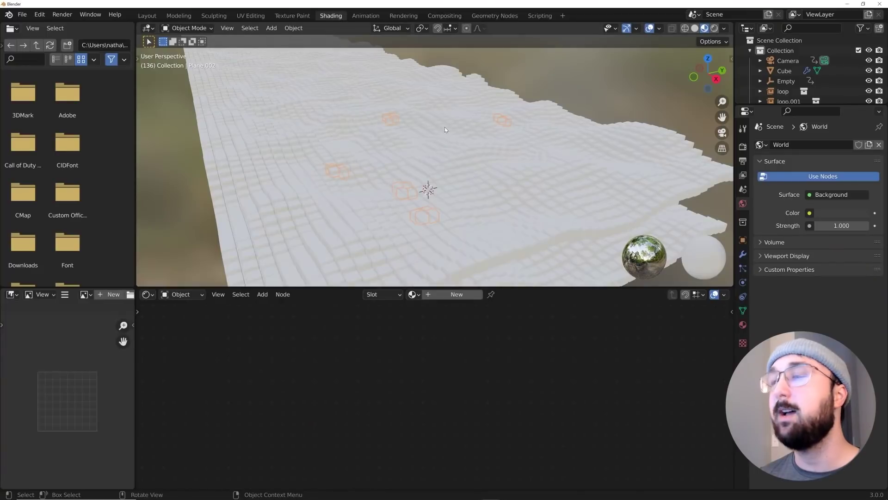
scroll(490, 154, "up", 3)
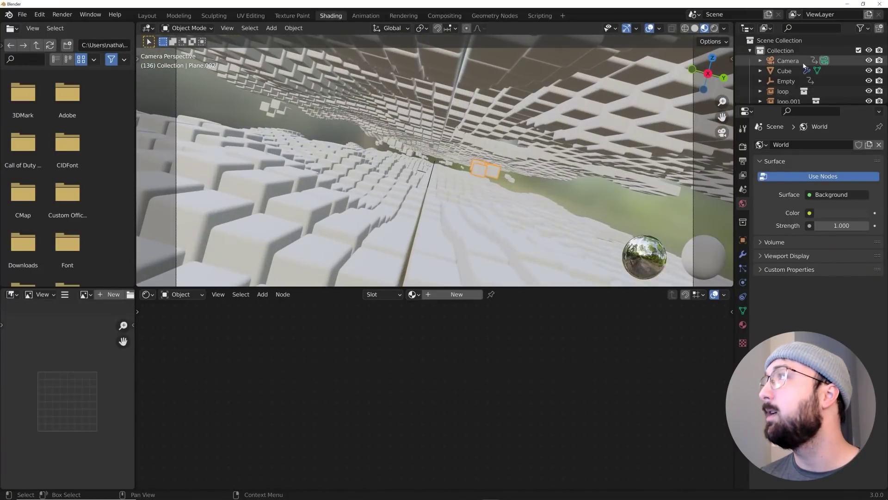
left_click(785, 71)
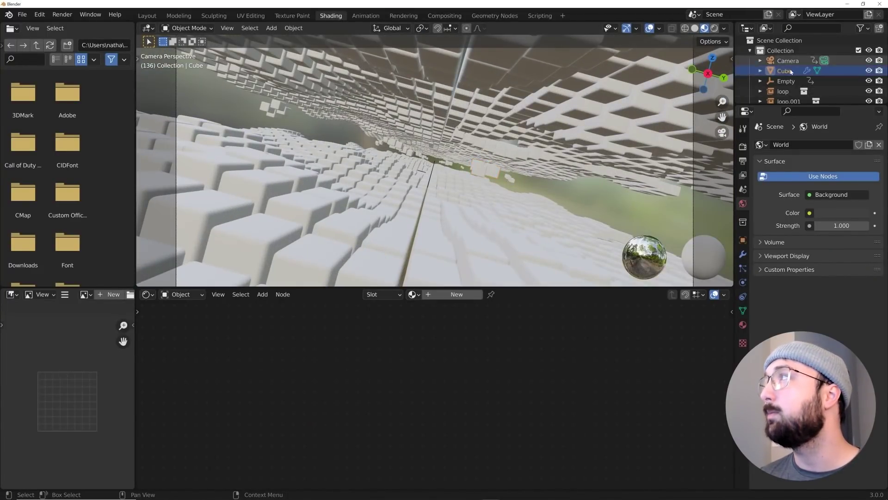
left_click(743, 325)
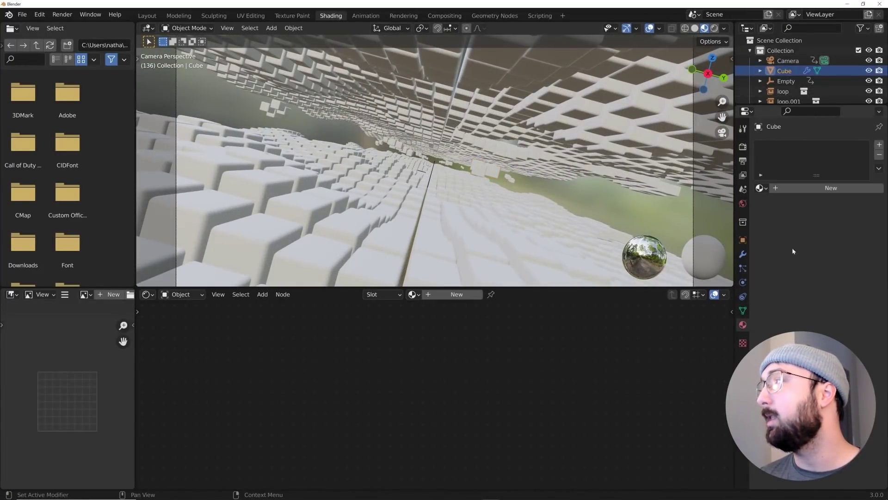
left_click(803, 189)
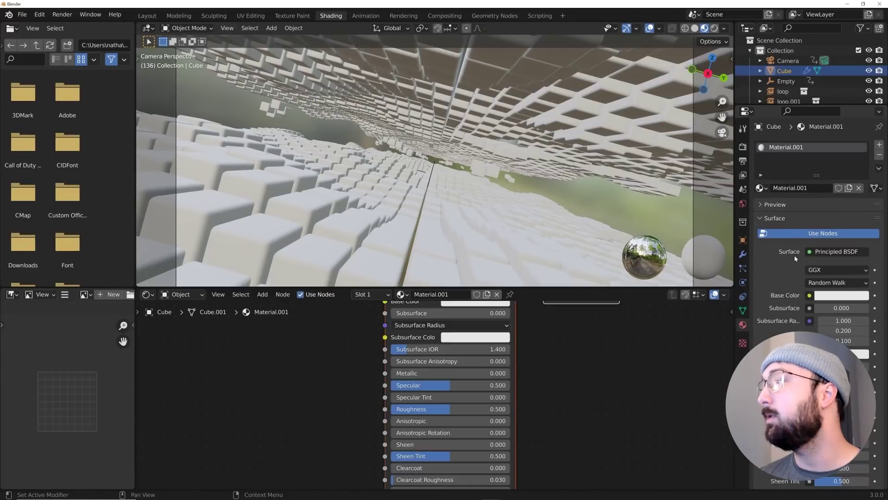
left_click_drag(823, 392, 877, 392)
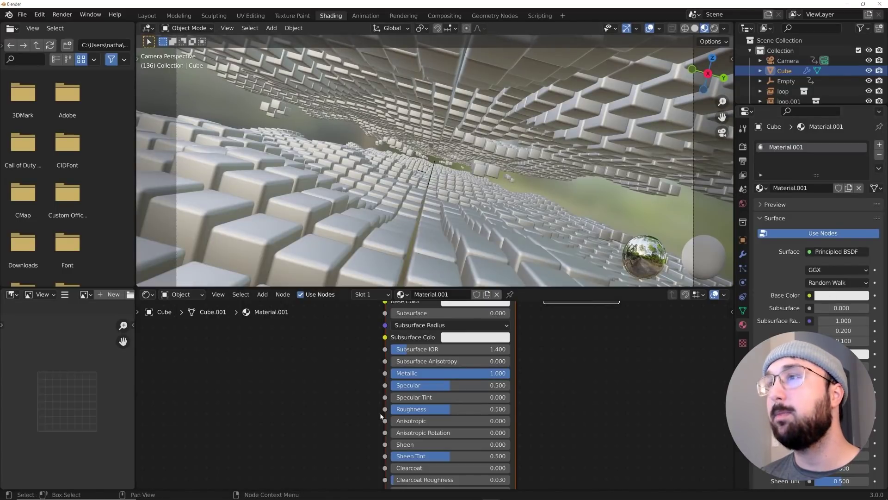
Extend the 3D viewport and shader editor over the file browser and image editor areas, keeping the Cube selected.
scroll(142, 331, "down", 1)
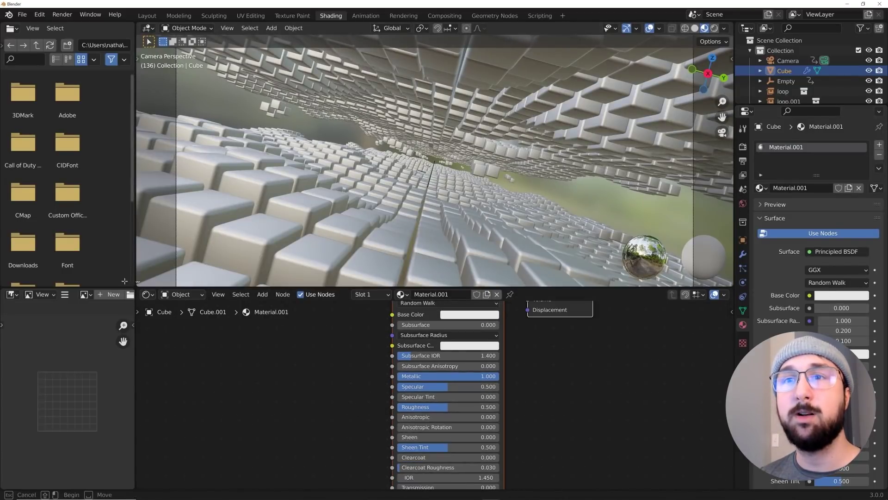
left_click(139, 282)
left_click_drag(138, 284, 116, 278)
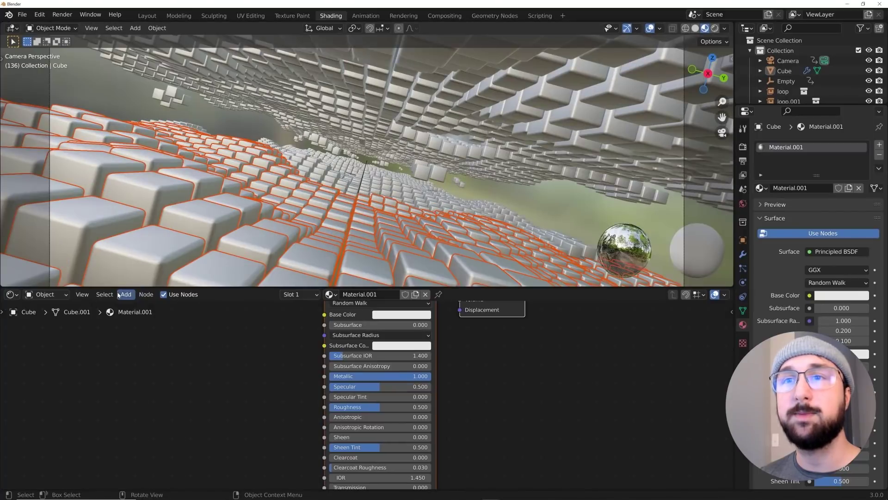
left_click(789, 72)
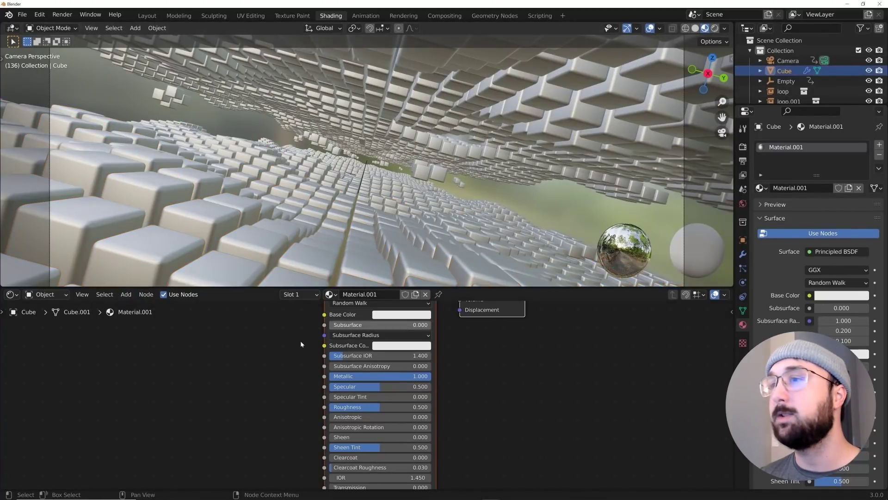
Add a Noise Texture node to the Cube's material, placed before the Principled BSDF.
middle_click_drag(300, 340, 342, 360)
scroll(342, 359, "down", 4)
key("shift+a")
left_click(341, 348)
type("noi")
key("Down")
key("Down")
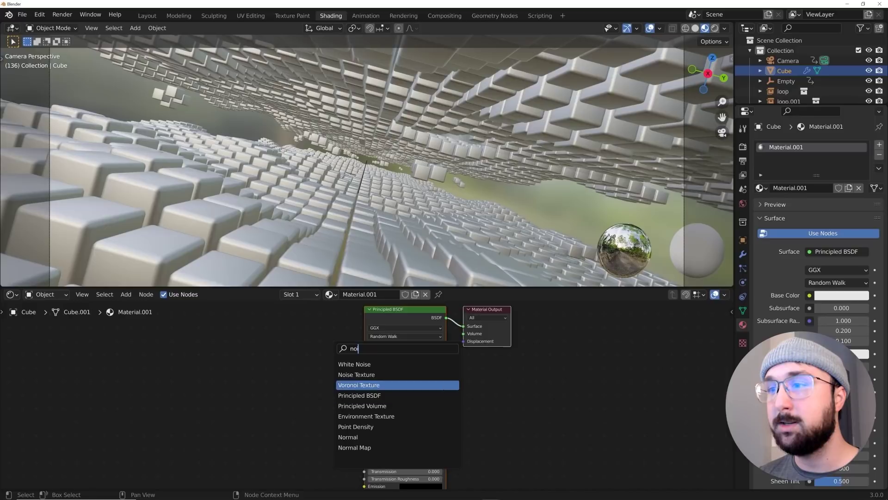
left_click(372, 374)
left_click(199, 380)
Add a ColorRamp fed by the Noise Texture's Fac and connect its Color to the Principled BSDF's Roughness.
key("shift+a")
left_click(299, 364)
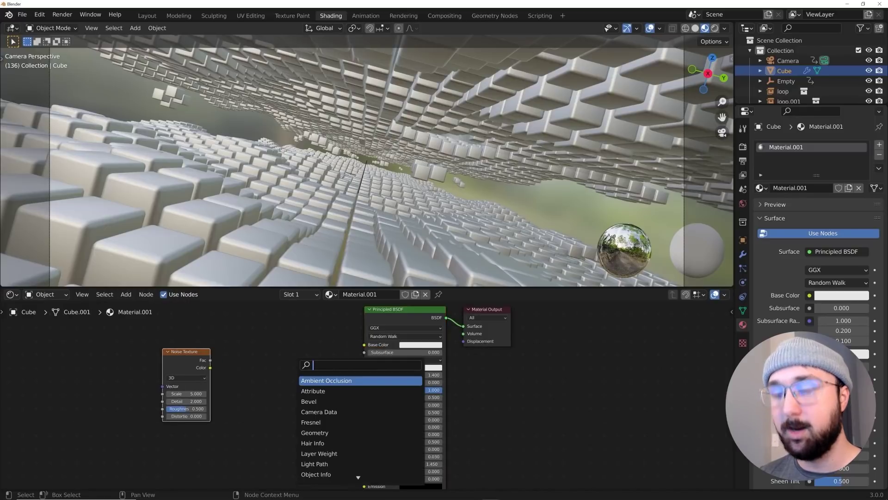
type("co")
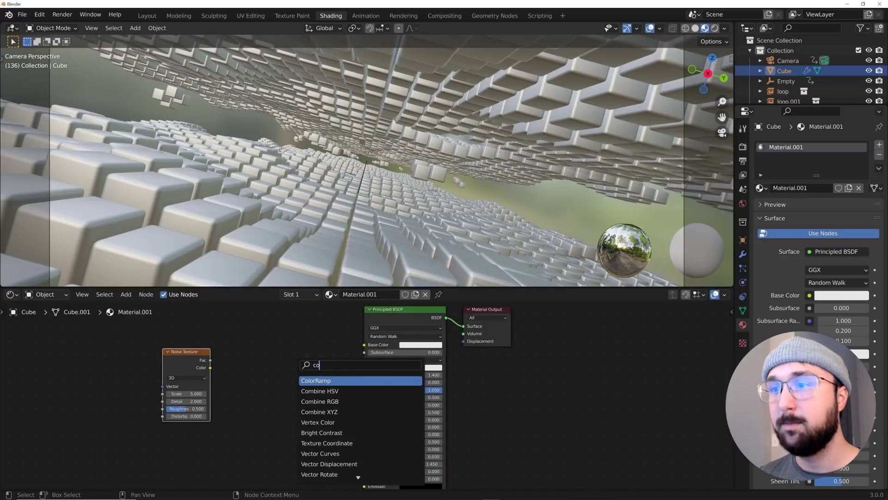
key("Return")
left_click(303, 370)
left_click_drag(211, 360, 223, 375)
left_click_drag(263, 425, 264, 424)
left_click_drag(300, 369, 365, 412)
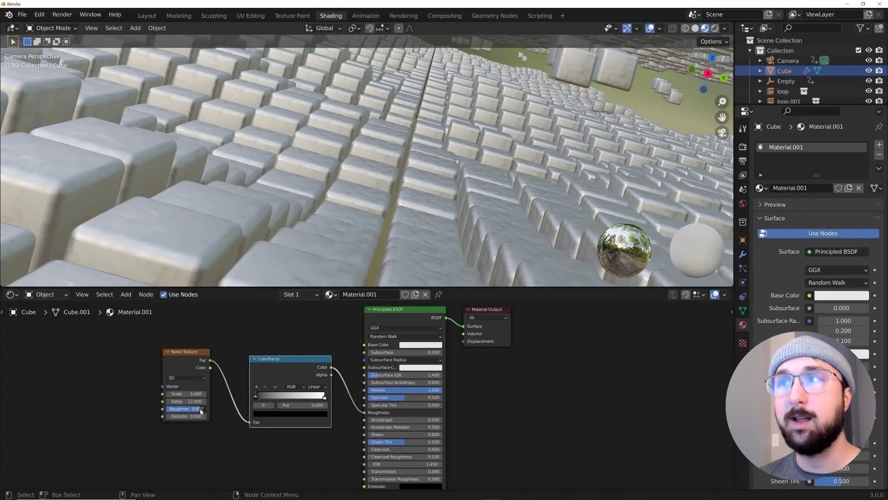
Move the material ColorRamp's black stop to position 0.360 and lighten its colour to dark grey.
left_click_drag(258, 398, 277, 397)
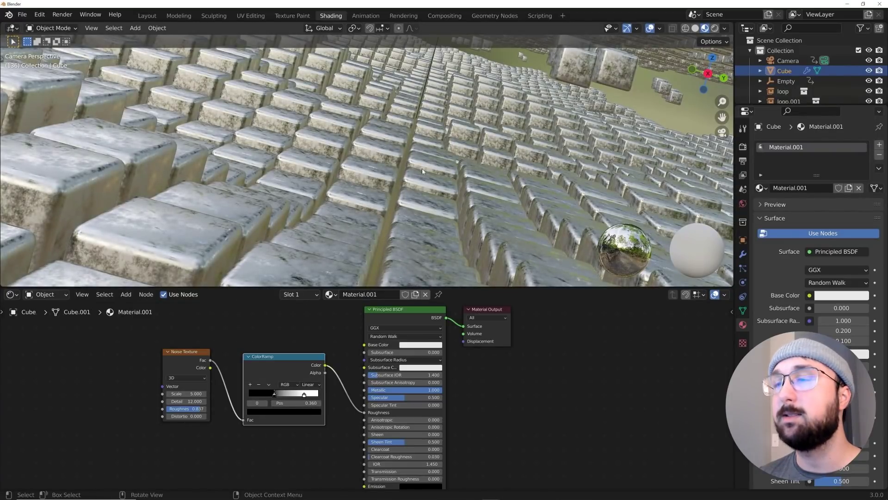
left_click(277, 411)
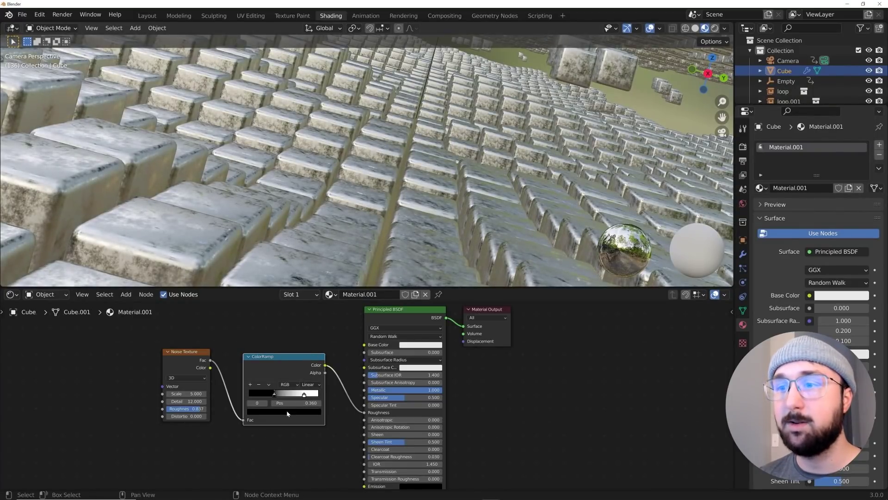
left_click(287, 412)
left_click_drag(306, 365, 305, 353)
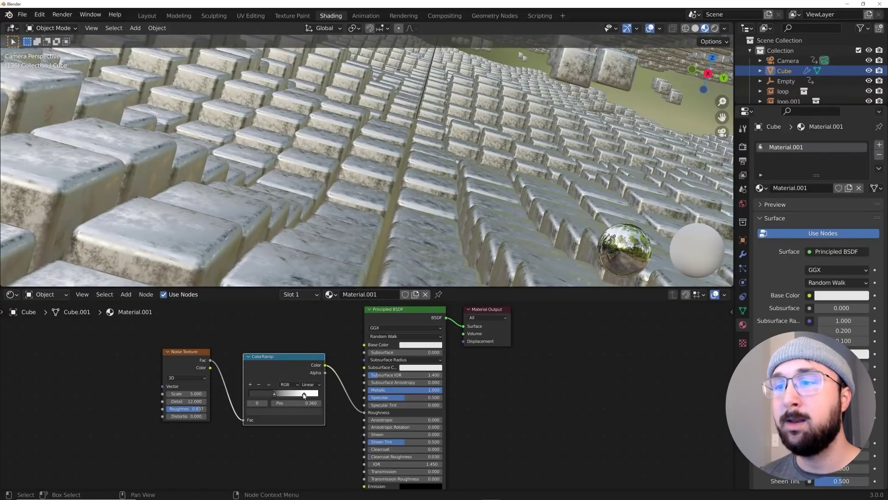
Darken the white stop of the material's ColorRamp to light grey.
left_click(304, 395)
left_click(310, 412)
left_click_drag(305, 319, 305, 321)
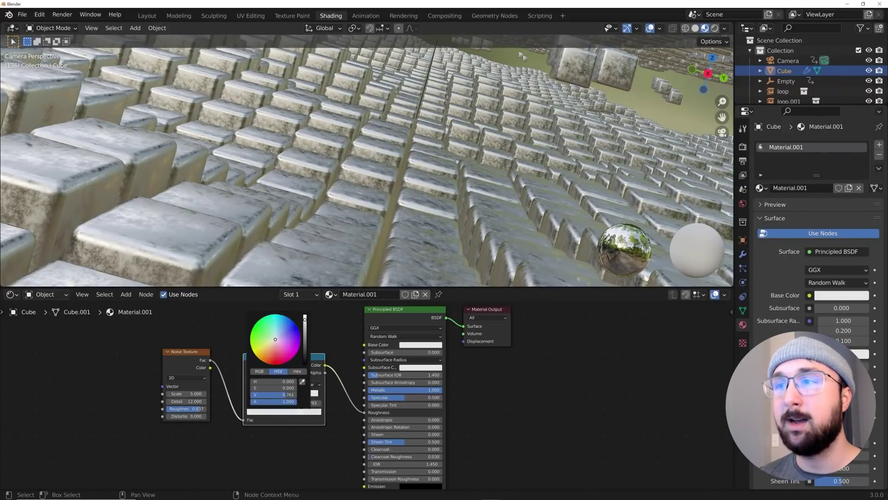
scroll(379, 188, "down", 6)
middle_click_drag(369, 152, 363, 166, "shift")
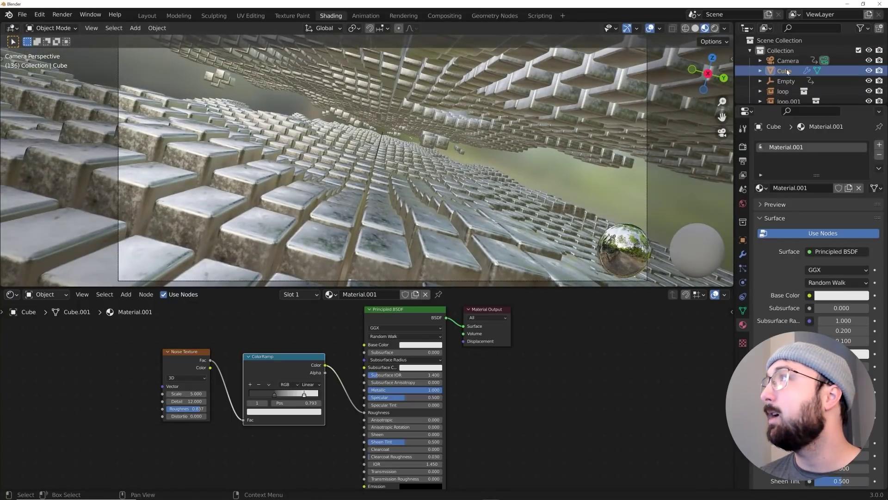
Duplicate the original Cube, place the copy beside it, and return to the camera view.
middle_click_drag(408, 169, 428, 144)
scroll(395, 154, "down", 10)
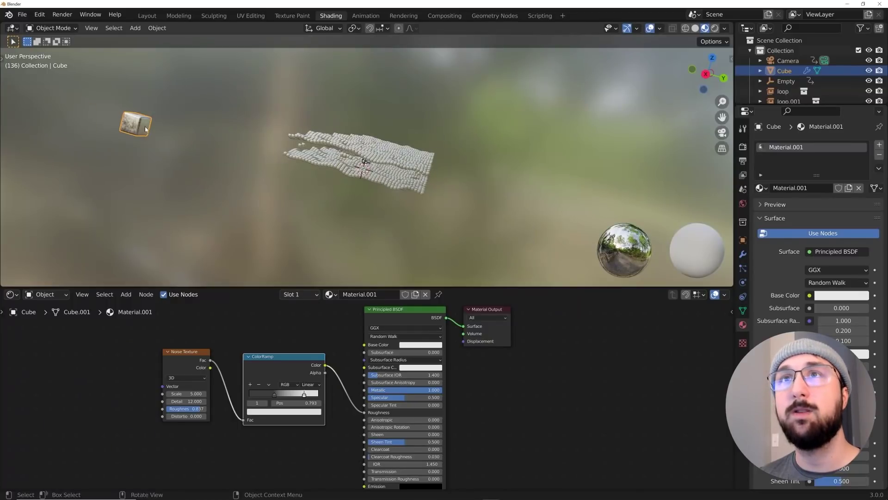
left_click(153, 125)
left_click(150, 123)
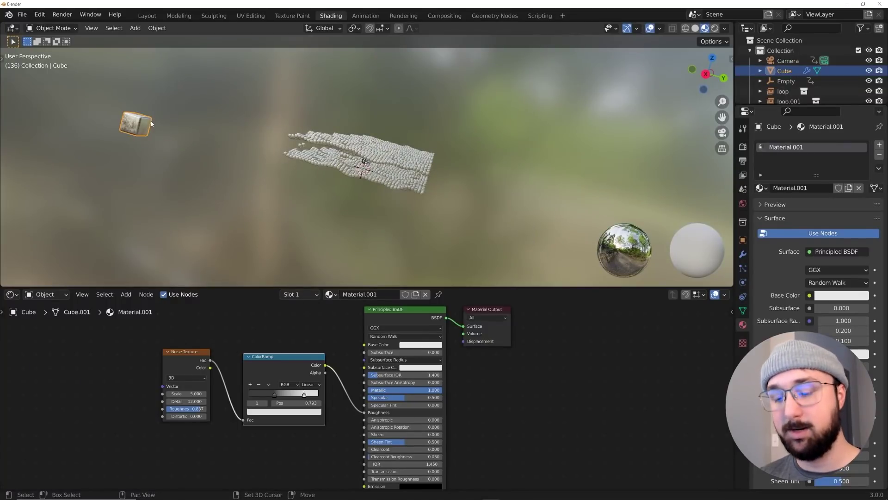
key("shift+d")
left_click(190, 138)
key("KP_0")
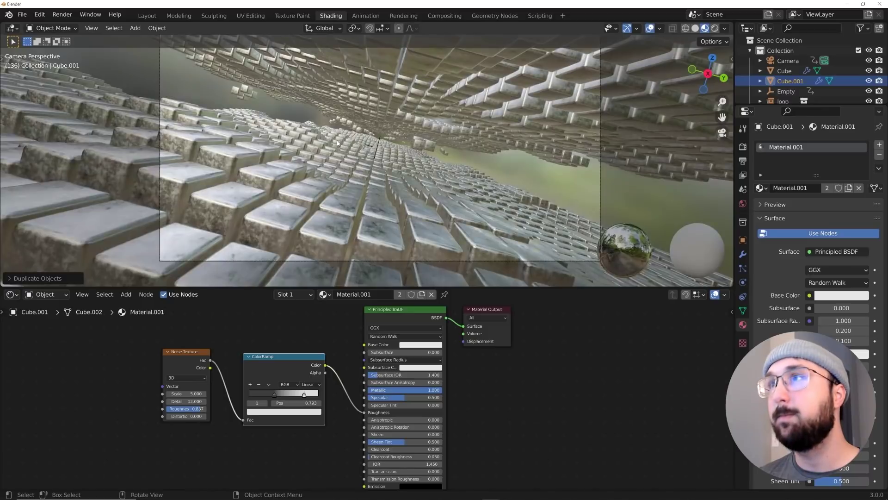
In the middle cube layer's Geometry Nodes.003 tree, set the Object Info node's object to Cube.001.
scroll(434, 165, "up", 4)
middle_click_drag(490, 122, 484, 135, "shift")
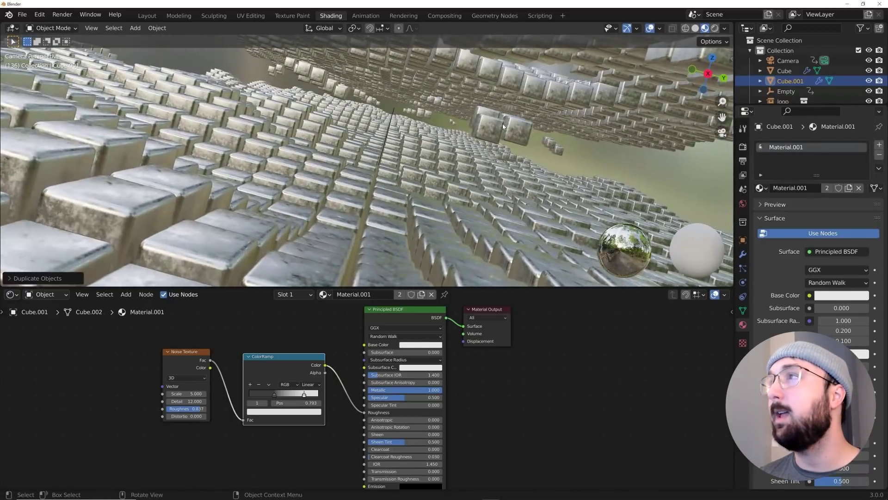
left_click(486, 135)
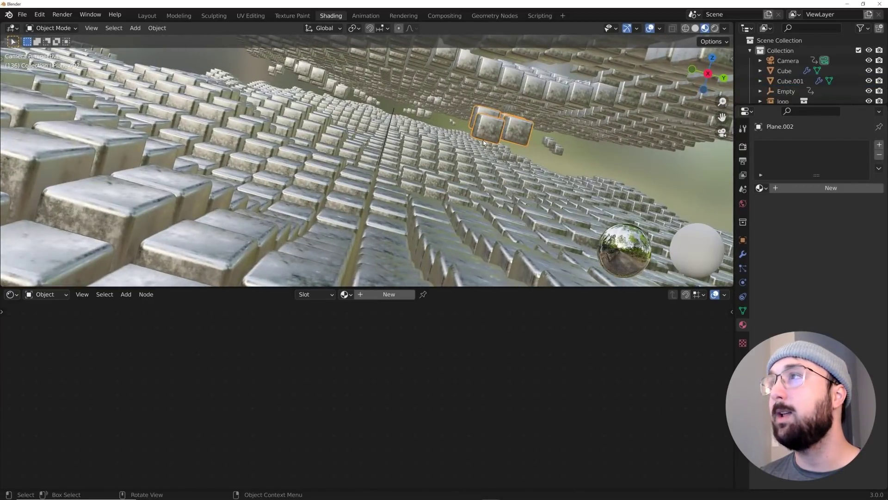
left_click(488, 16)
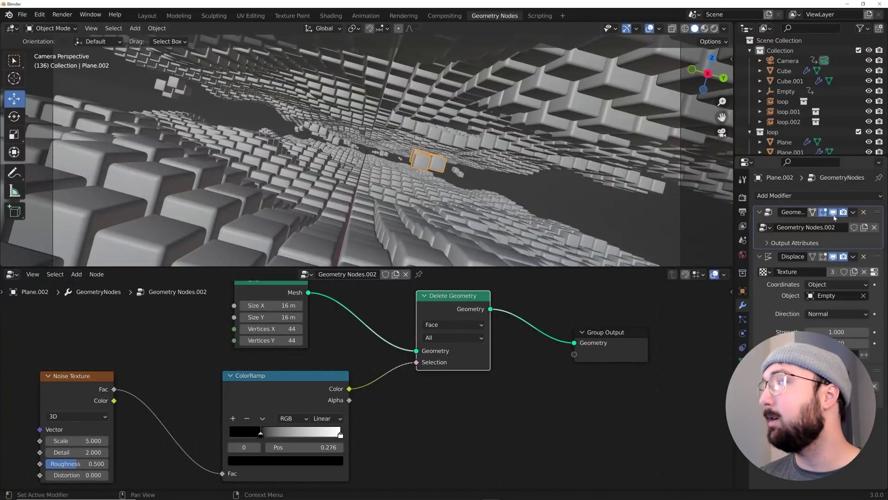
scroll(435, 174, "up", 4)
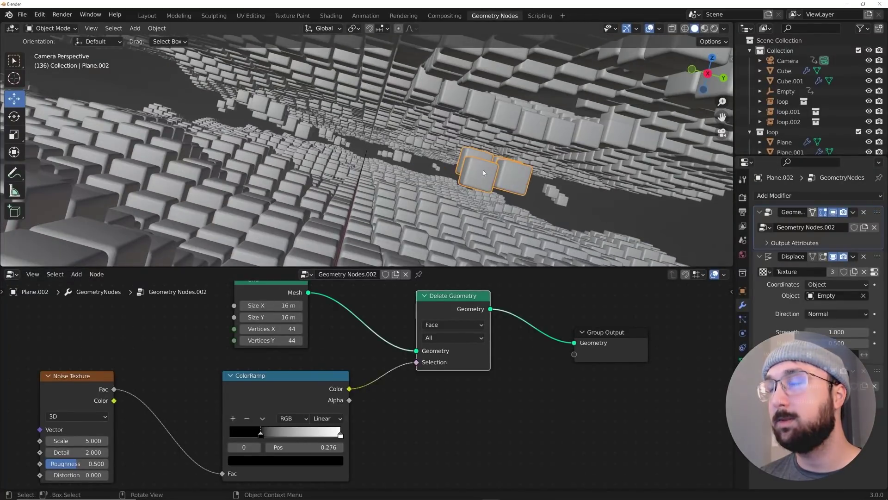
scroll(228, 390, "down", 4)
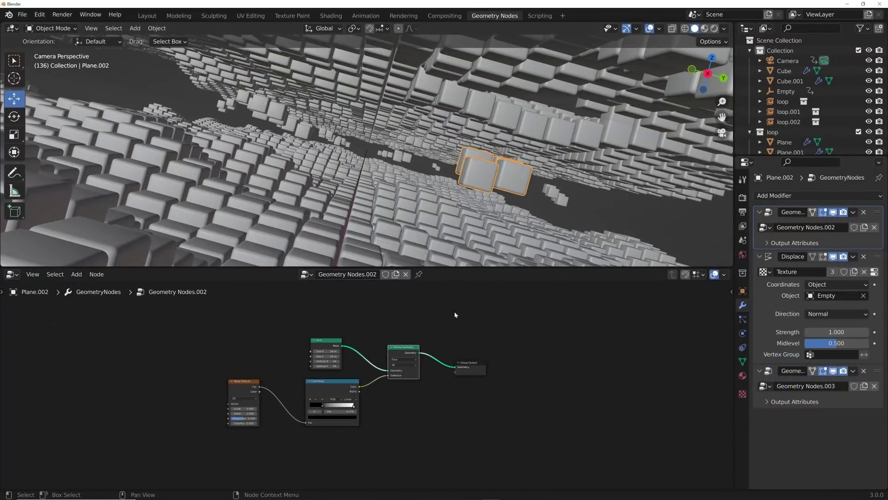
left_click(876, 374)
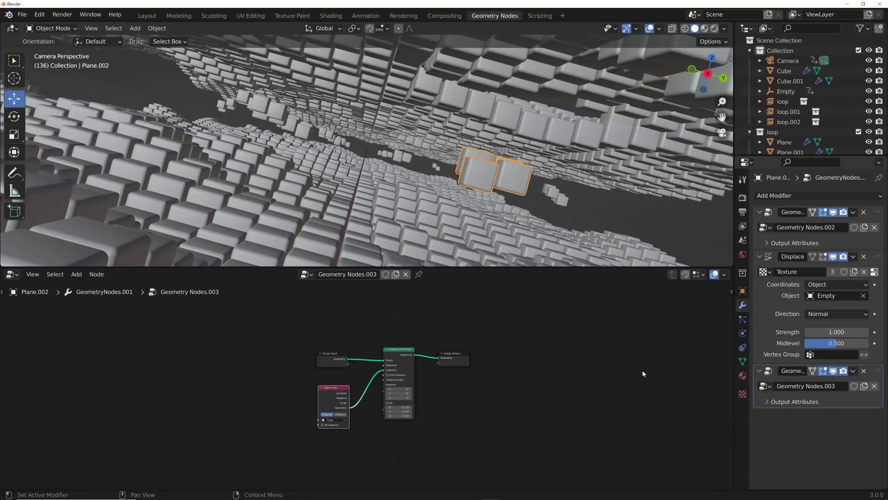
scroll(370, 393, "up", 5)
left_click(384, 402)
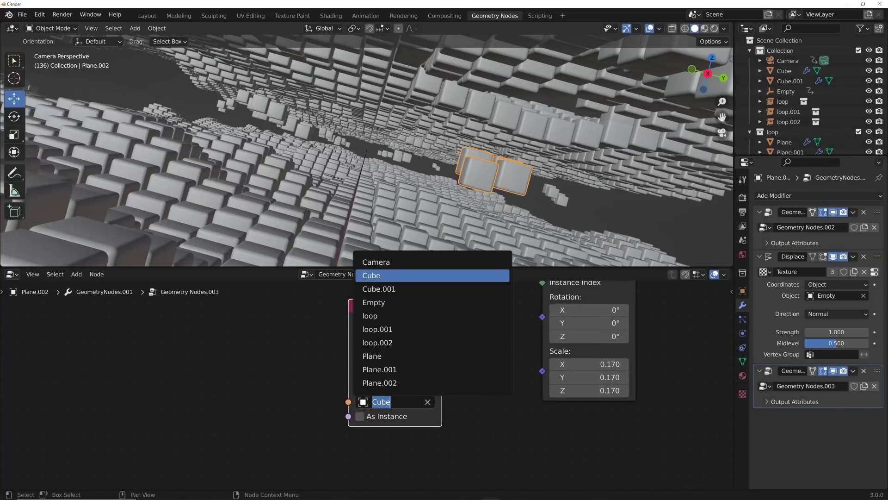
left_click(381, 288)
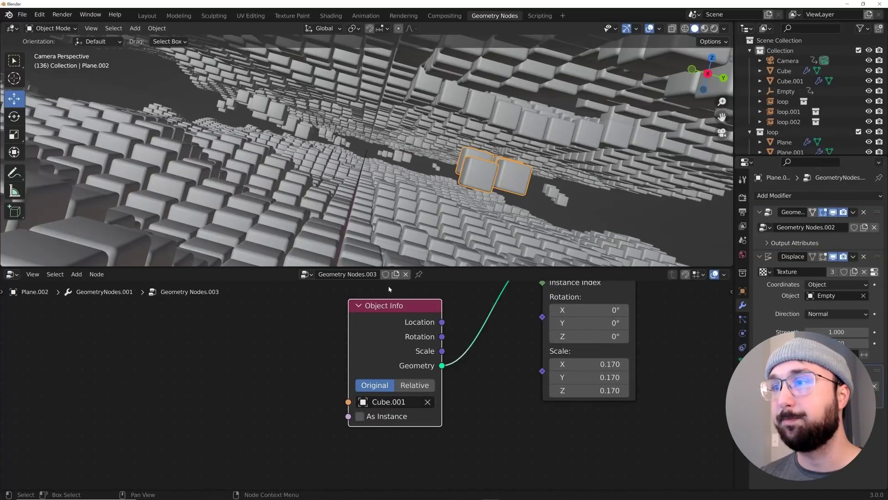
Remove the shared Material.001 slot from Cube.001 in the Shading workspace.
left_click(331, 15)
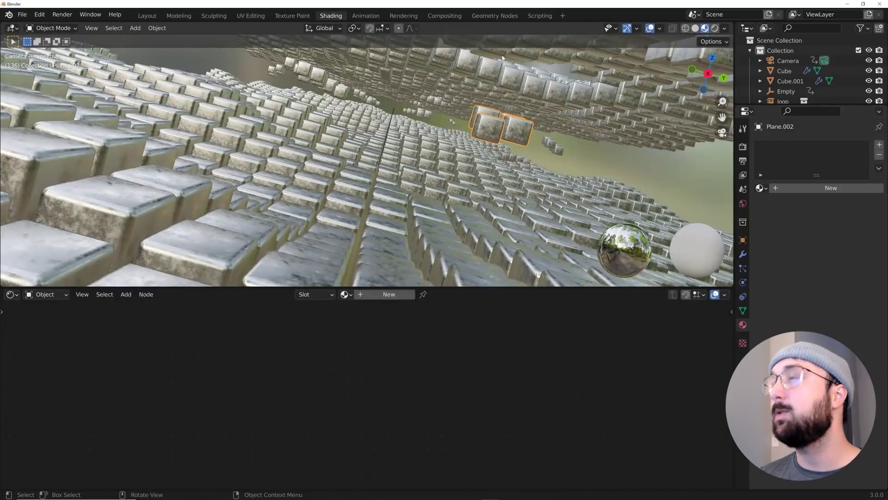
left_click(791, 81)
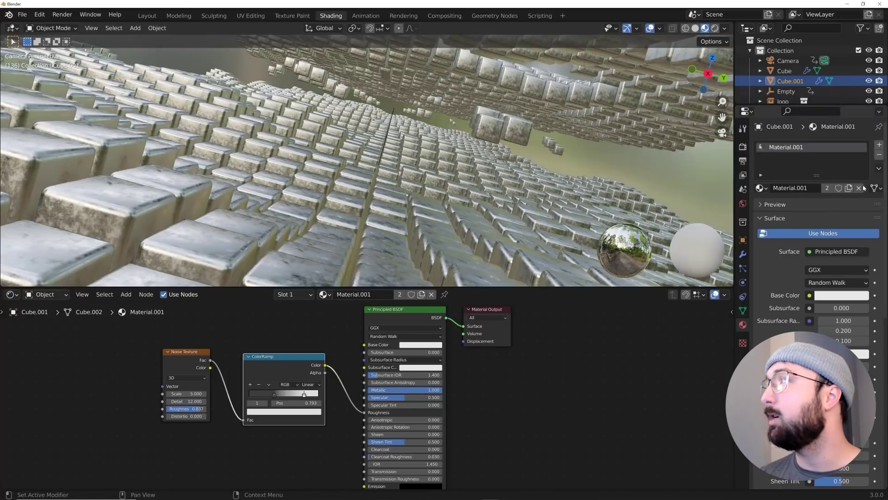
left_click(878, 156)
middle_click_drag(528, 141, 519, 170, "shift")
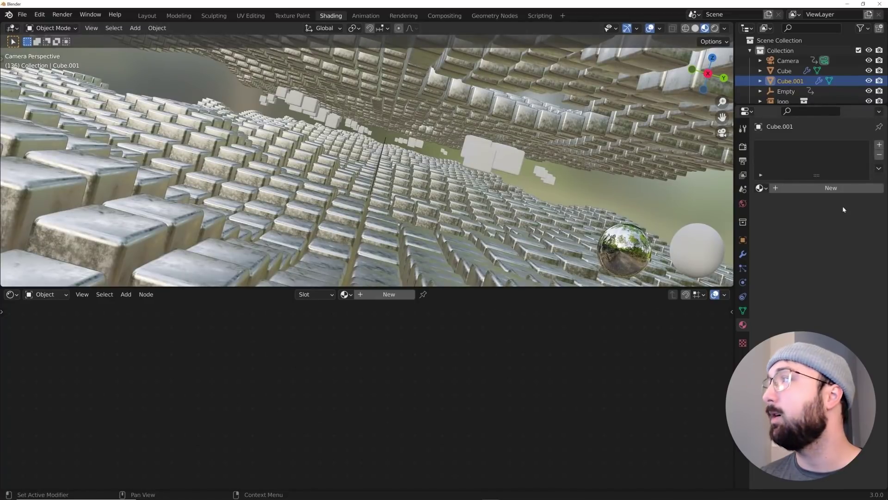
Give Cube.001 a new material with an Emission surface, coloured light blue with a strength of 16.9.
left_click(831, 188)
left_click(826, 251)
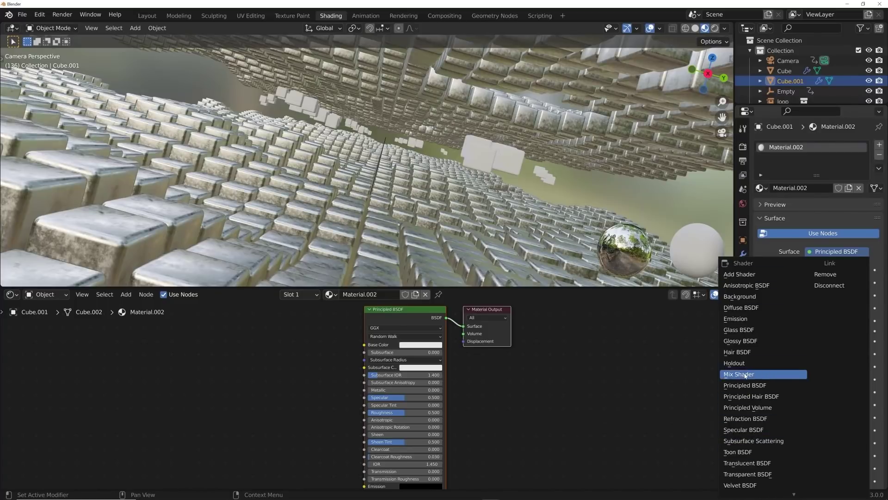
left_click(736, 319)
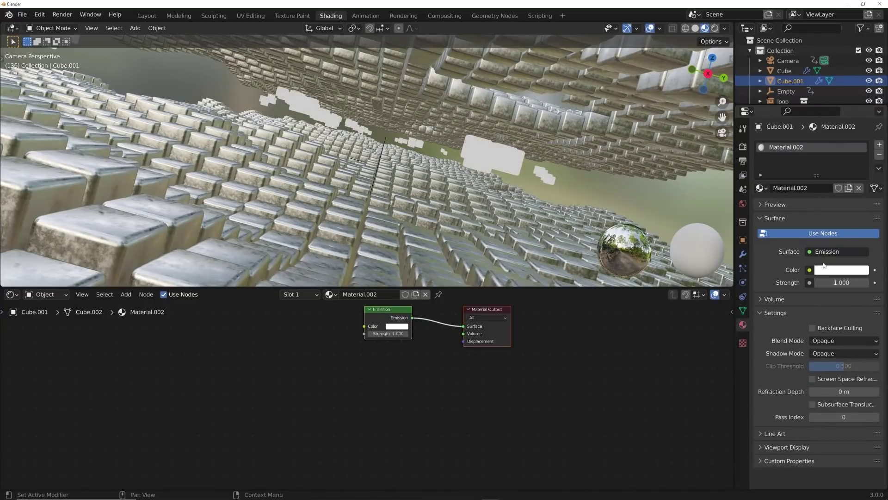
left_click(840, 270)
left_click_drag(823, 164, 824, 149)
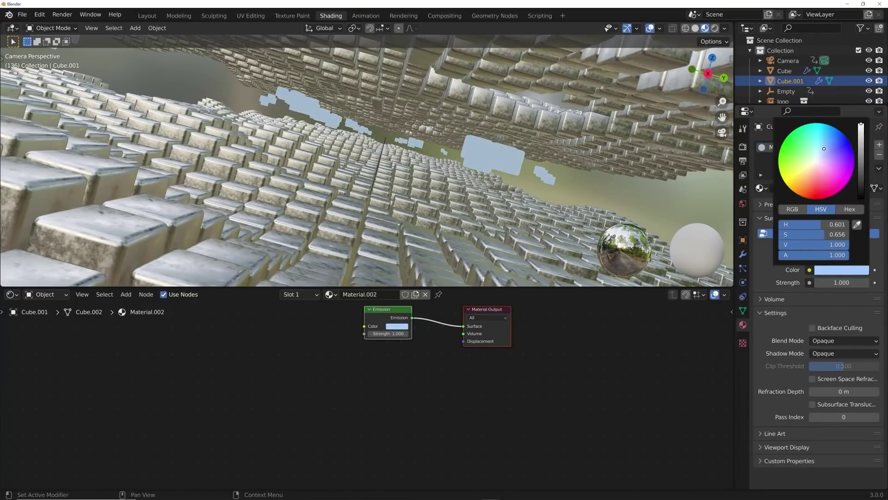
left_click_drag(837, 283, 886, 283)
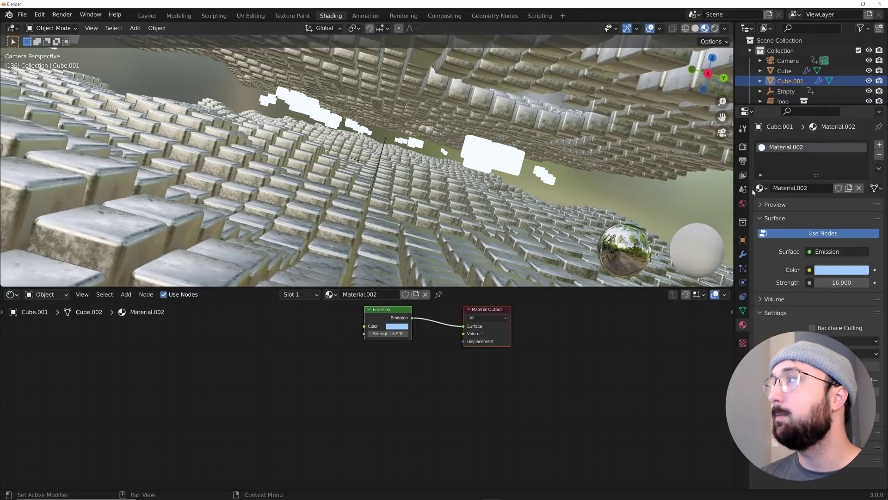
Enable Ambient Occlusion, Bloom, Screen Space Reflections and Motion Blur in the Eevee render settings.
left_click(743, 146)
left_click(768, 216)
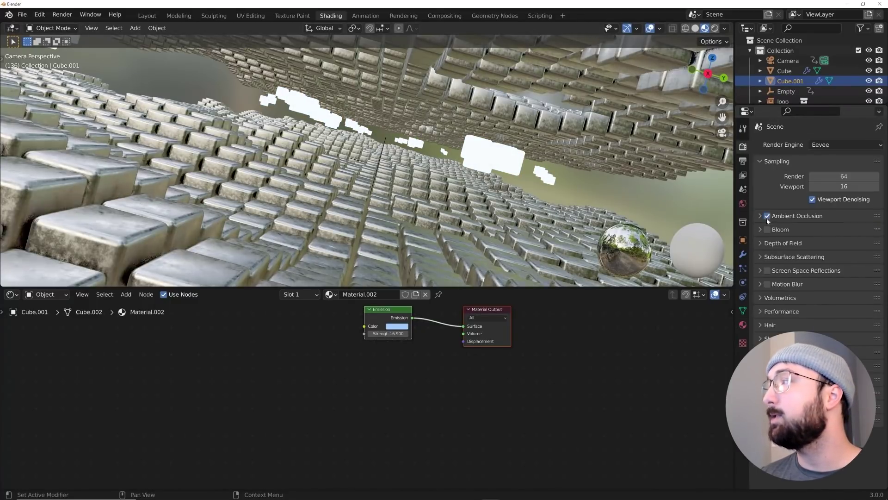
left_click(767, 229)
left_click(767, 270)
left_click(767, 284)
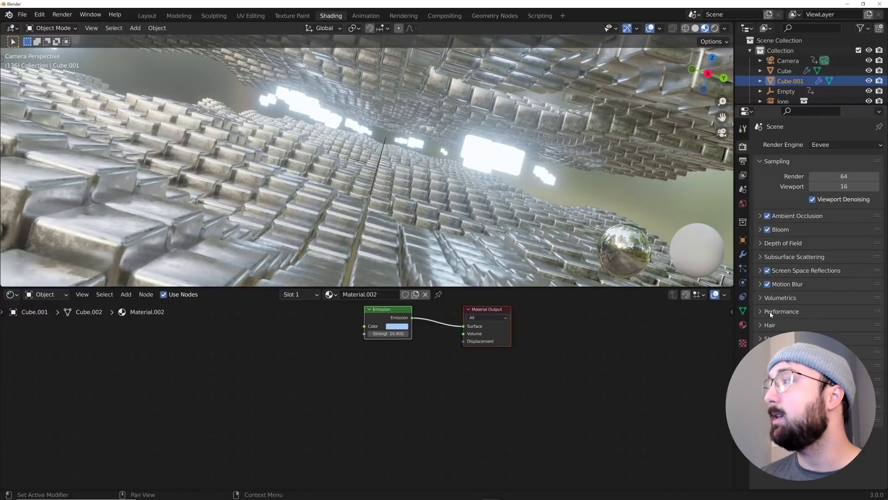
Turn off Half Res Trace for Screen Space Reflections and set Trace Precision to 1.000.
left_click(761, 270)
left_click(808, 296)
left_click_drag(823, 310, 867, 308)
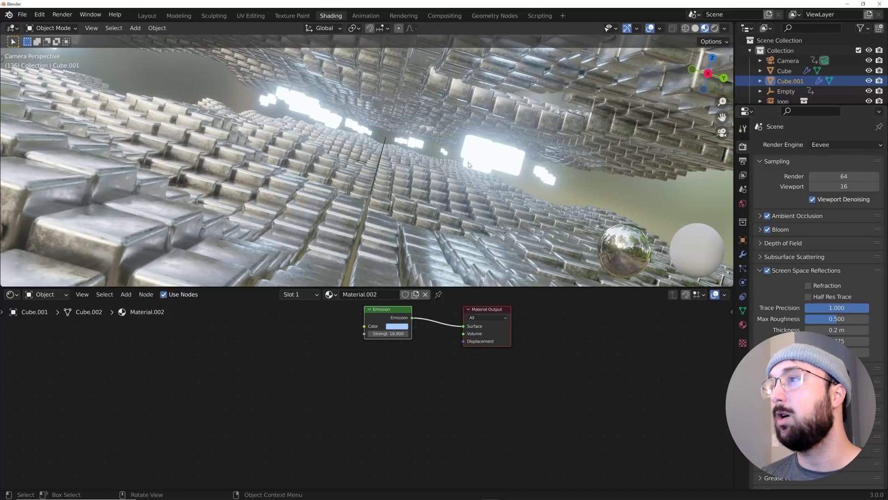
Show the Layout workspace's viewport in rendered shading and play the animation to check the glowing cubes.
left_click(147, 15)
left_click(715, 28)
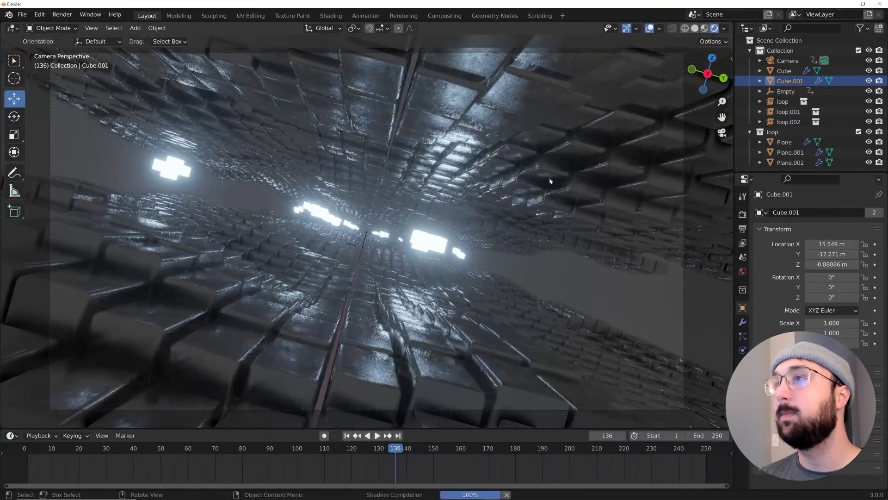
key("space")
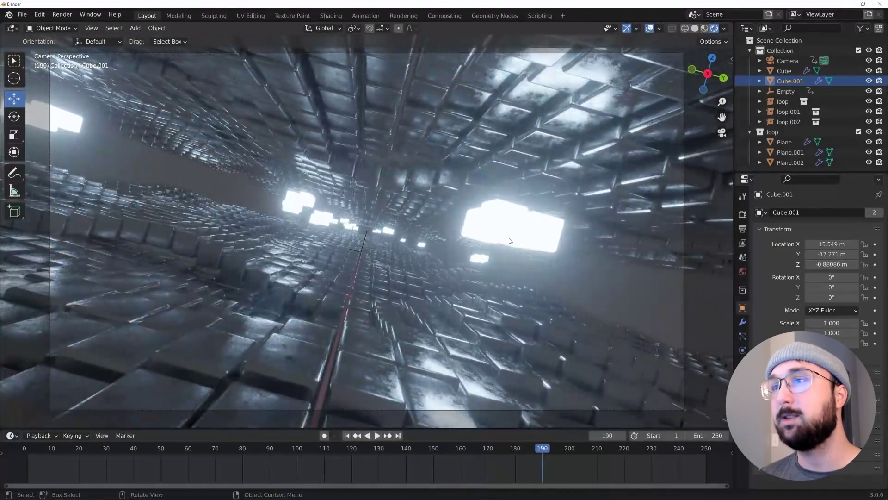
key("space")
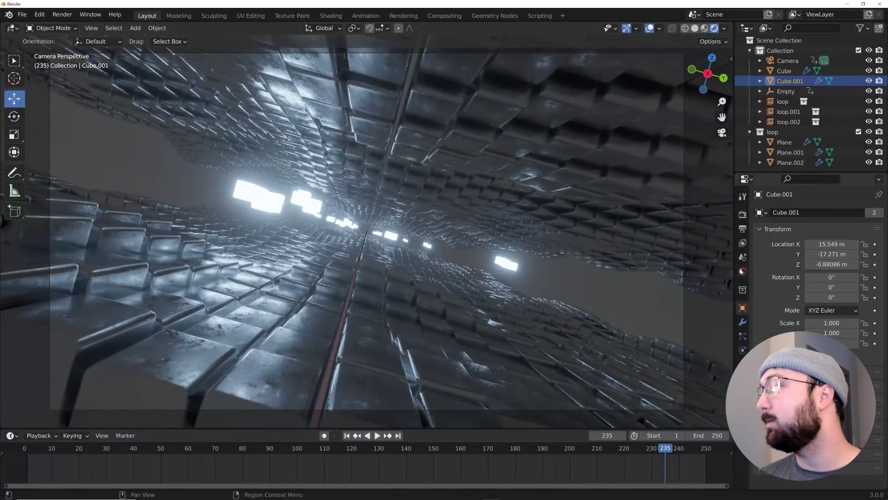
Set the World background colour to black.
left_click(743, 272)
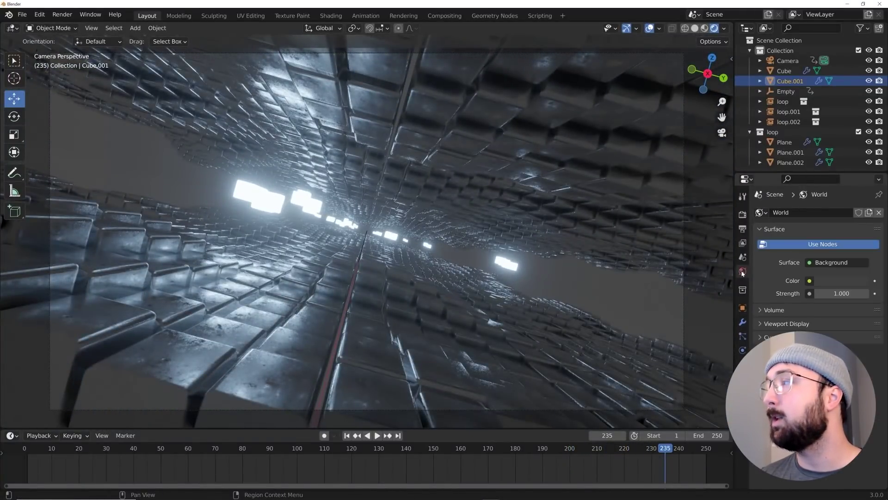
left_click(846, 281)
left_click_drag(862, 193, 864, 211)
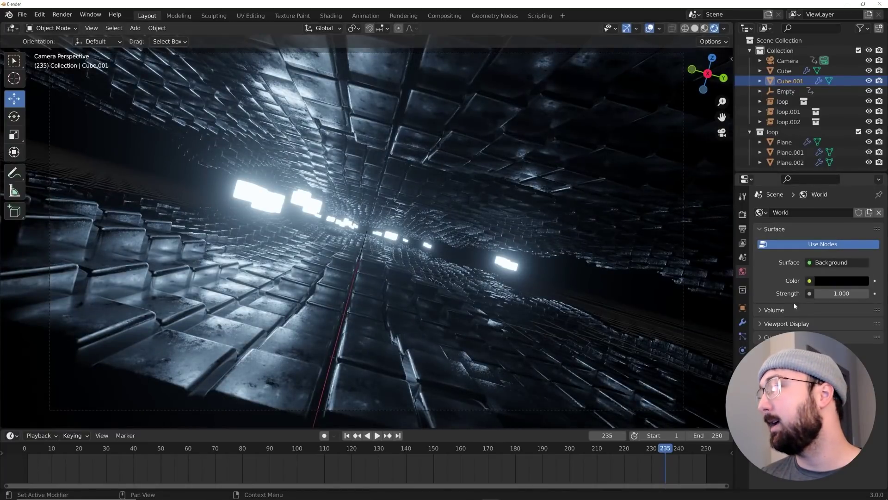
Assign a Principled Volume shader to the World volume with a density of 0.2.
left_click(772, 309)
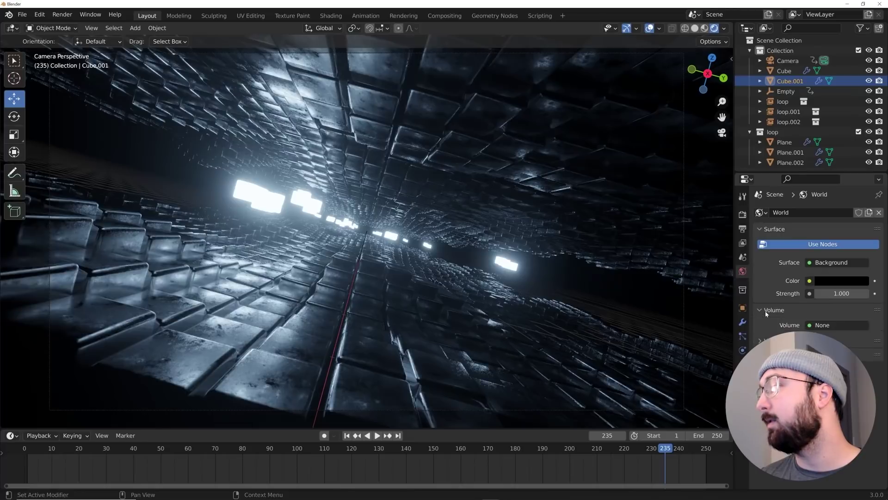
left_click(821, 325)
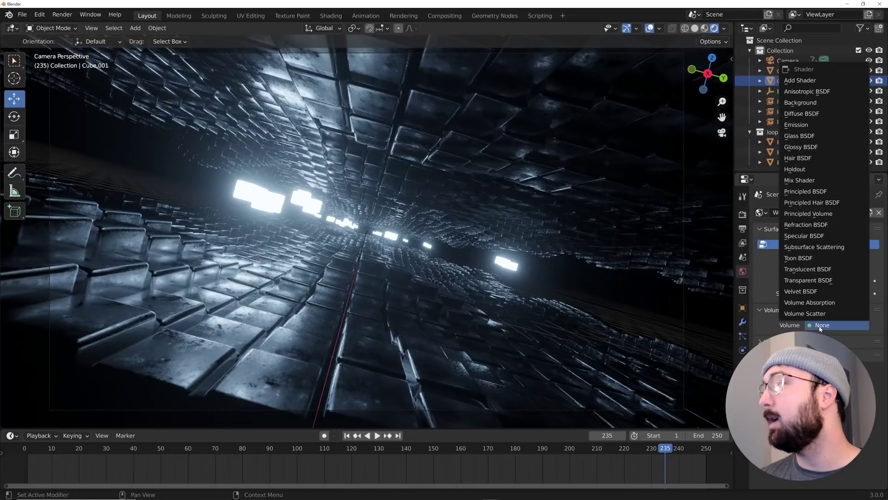
left_click(808, 213)
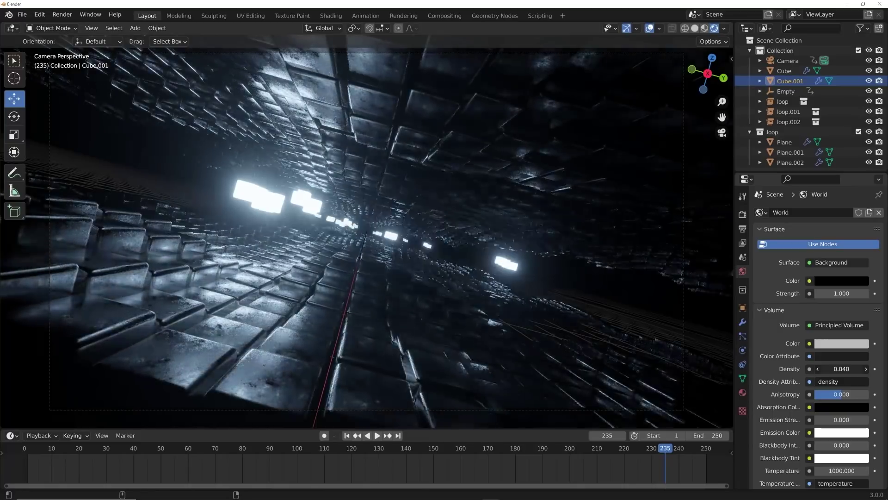
left_click_drag(841, 369, 849, 368)
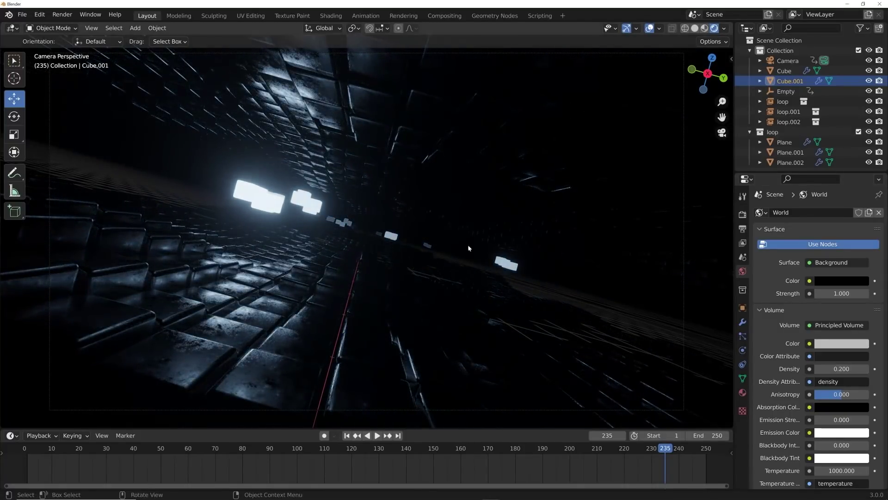
Return to the first frame, add a point light and move it to the tunnel's far side near the small glowing cubes.
key("shift+a")
mouse_move(454, 238)
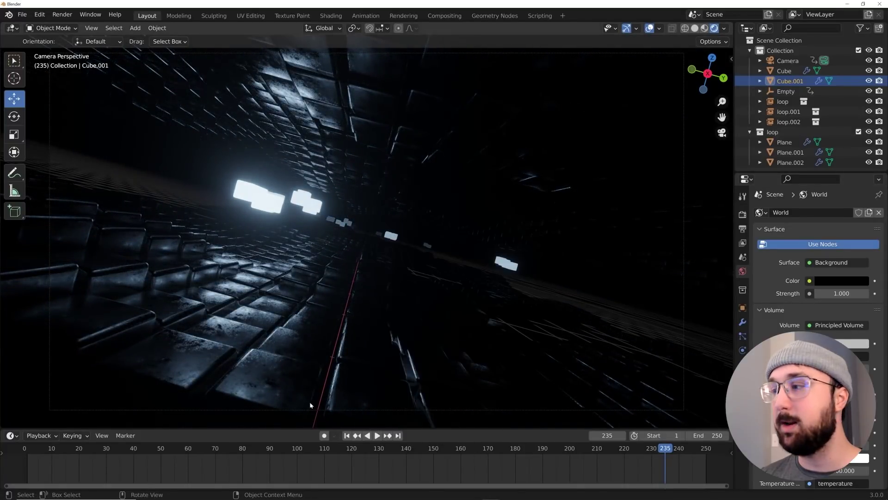
left_click(347, 437)
left_click(346, 435)
key("shift+a")
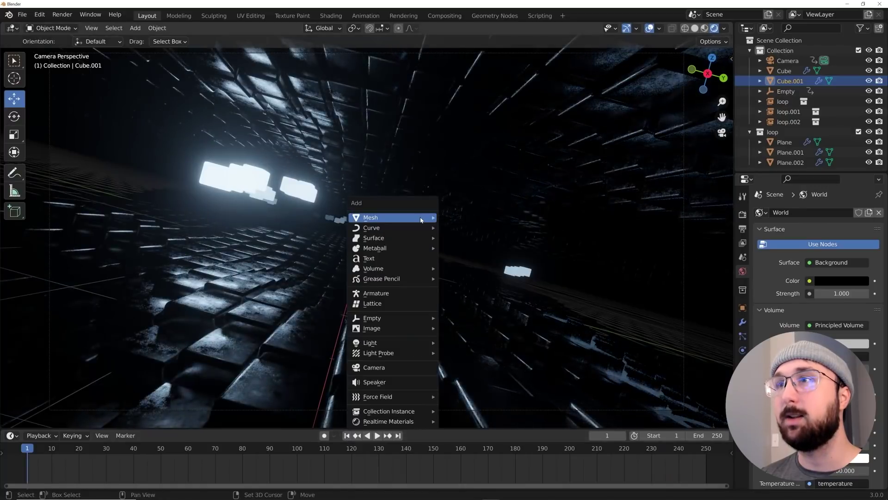
mouse_move(372, 343)
left_click(462, 343)
key("g")
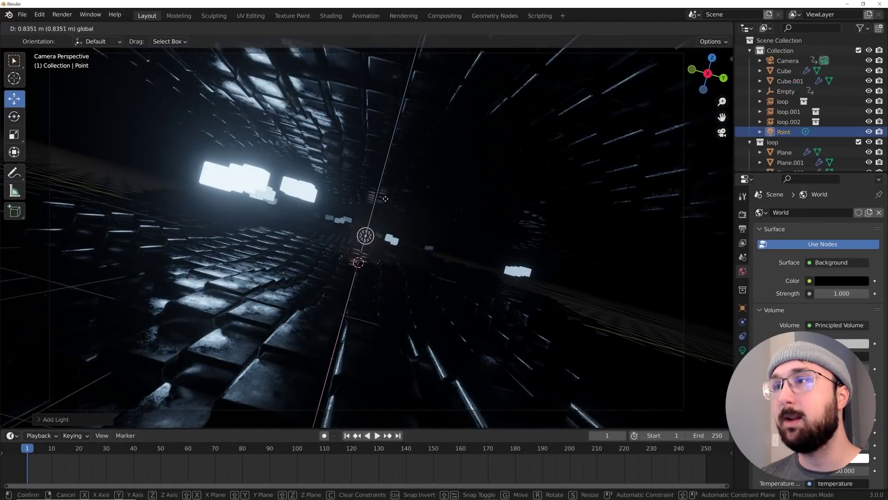
left_click(411, 244)
left_click_drag(412, 244, 582, 273)
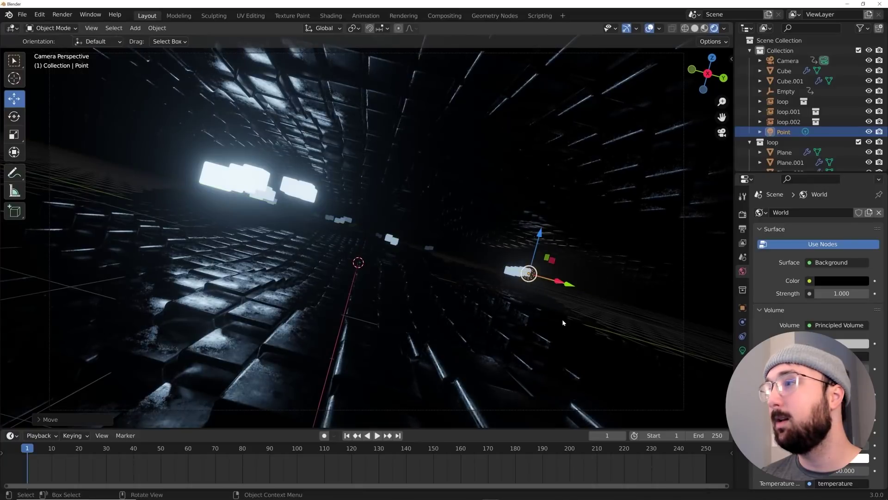
Set the new point light's colour to cyan and its power to 1000 W.
left_click(743, 350)
left_click(842, 271)
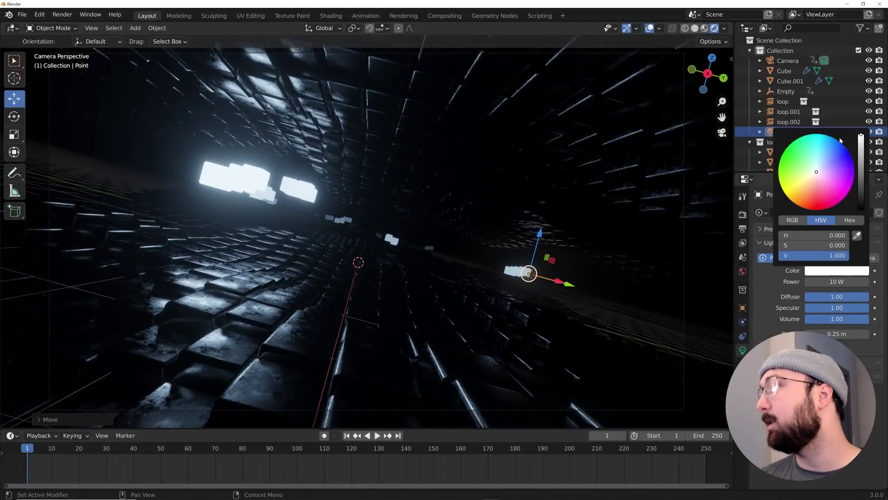
left_click(830, 146)
double_click(814, 281)
key("Return")
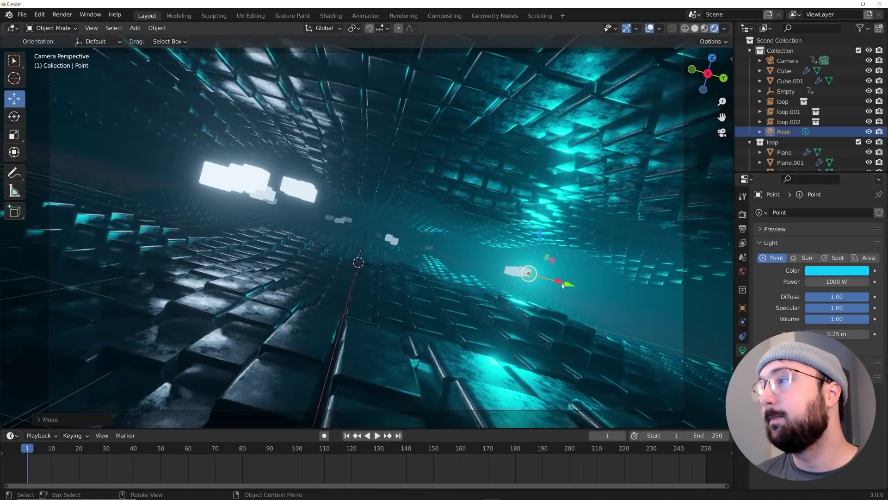
left_click_drag(566, 284, 475, 257)
key("ctrl+z")
left_click_drag(568, 284, 479, 263)
key("ctrl+z")
left_click(560, 292)
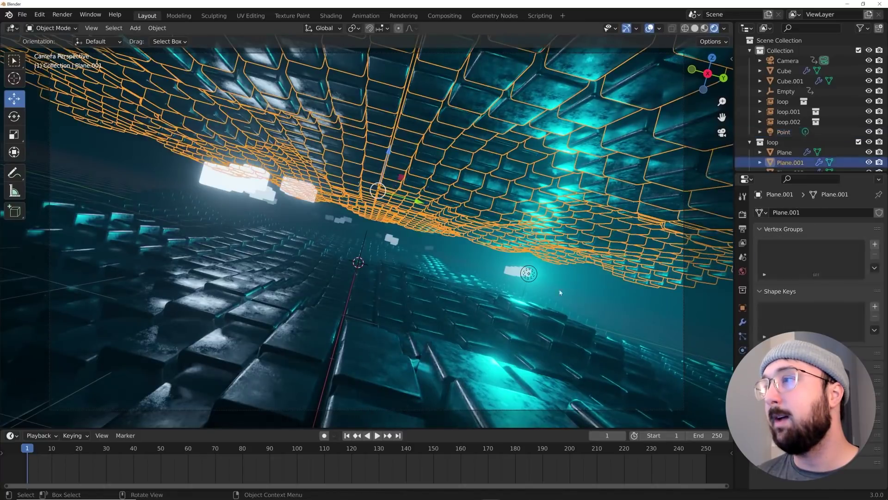
Duplicate the cyan point light, move the copy to the opposite side beside the large glowing cubes and colour it orange-red.
left_click(528, 275)
key("shift+d")
right_click(551, 278)
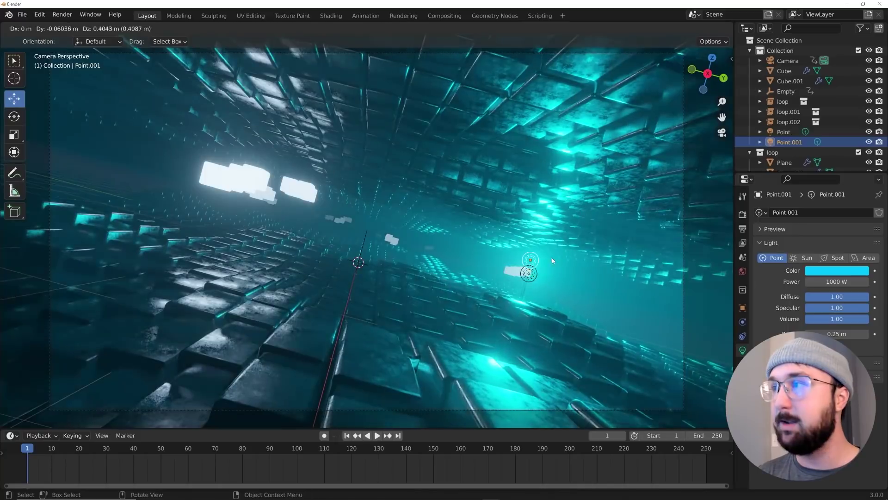
middle_click_drag(546, 283, 525, 305)
left_click_drag(559, 288, 185, 178)
key("KP_0")
left_click(842, 274)
left_click(805, 209)
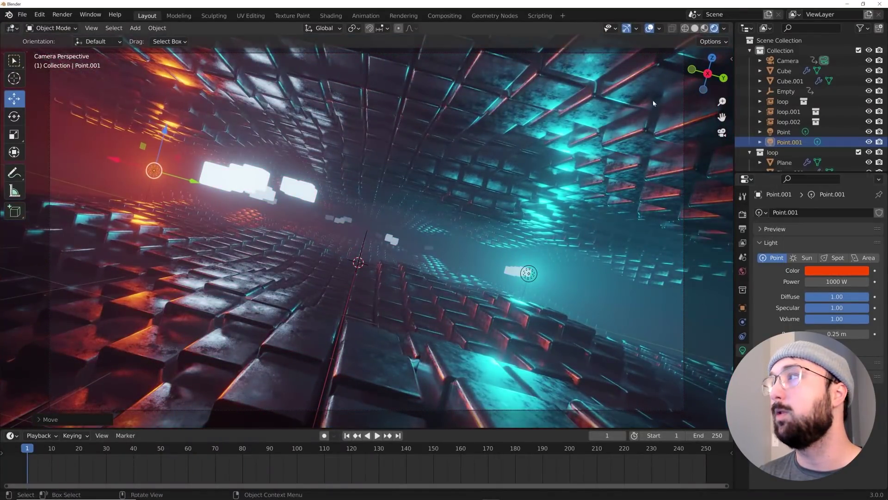
Hide the viewport overlays and shift the original cyan point light's colour to blue.
left_click(648, 29)
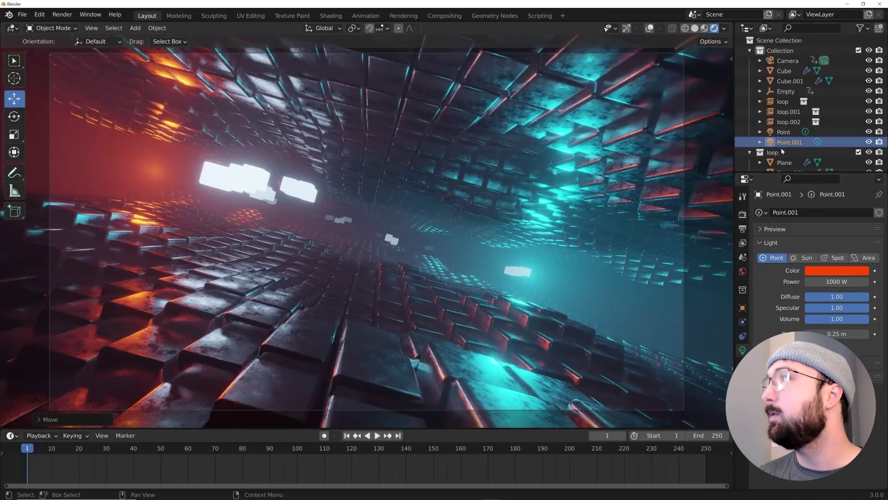
left_click(784, 132)
left_click(833, 270)
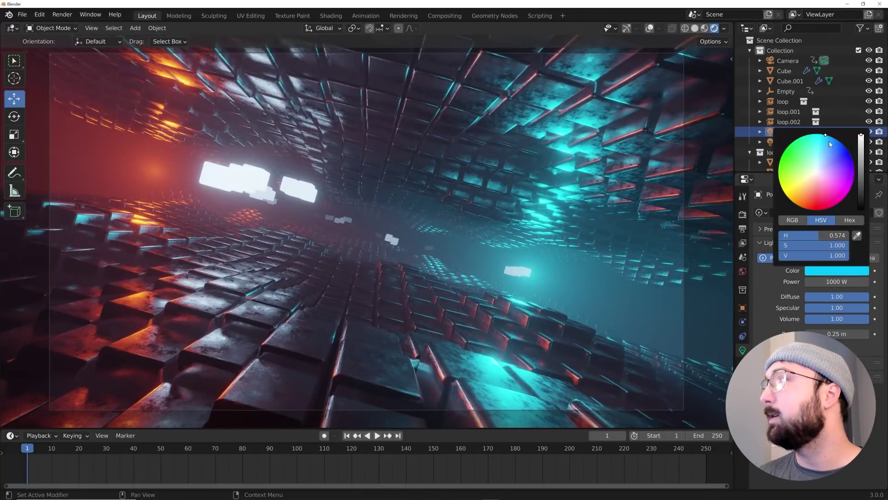
left_click_drag(829, 141, 837, 139)
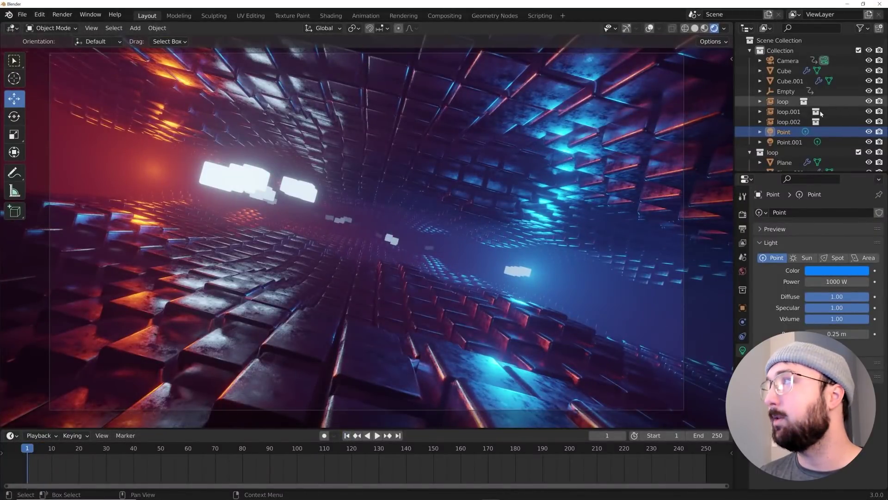
Parent both point lights to the camera and play the animation to check that they travel with it.
left_click(789, 143)
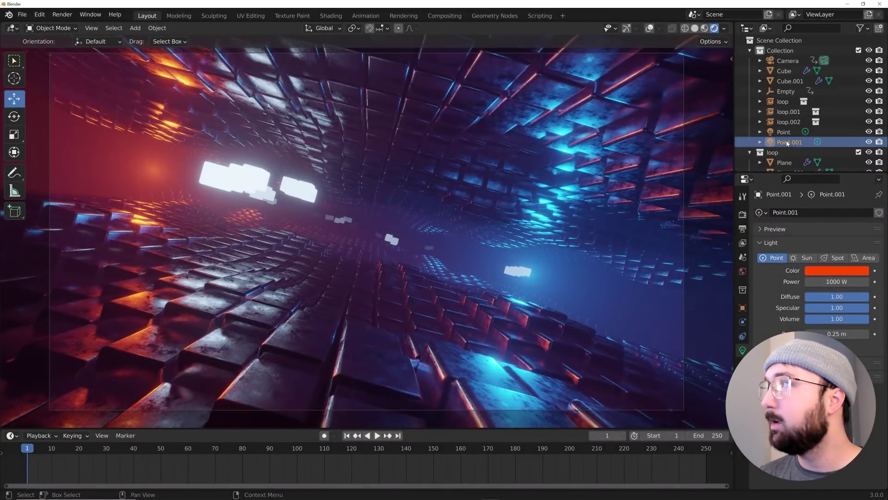
left_click(786, 133, "shift")
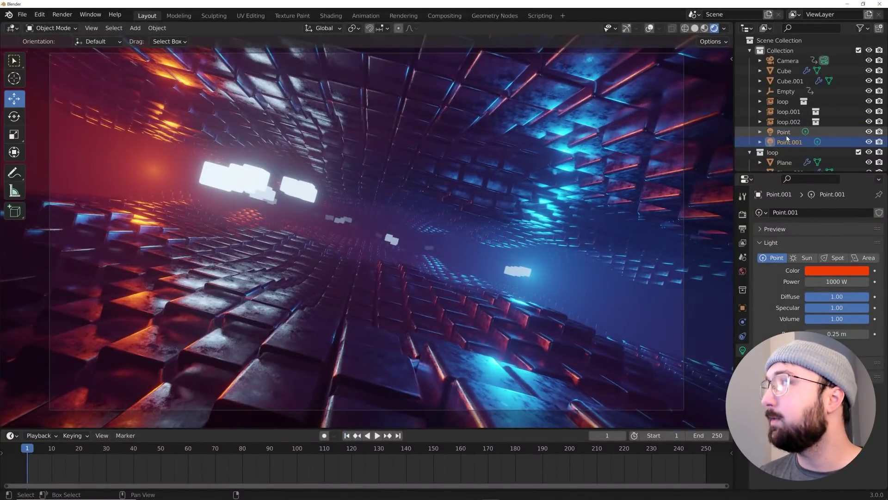
left_click(787, 62, "ctrl")
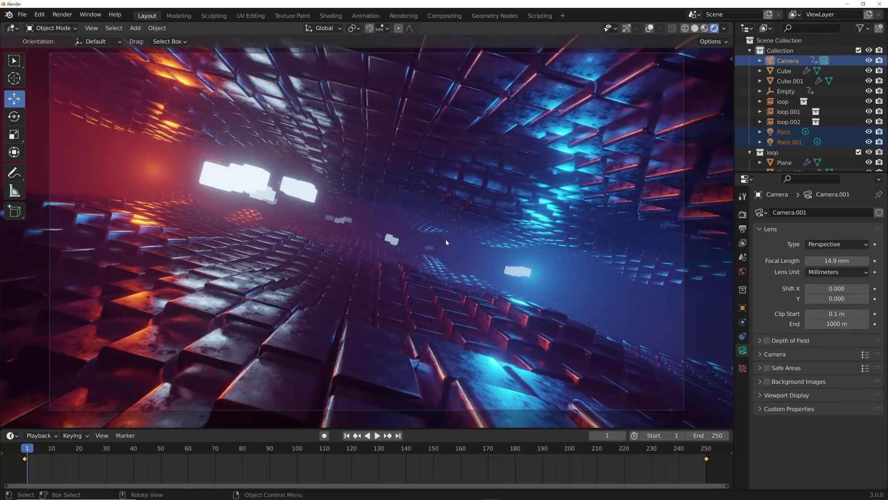
key("ctrl+p")
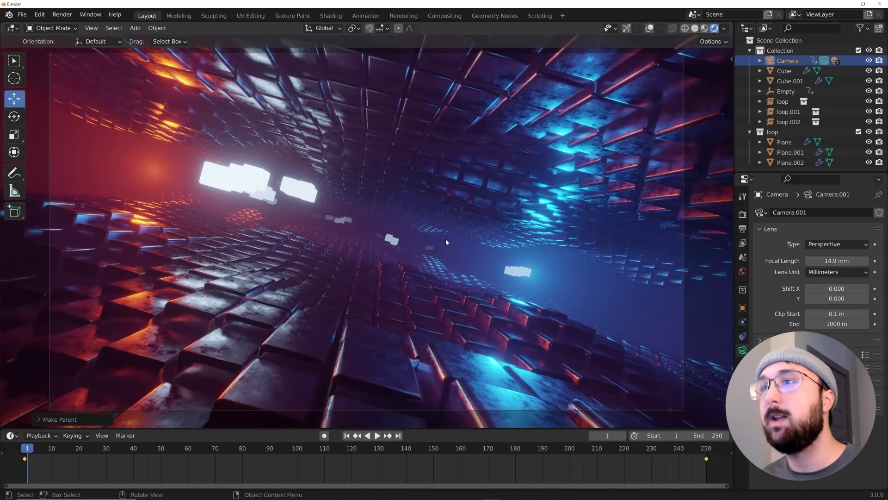
key("space")
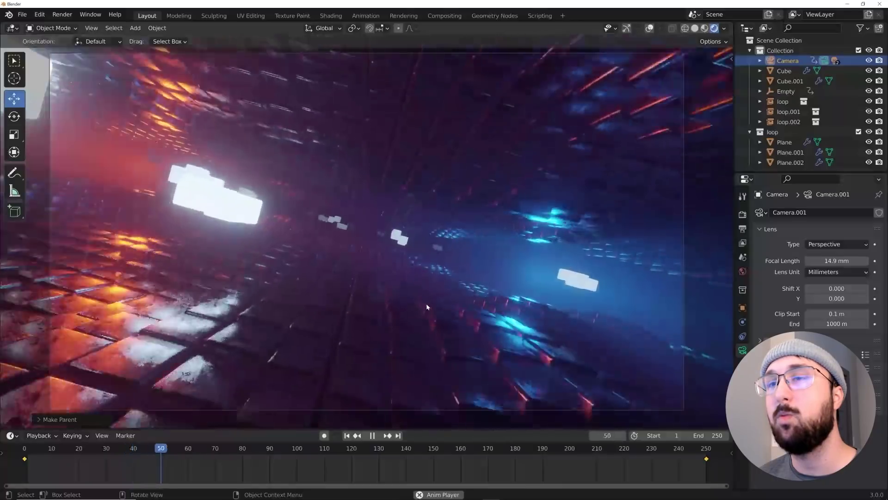
key("space")
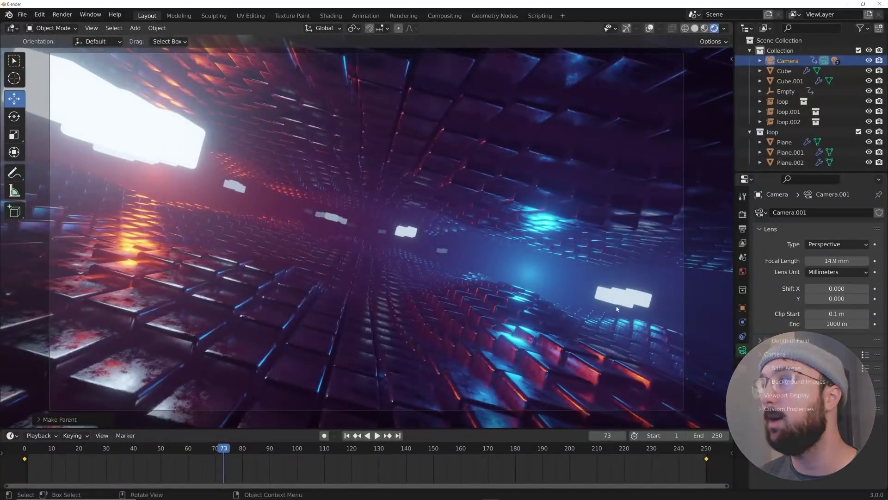
Adjust the World volume's density and replay the animation from the first frame.
left_click(742, 272)
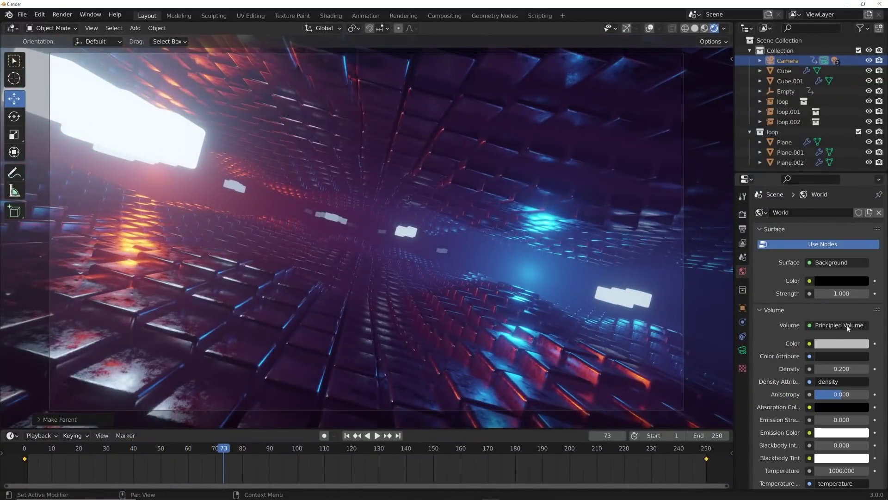
left_click_drag(838, 369, 815, 369)
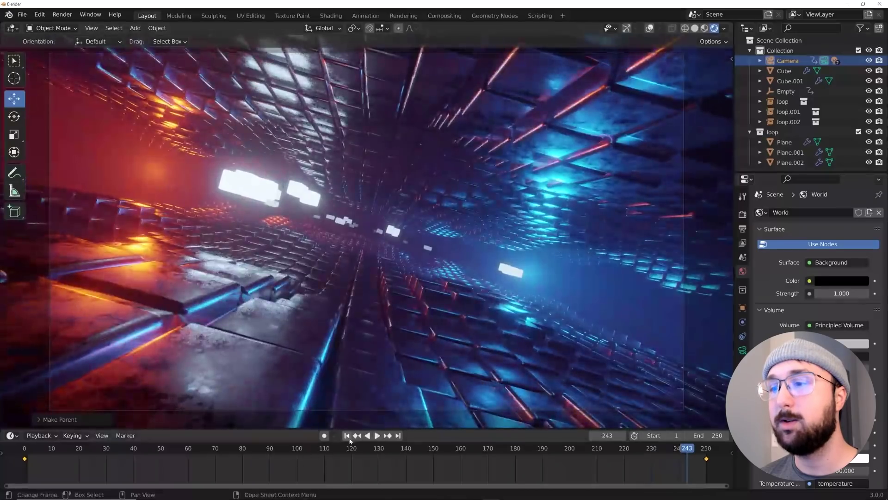
left_click(348, 436)
key("space")
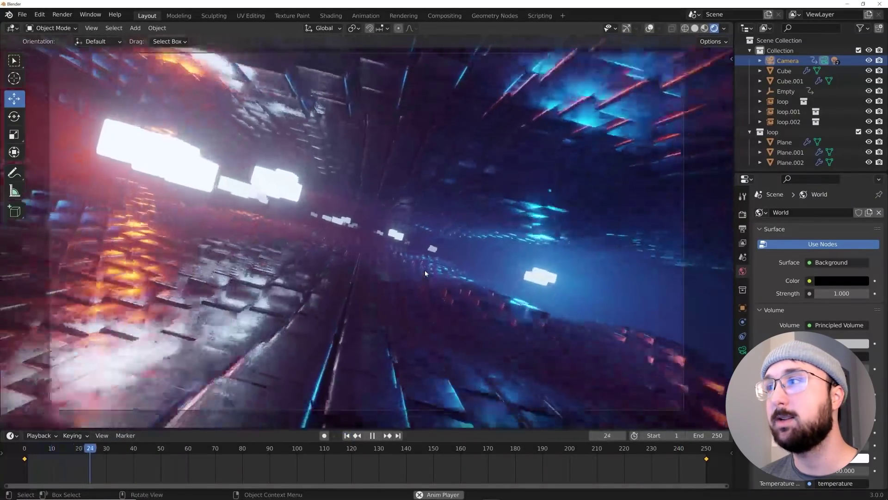
key("space")
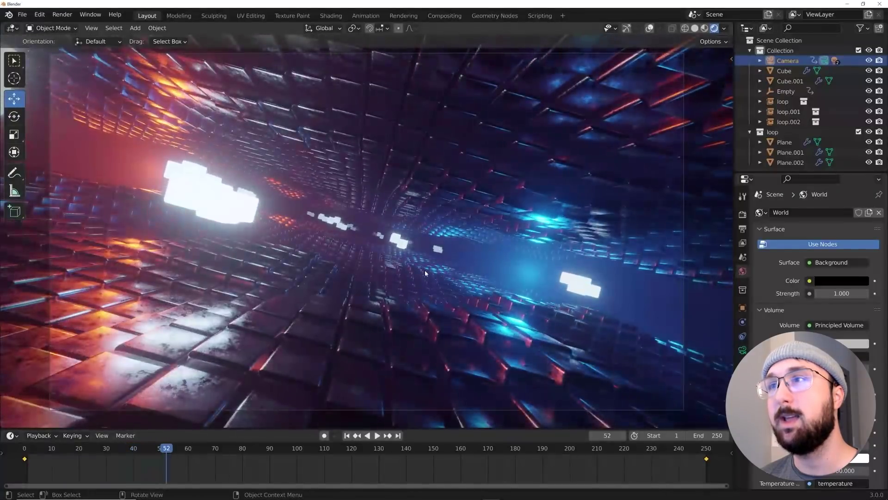
Render the current frame as a still image to inspect the fog and lighting.
left_click(64, 15)
left_click(77, 26)
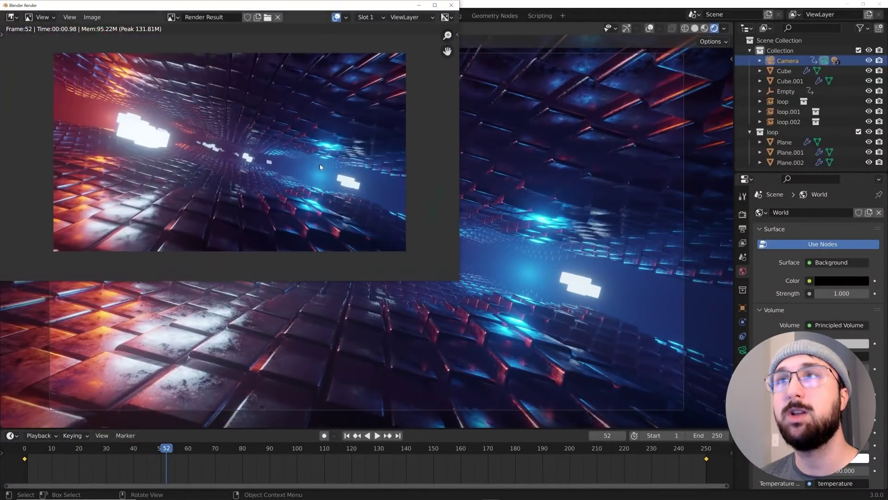
scroll(320, 166, "down", 1)
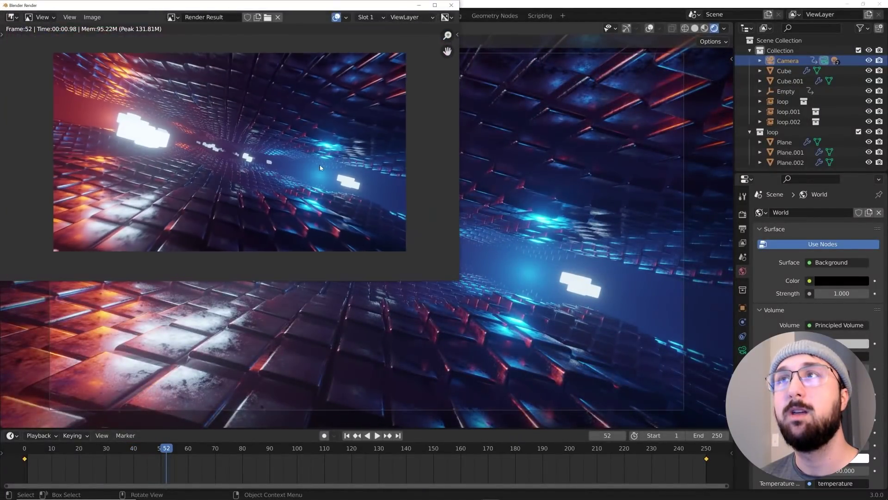
left_click(452, 6)
Set the Color Management look to High Contrast.
left_click(742, 215)
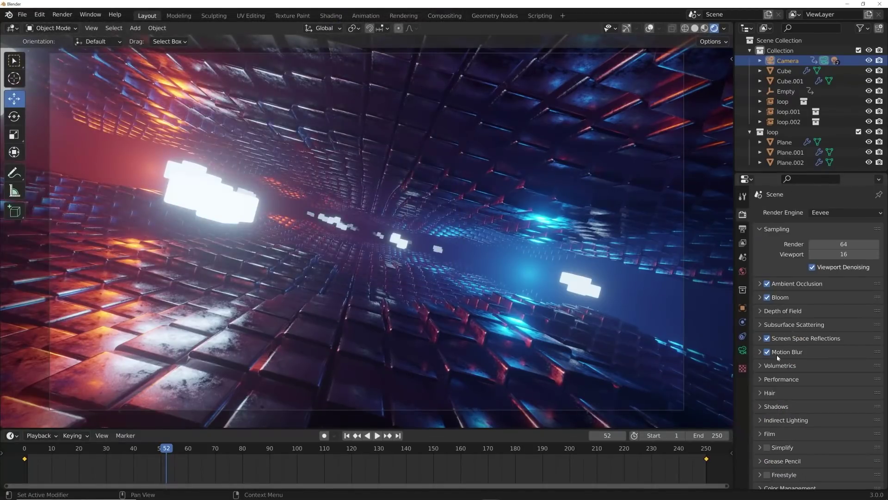
scroll(805, 427, "down", 1)
left_click(788, 483)
scroll(816, 427, "down", 4)
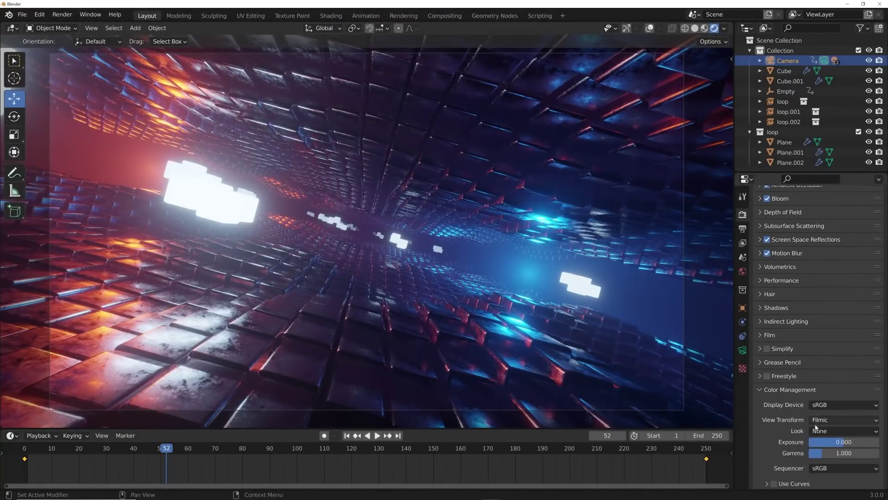
left_click(823, 400)
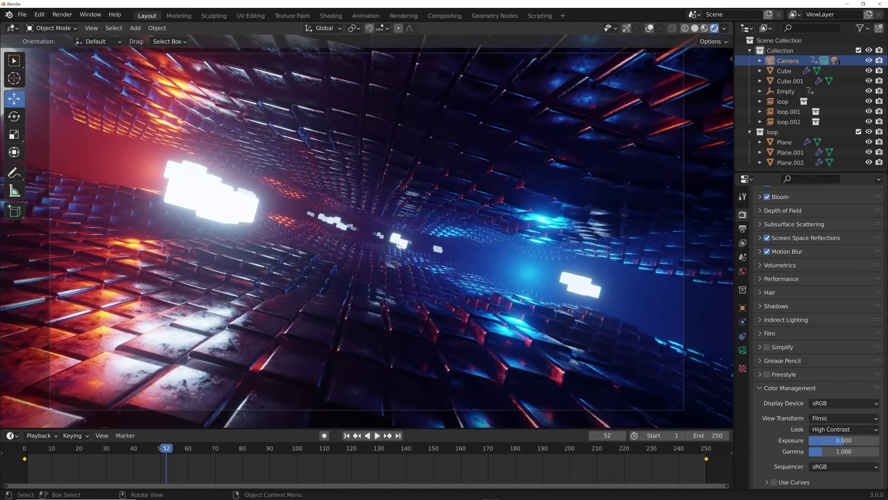
Play the animation up to about frame 137 and render that frame to check the High Contrast look.
key("space")
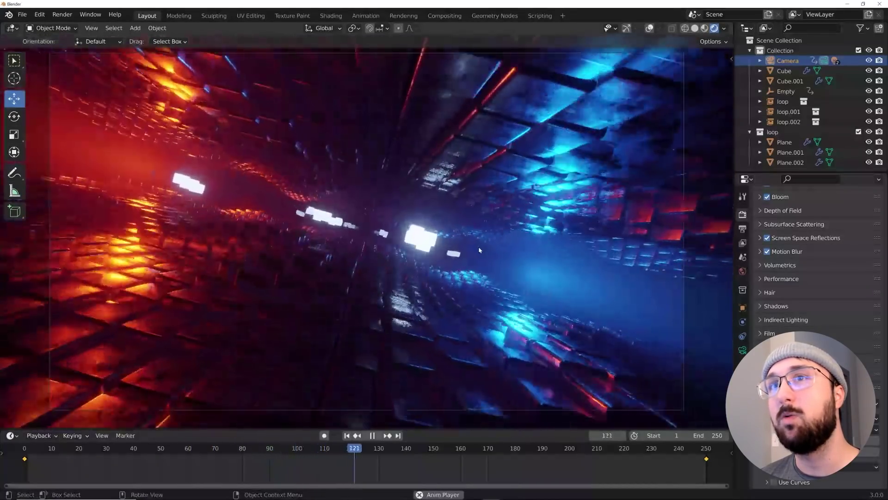
key("space")
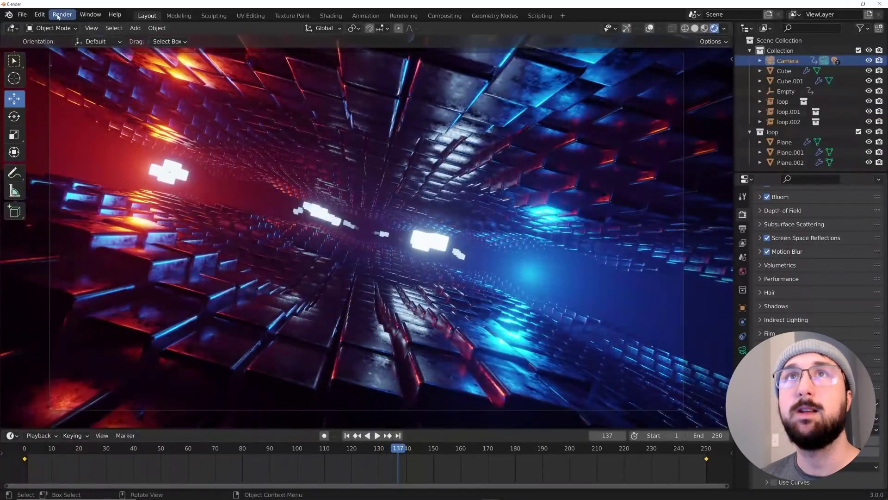
left_click(62, 15)
left_click(67, 26)
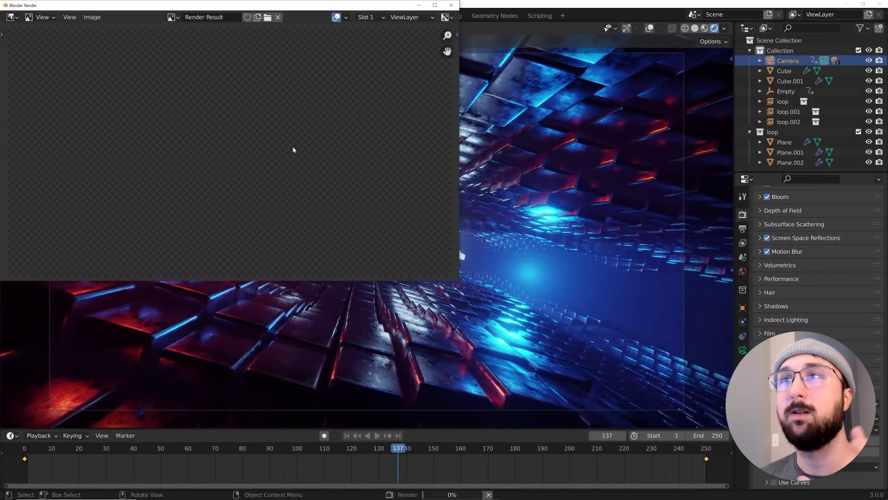
left_click(451, 5)
Set the output file format to FFmpeg Video and expand its encoding settings.
left_click(742, 229)
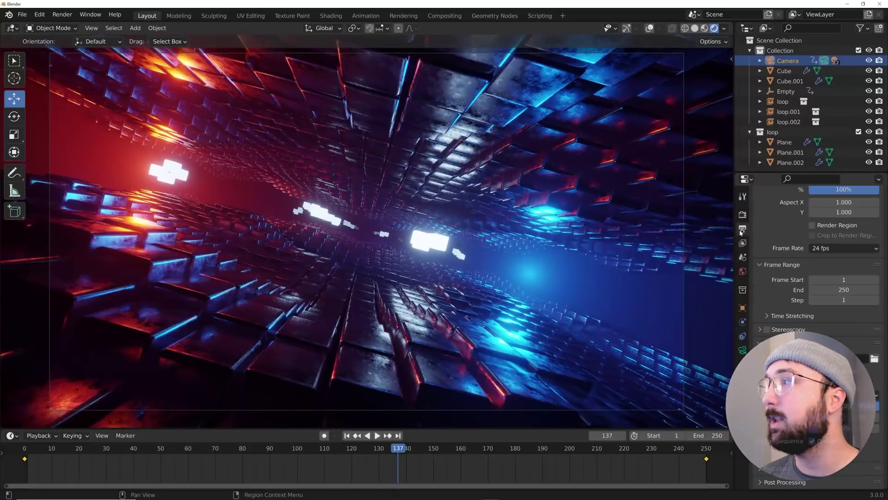
left_click(828, 395)
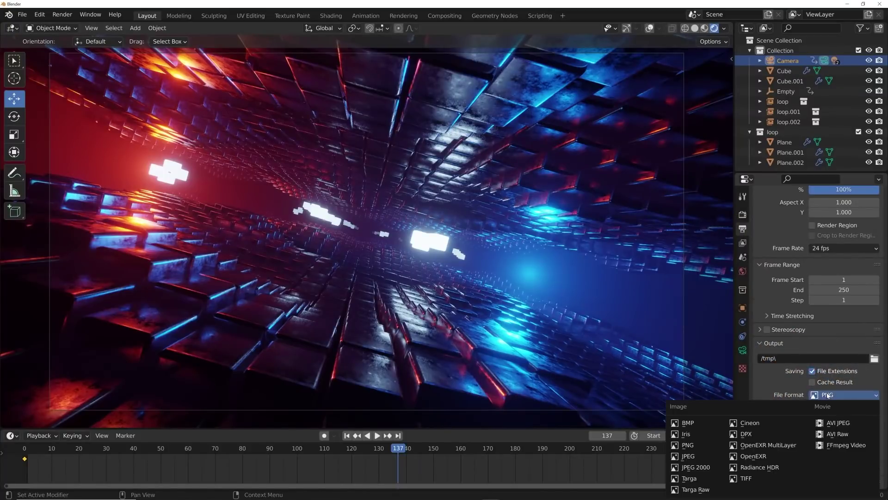
left_click(846, 445)
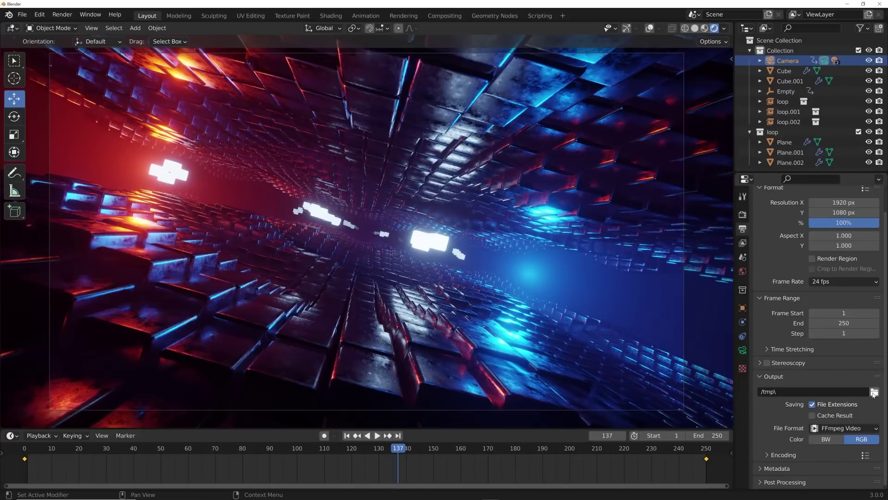
scroll(798, 448, "down", 3)
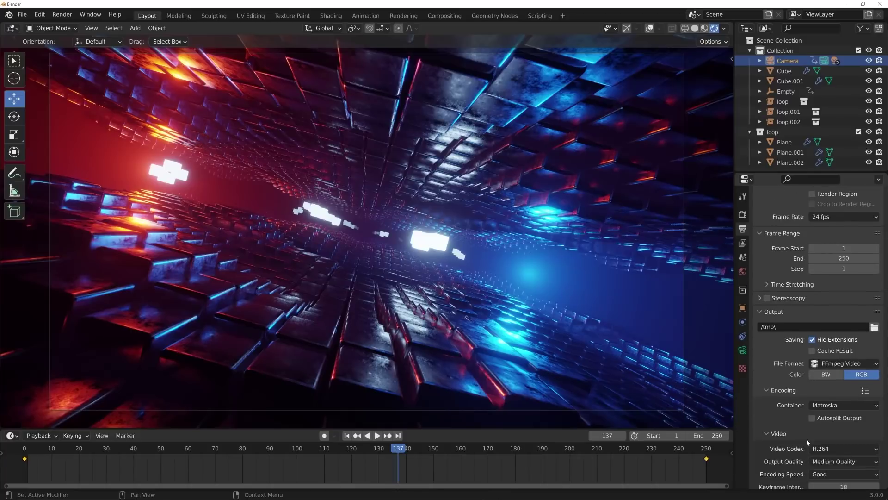
Set the video container to MPEG-4 and the output quality to Perceptually Lossless.
left_click(826, 406)
left_click(820, 373)
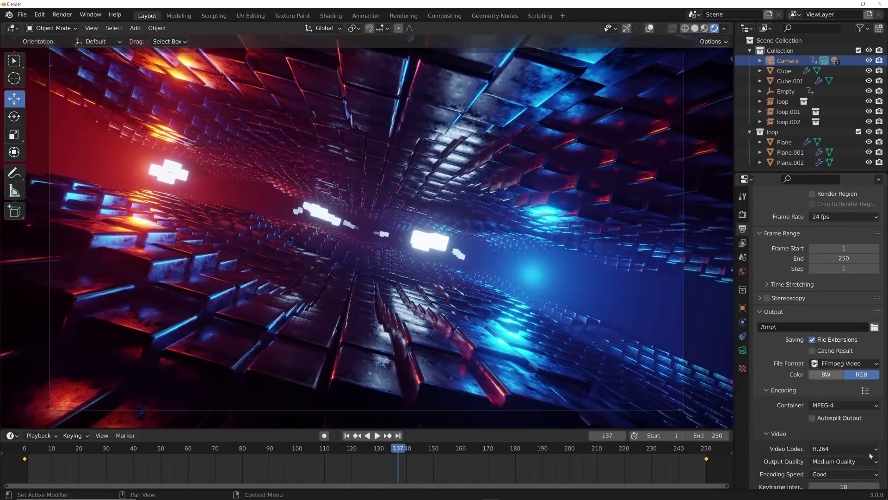
left_click(836, 463)
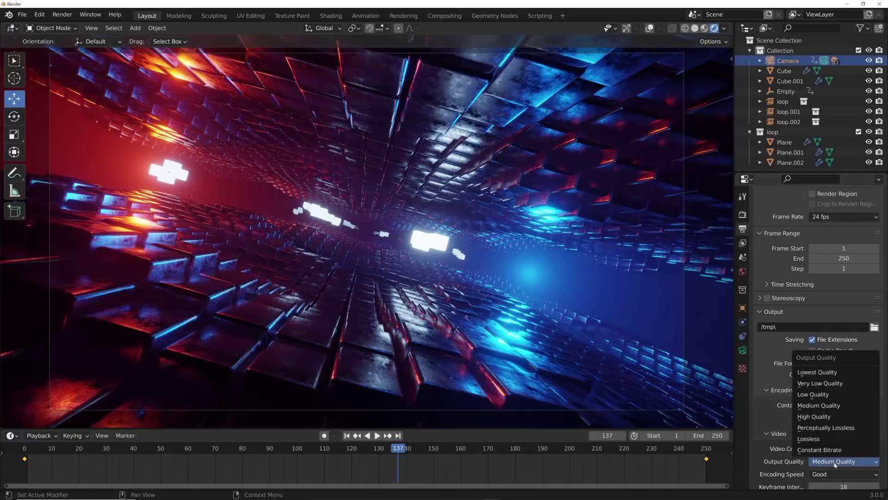
left_click(831, 430)
left_click(62, 14)
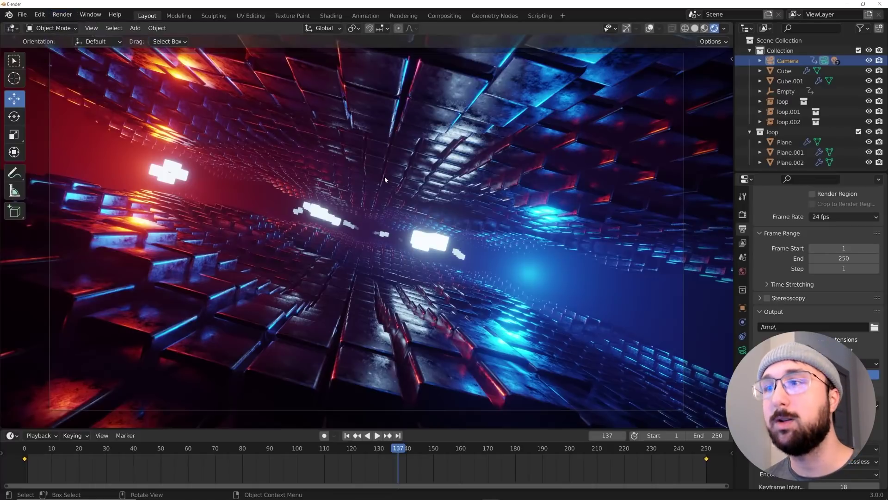